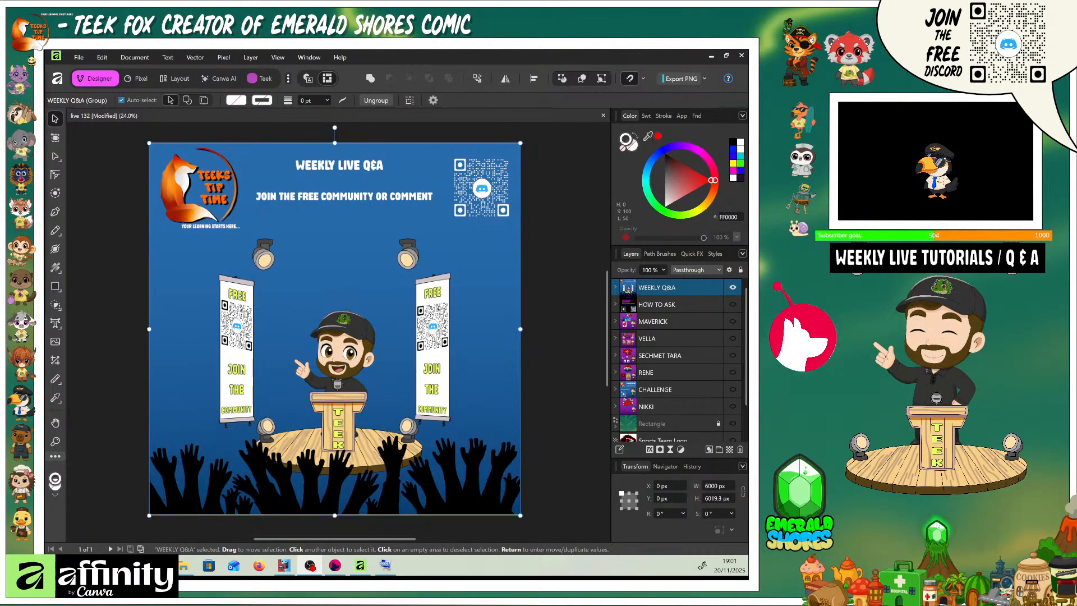
drag(546, 383, 550, 335)
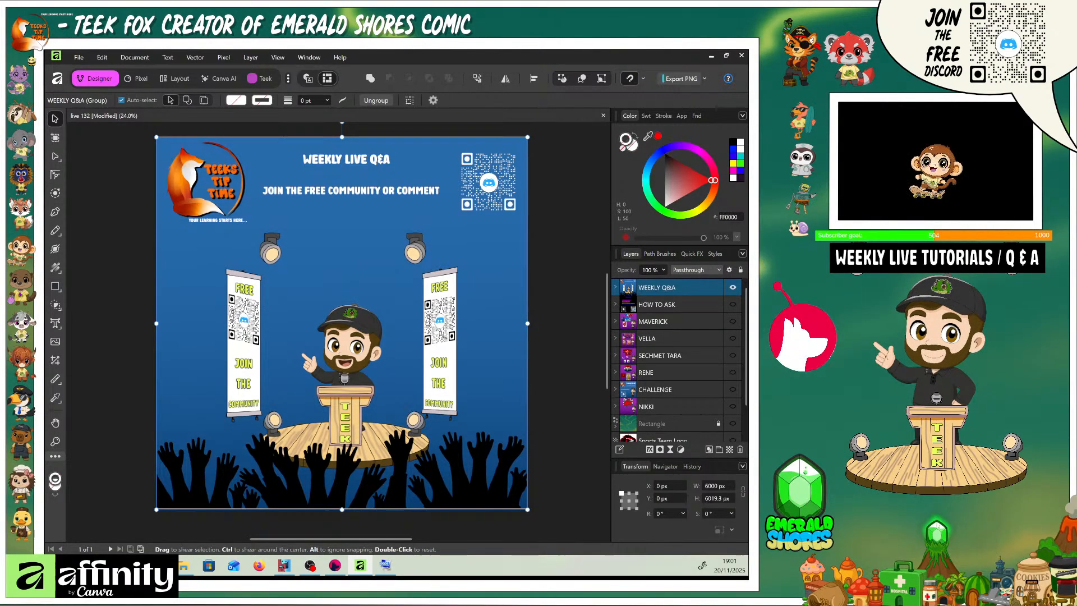
scroll(566, 399, down, 3)
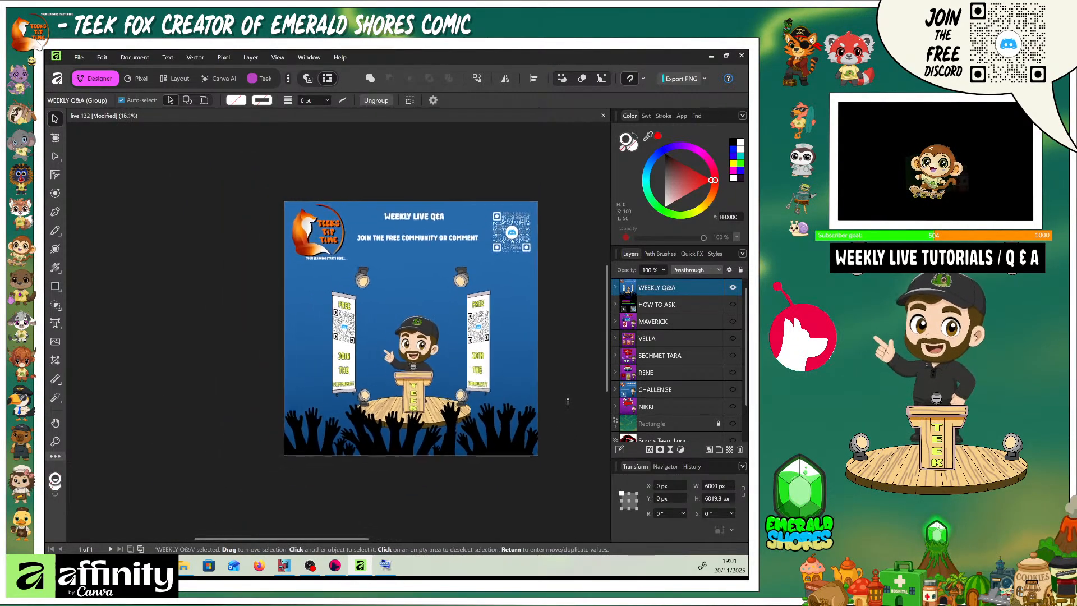
scroll(568, 397, up, 3)
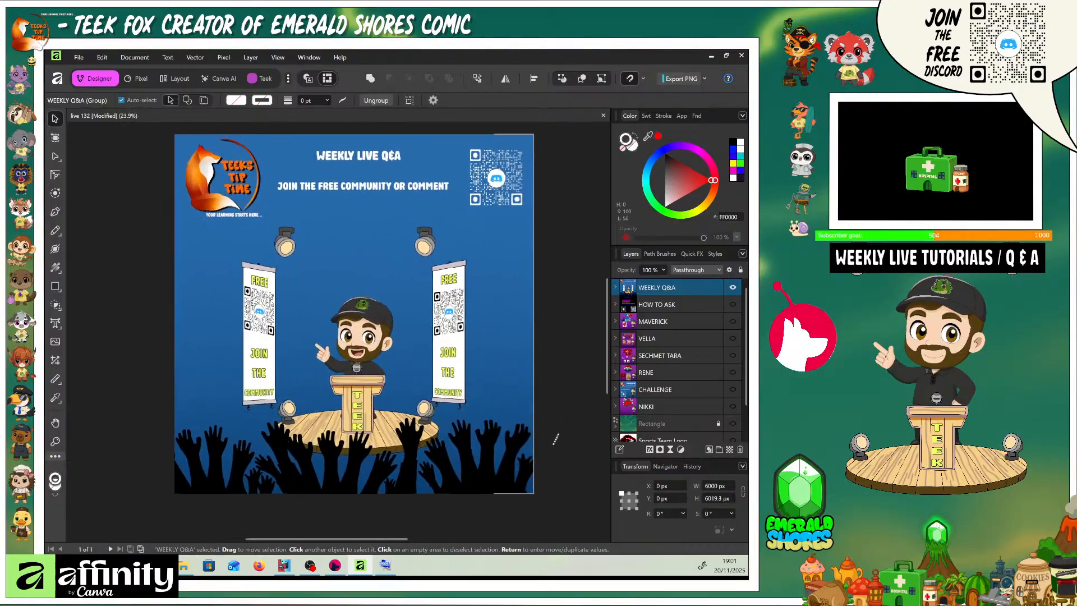
drag(544, 372, 542, 386)
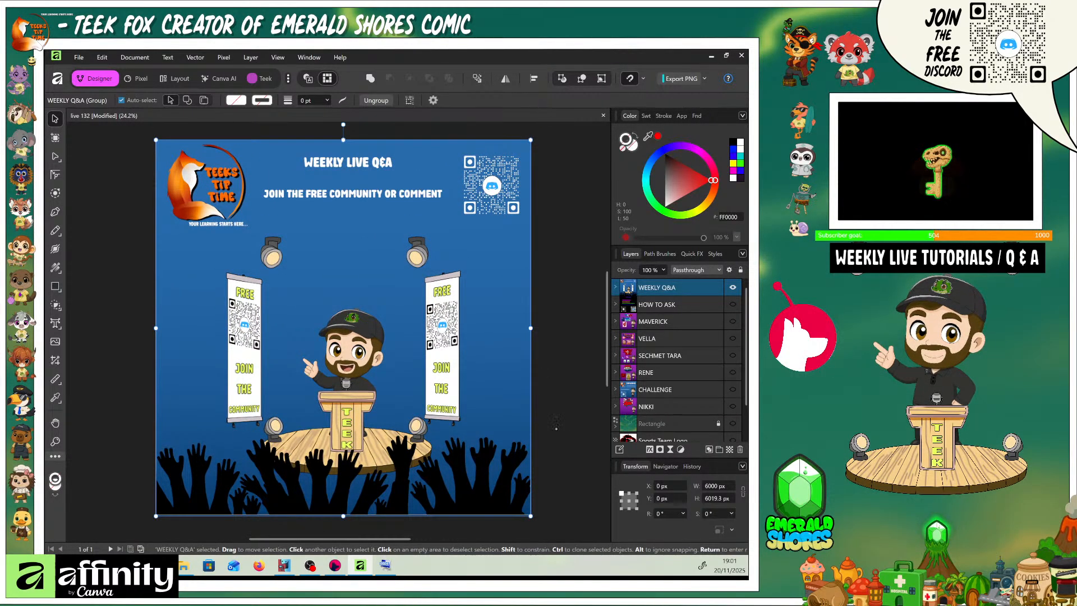
scroll(555, 416, down, 1)
scroll(555, 417, up, 1)
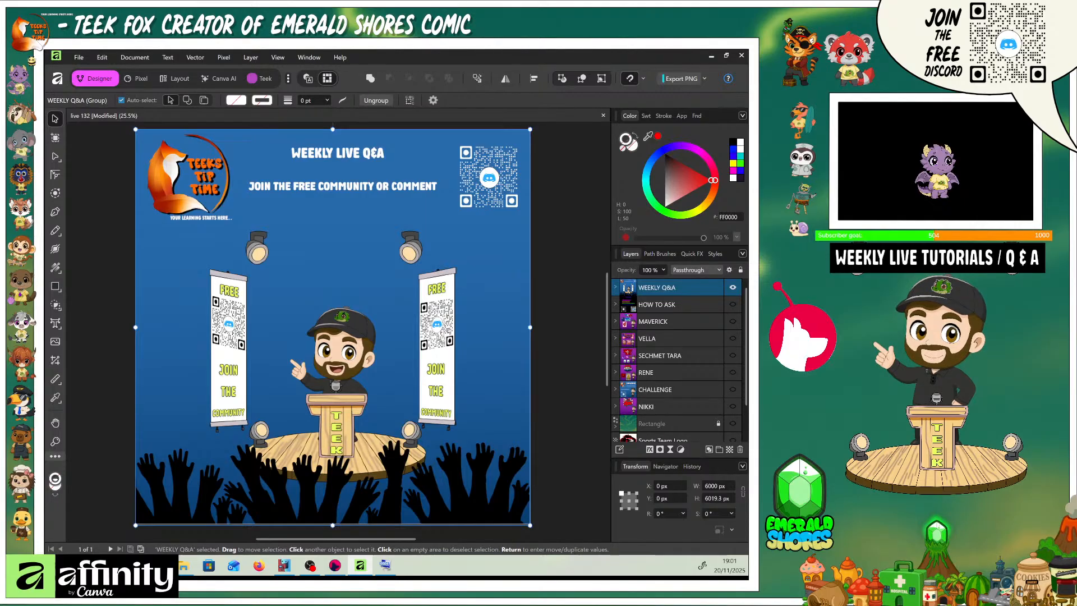
click(385, 566)
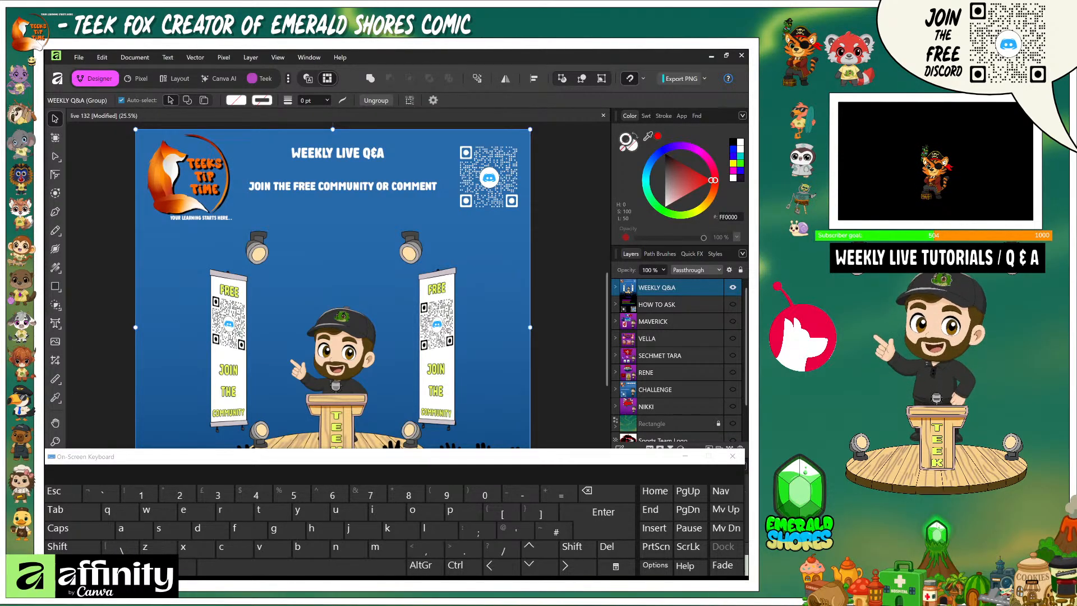
click(685, 456)
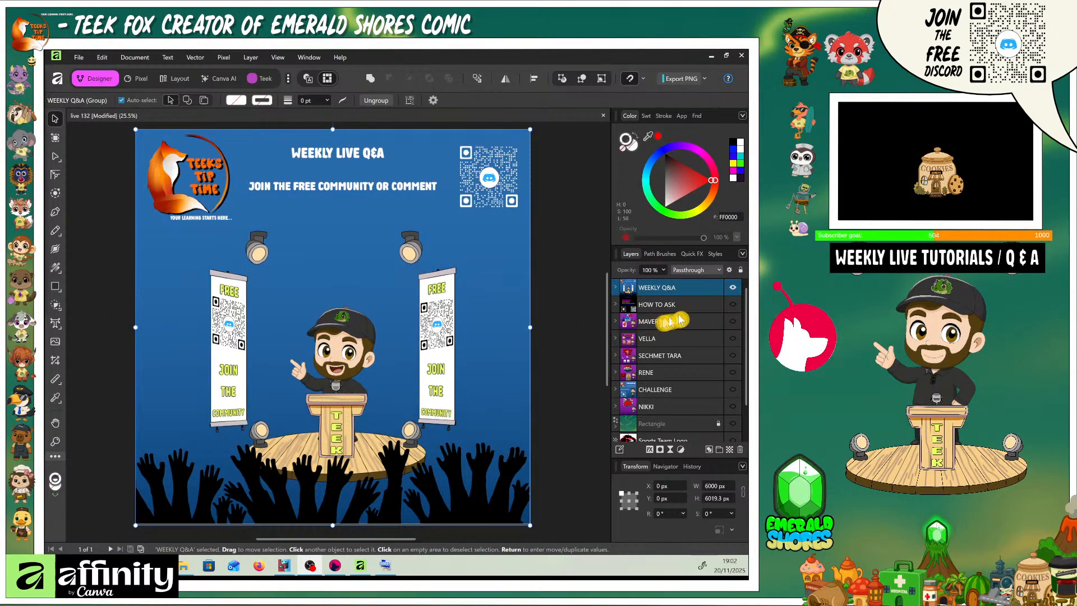
- Hide the WEEKLY Q&A group and the HOW TO ASK group to leave the canvas empty
click(732, 289)
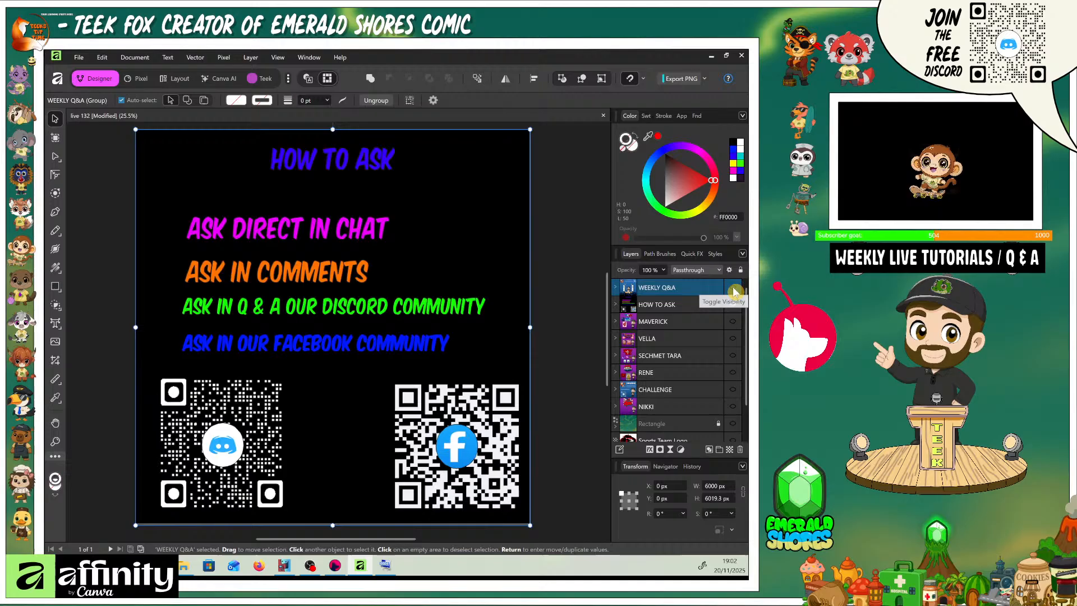
click(668, 308)
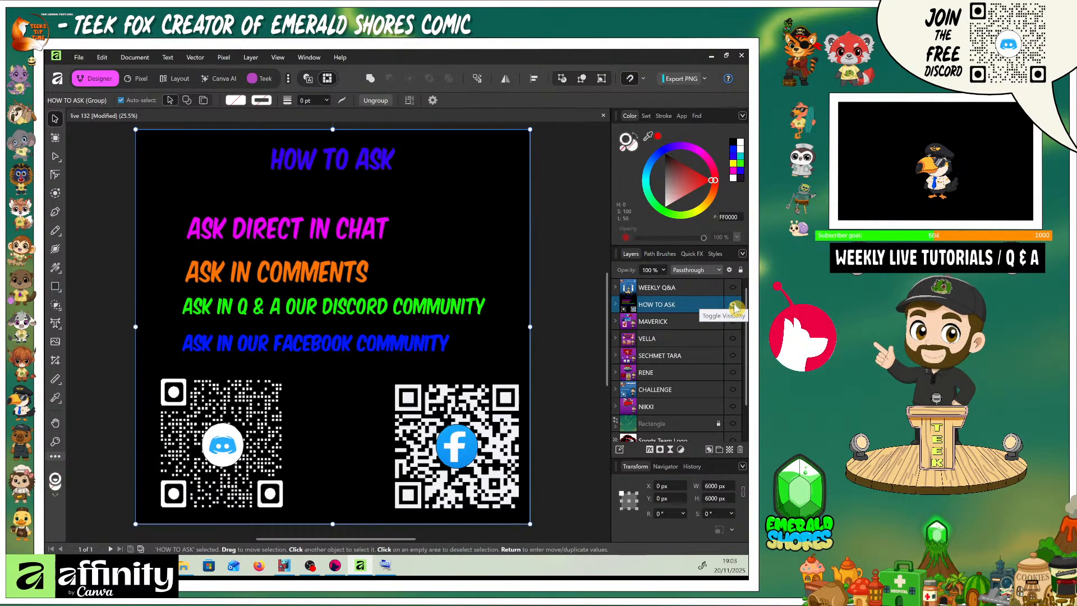
scroll(668, 412, down, 2)
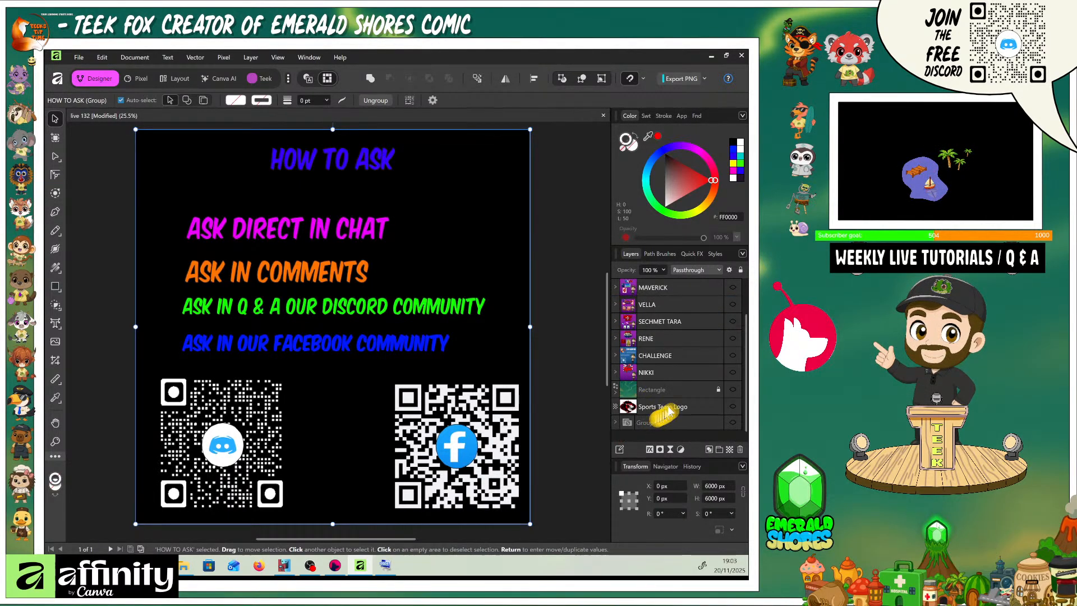
scroll(669, 412, up, 2)
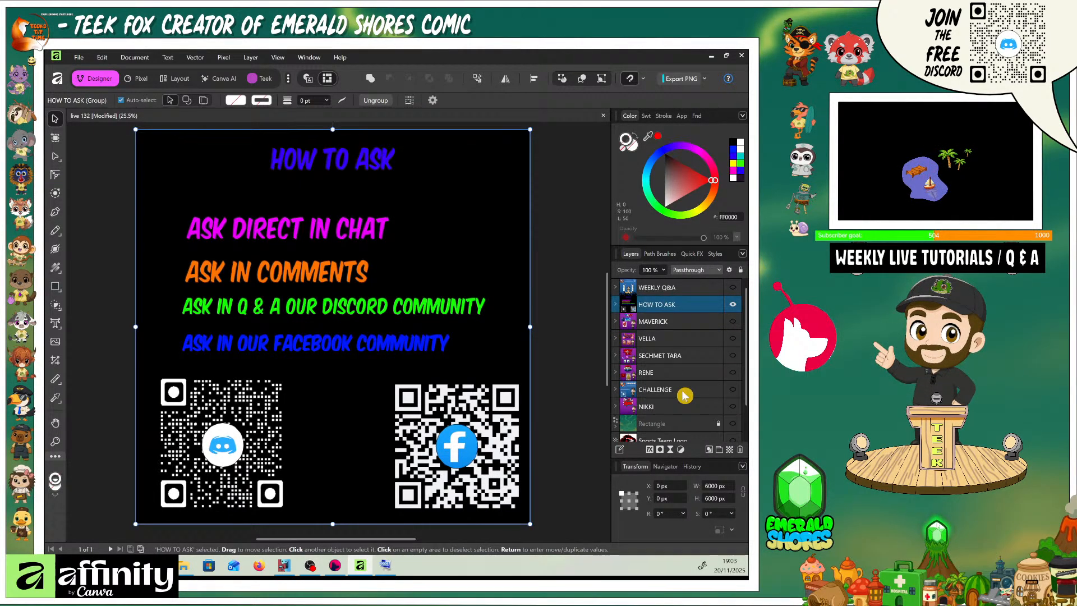
click(733, 306)
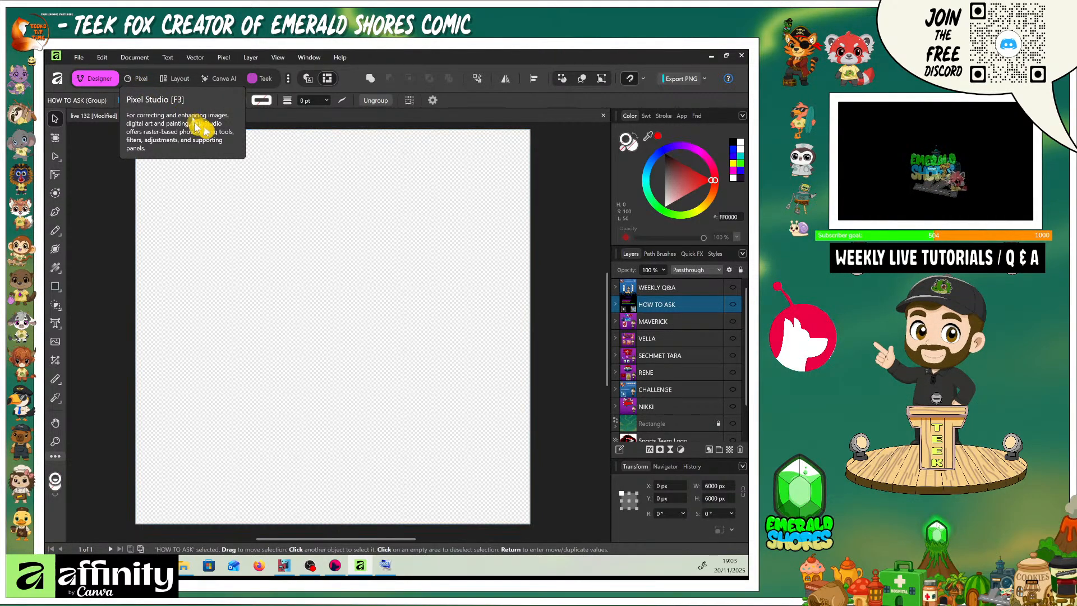
- Switch to the Pixel studio and set the stock image source to Pixabay
click(140, 80)
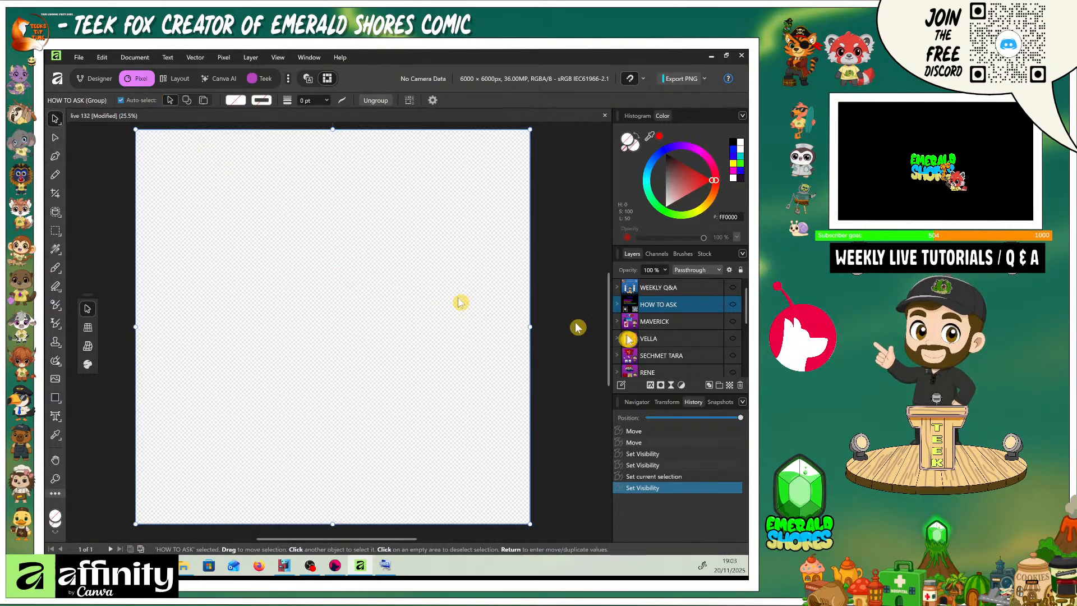
drag(657, 288, 711, 264)
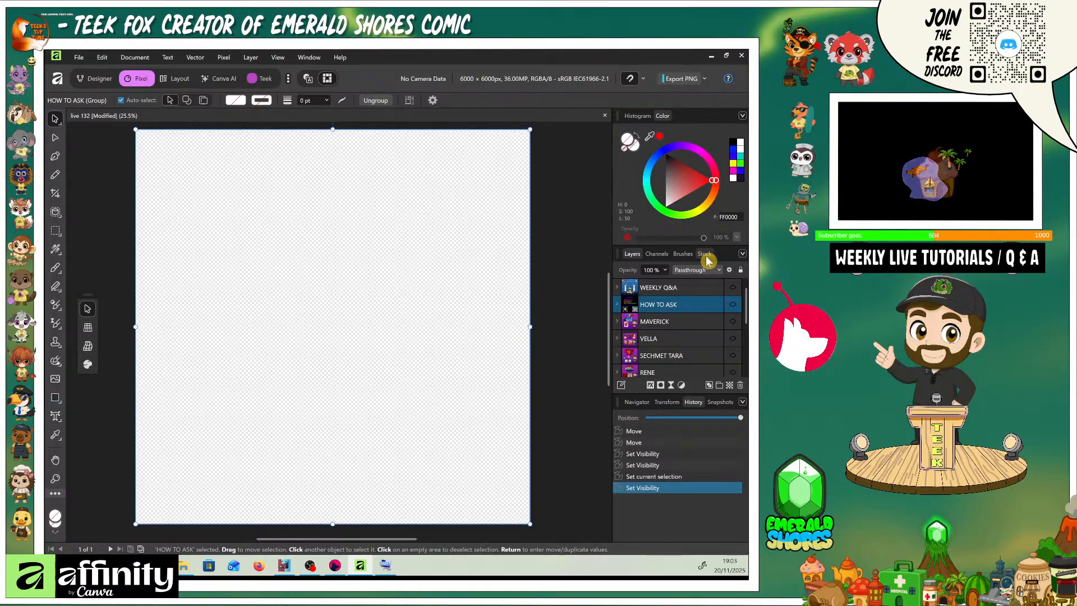
click(704, 255)
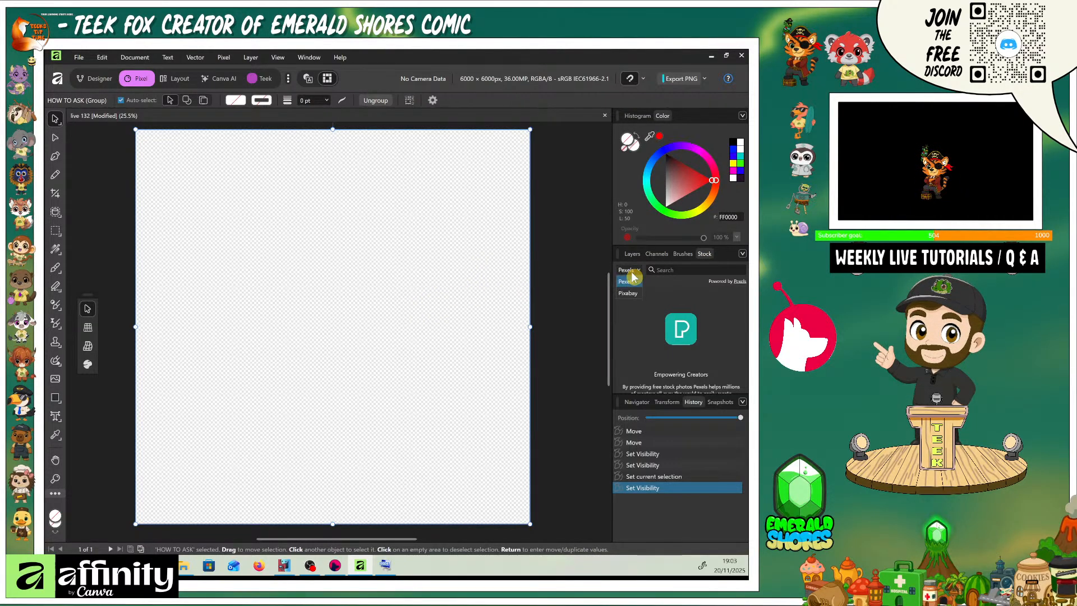
click(623, 281)
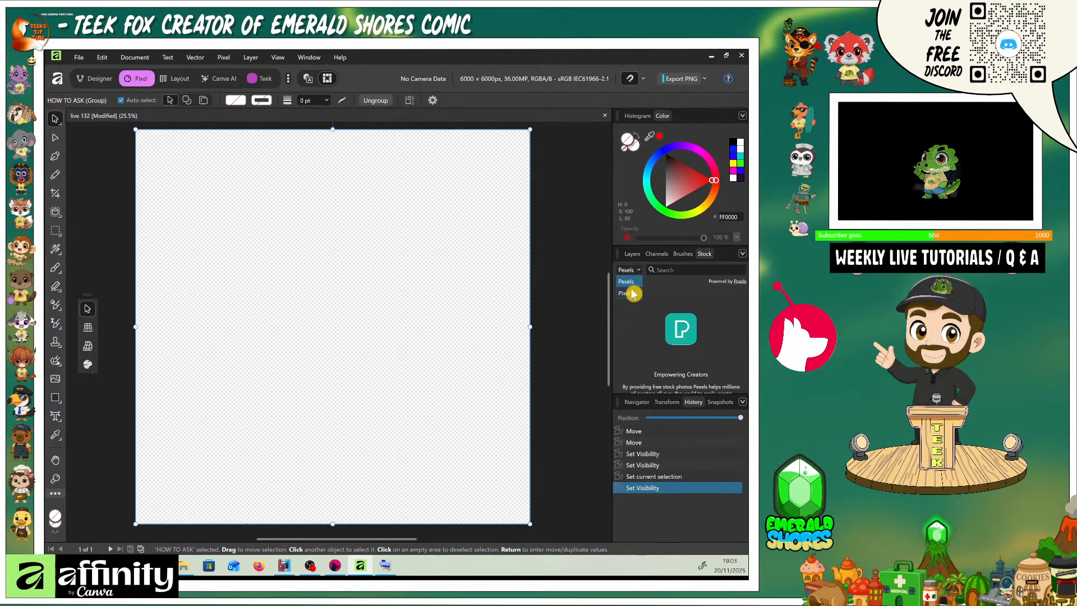
click(628, 294)
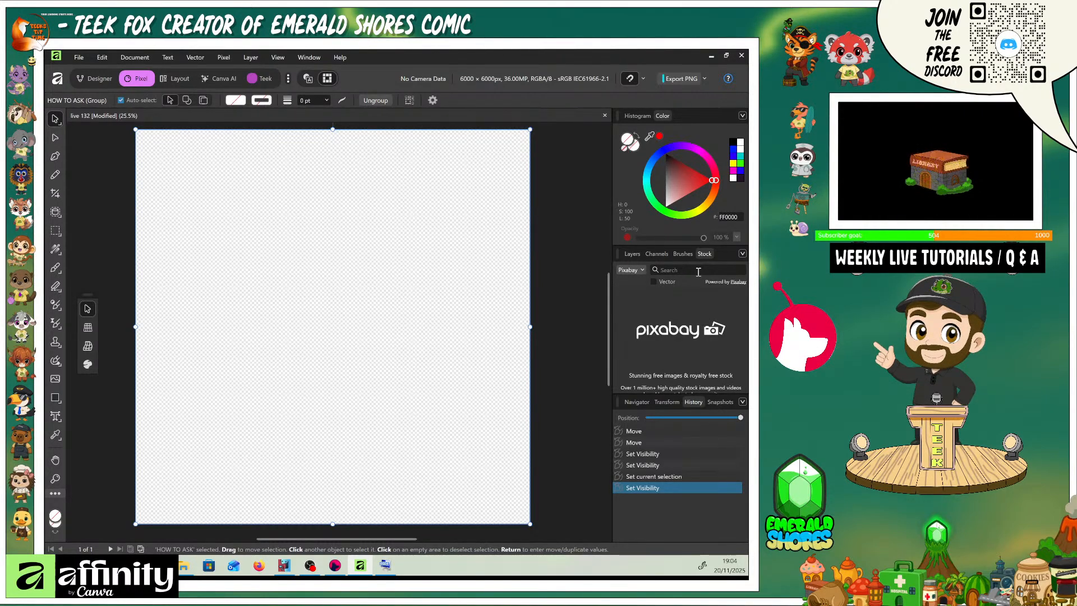
- Search the Pixabay stock images for "landscape" using the on-screen keyboard, and minimize the keyboard
click(385, 565)
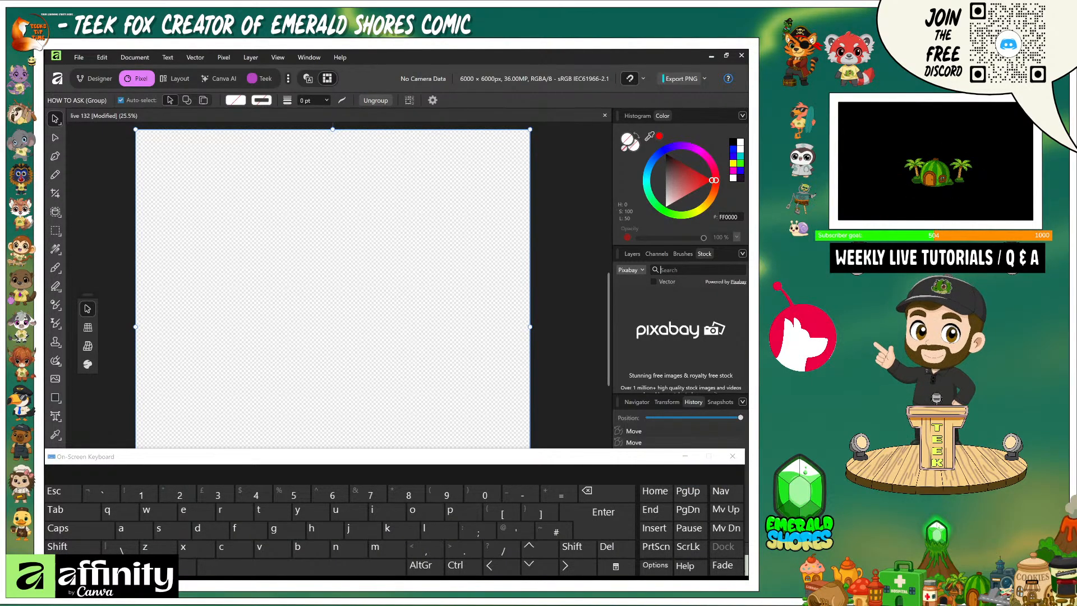
text(la)
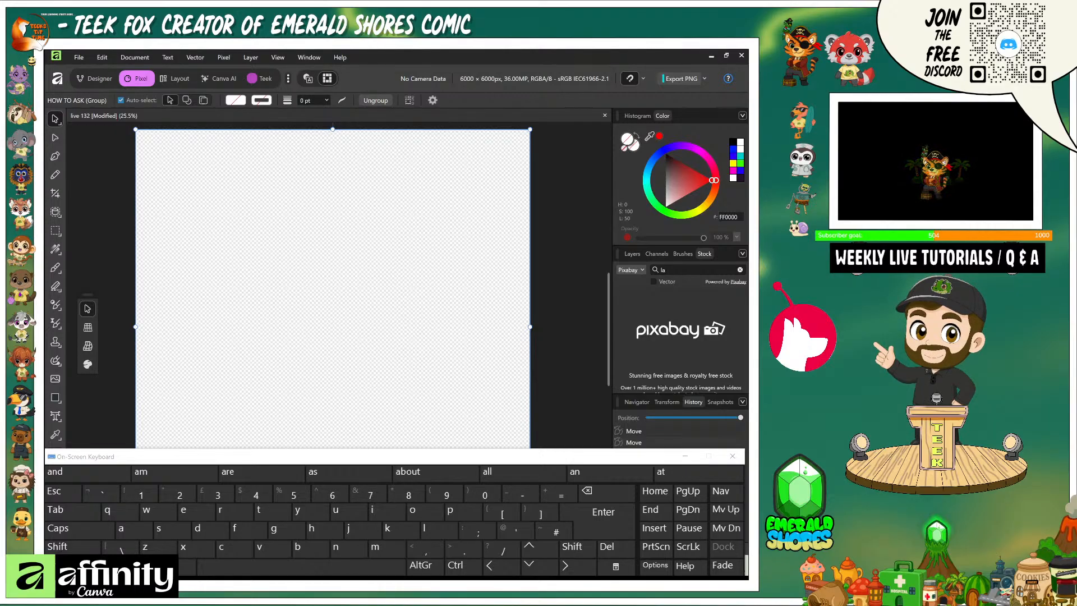
text(nd)
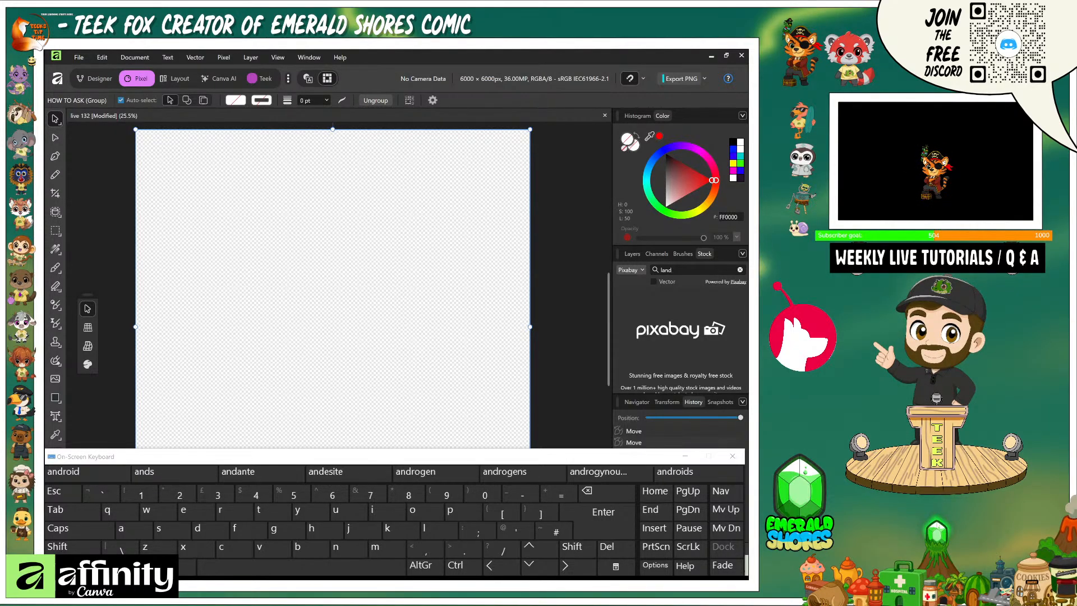
text(sca)
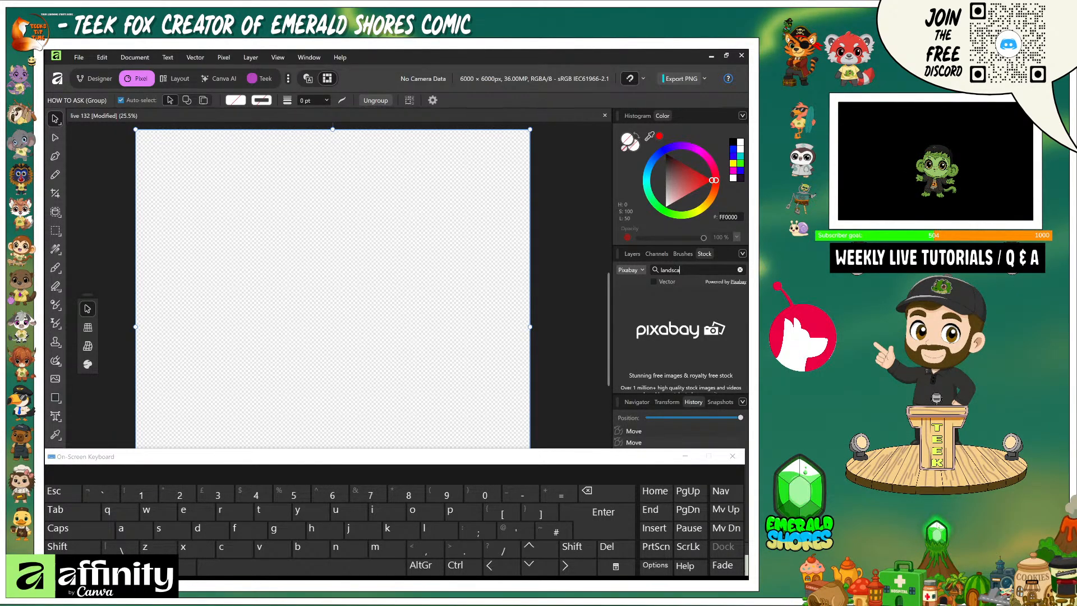
text(pe)
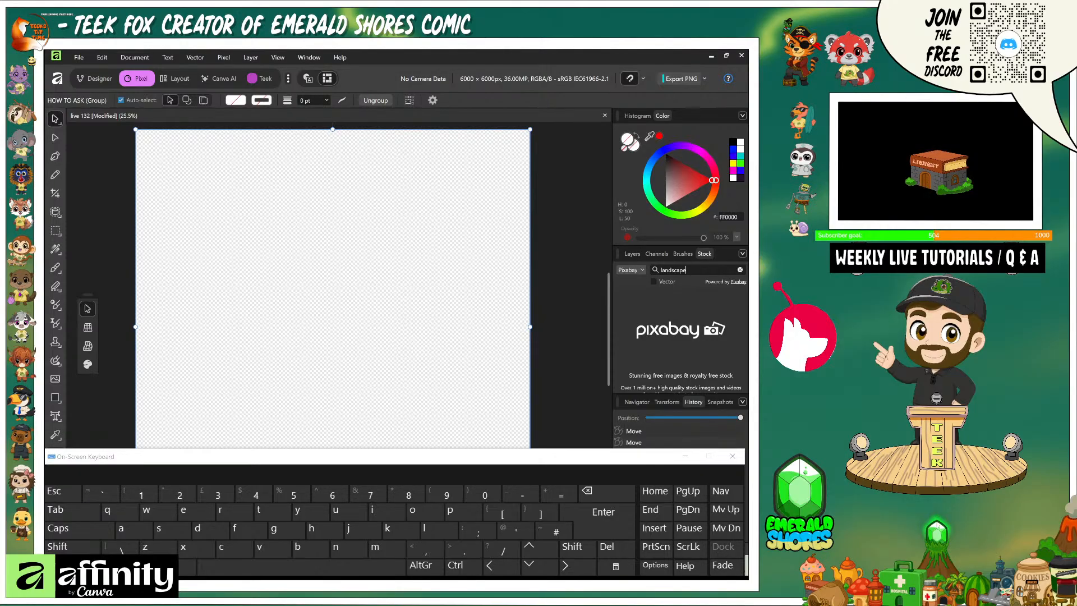
key(Return)
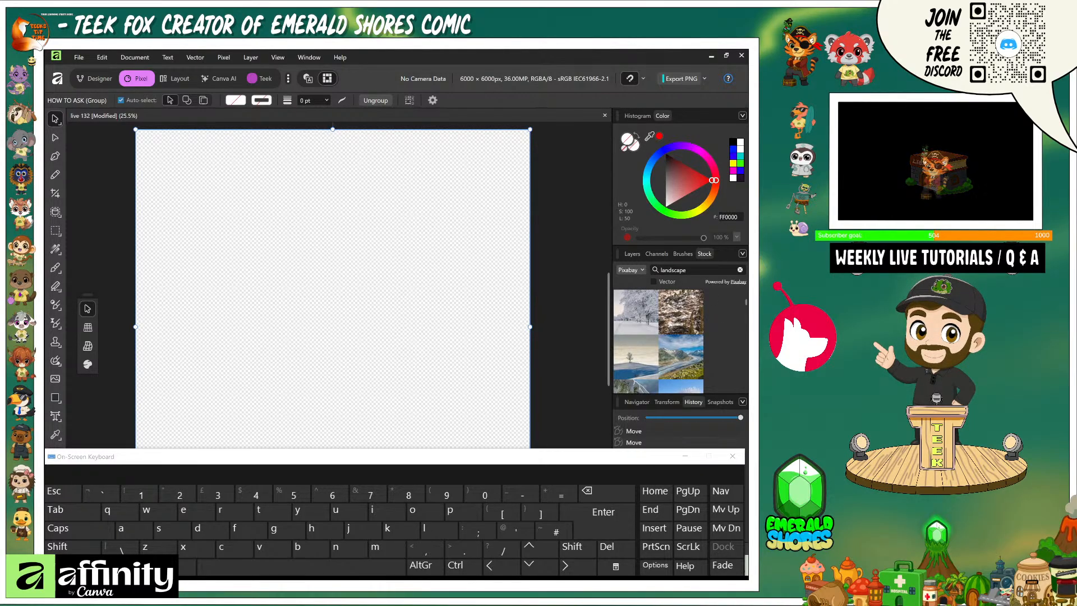
click(684, 456)
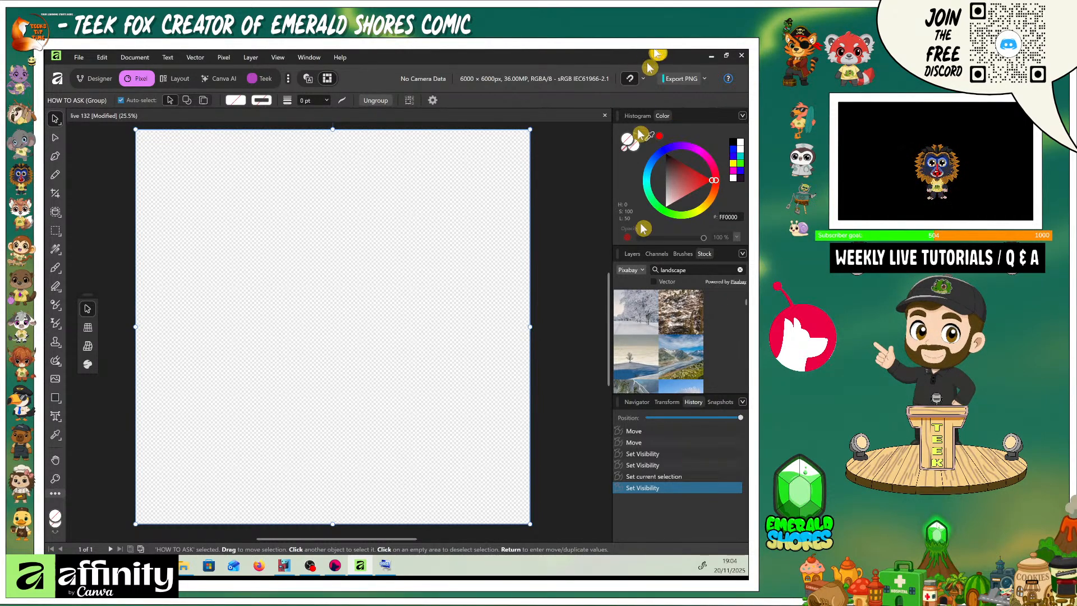
- Browse the landscape results and place the photo of green hills with trees on the empty canvas
scroll(728, 357, down, 2)
scroll(728, 356, down, 3)
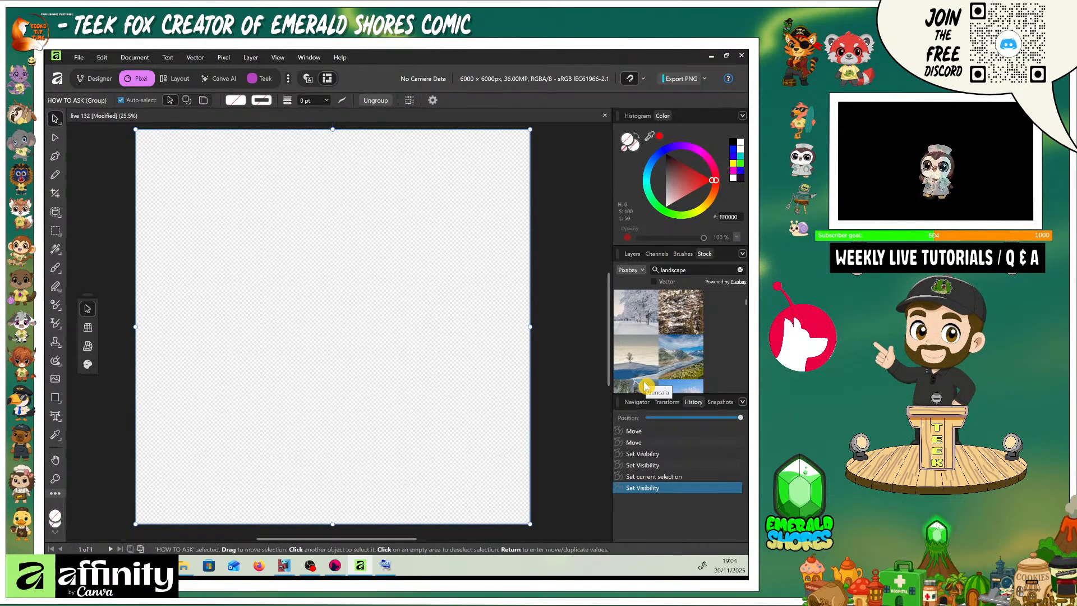
scroll(657, 342, down, 6)
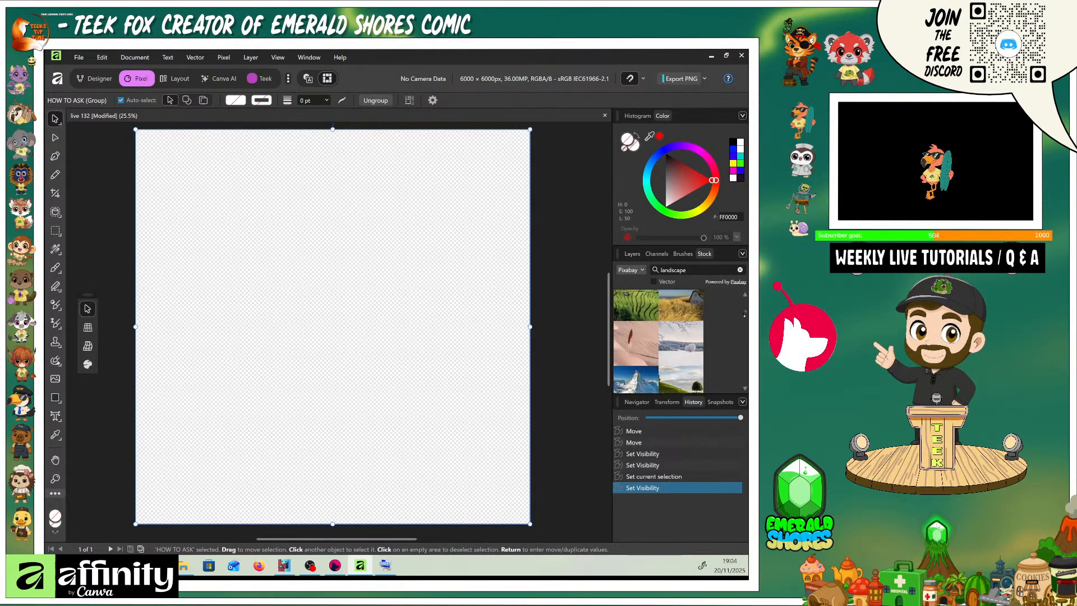
drag(747, 311, 745, 308)
scroll(657, 341, down, 3)
scroll(658, 342, down, 3)
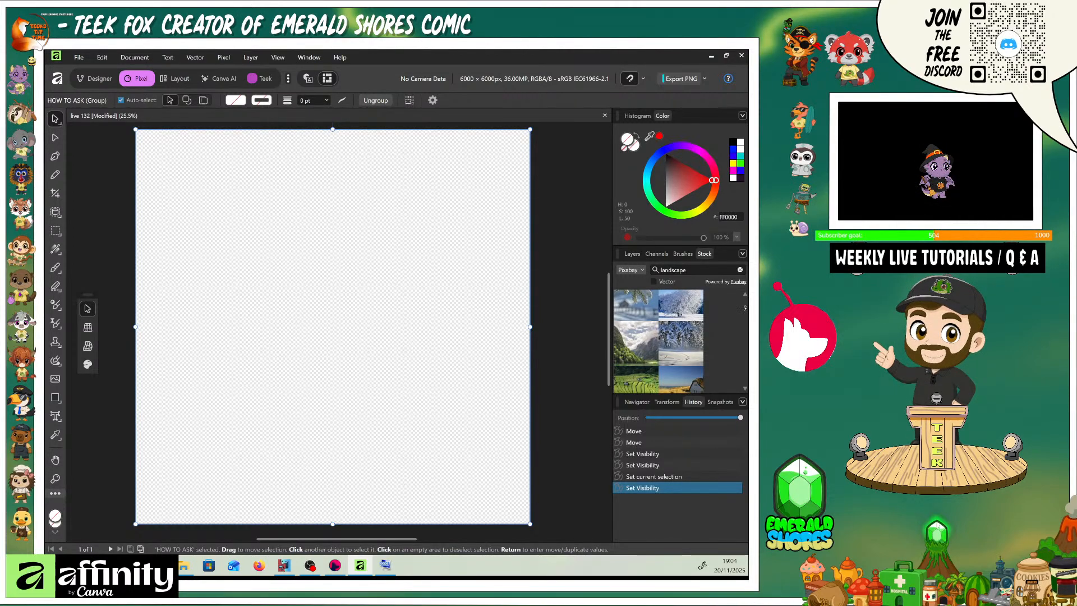
scroll(658, 341, down, 5)
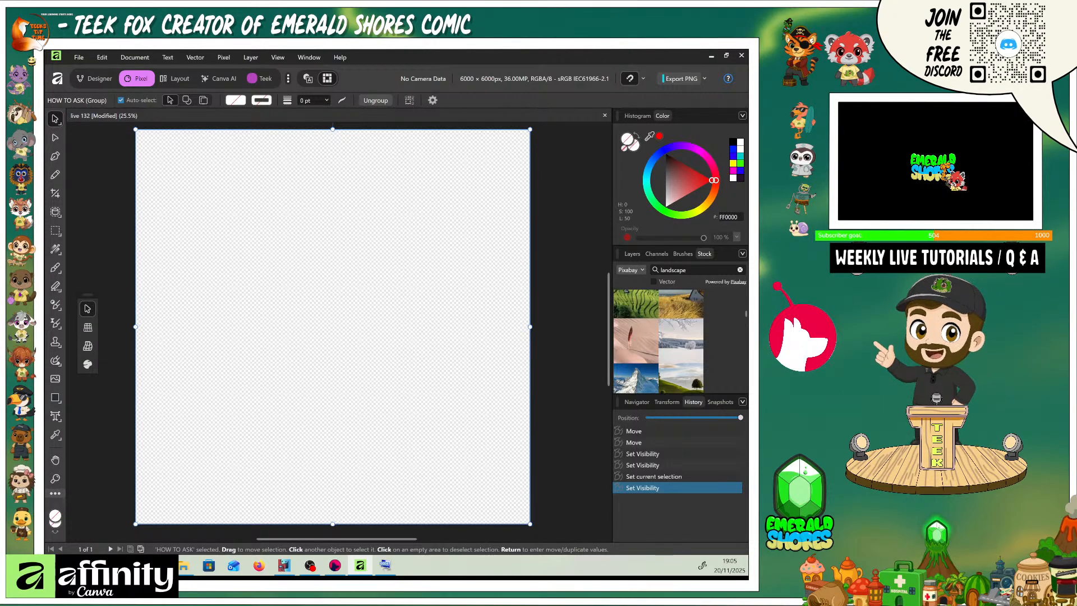
scroll(658, 341, down, 3)
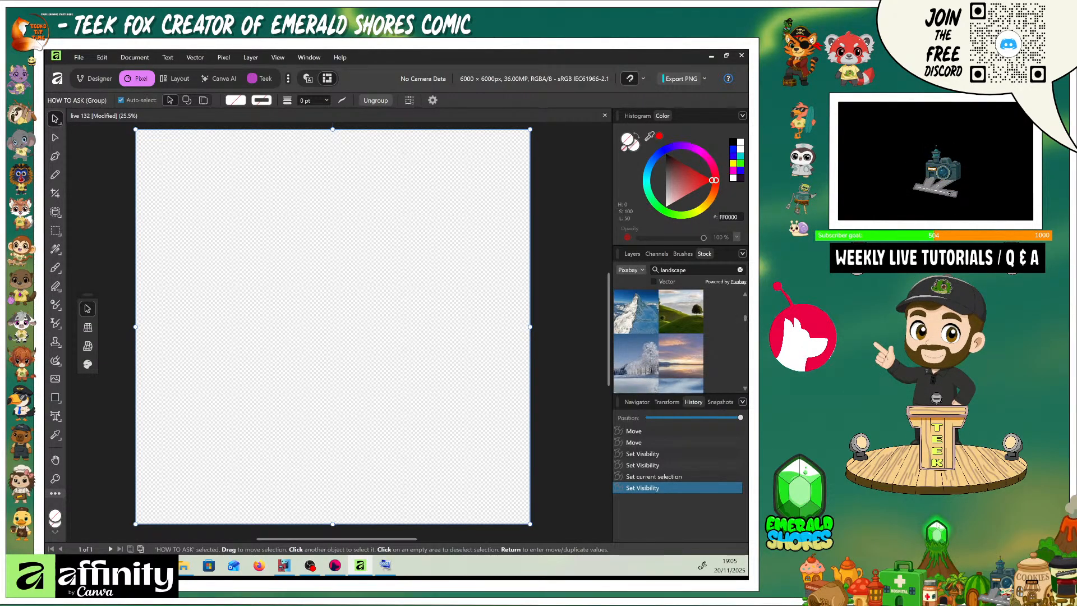
drag(680, 313, 332, 321)
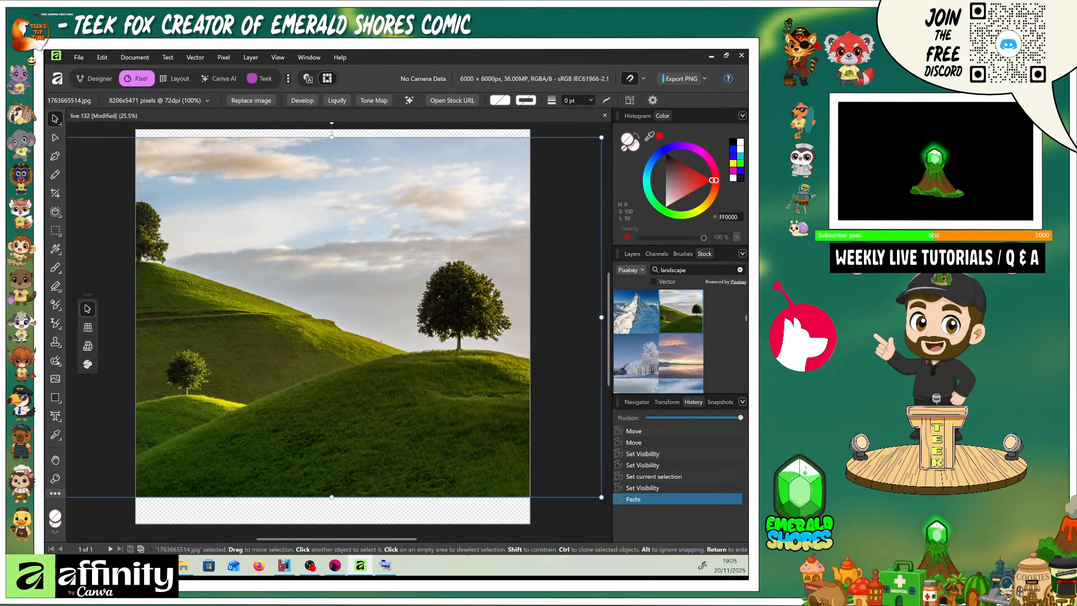
- Scale the placed landscape photo up to about 111% so it covers the whole canvas
scroll(534, 388, down, 3)
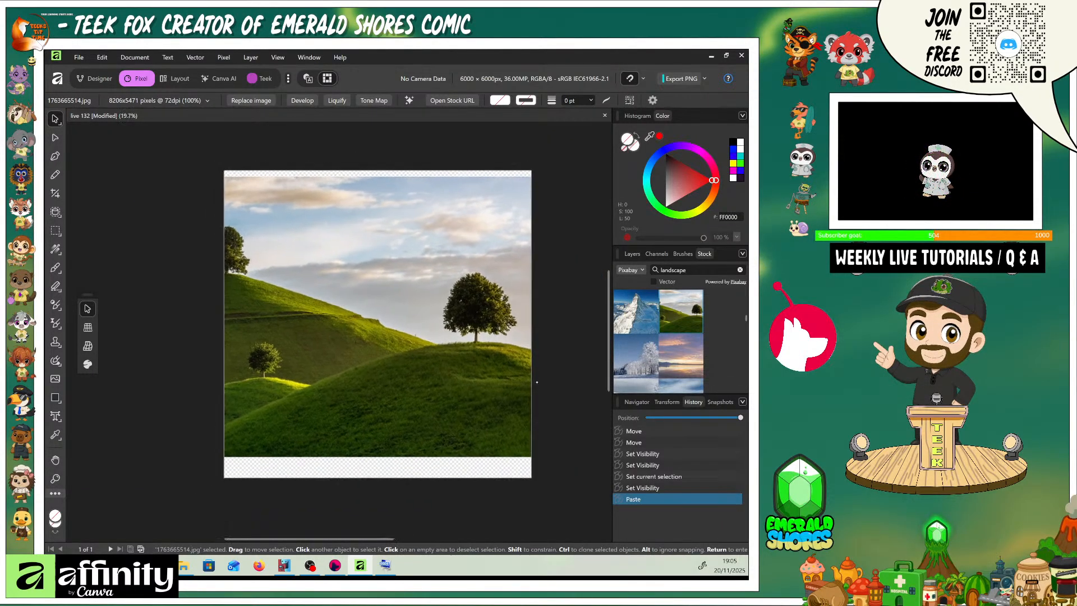
scroll(535, 388, up, 1)
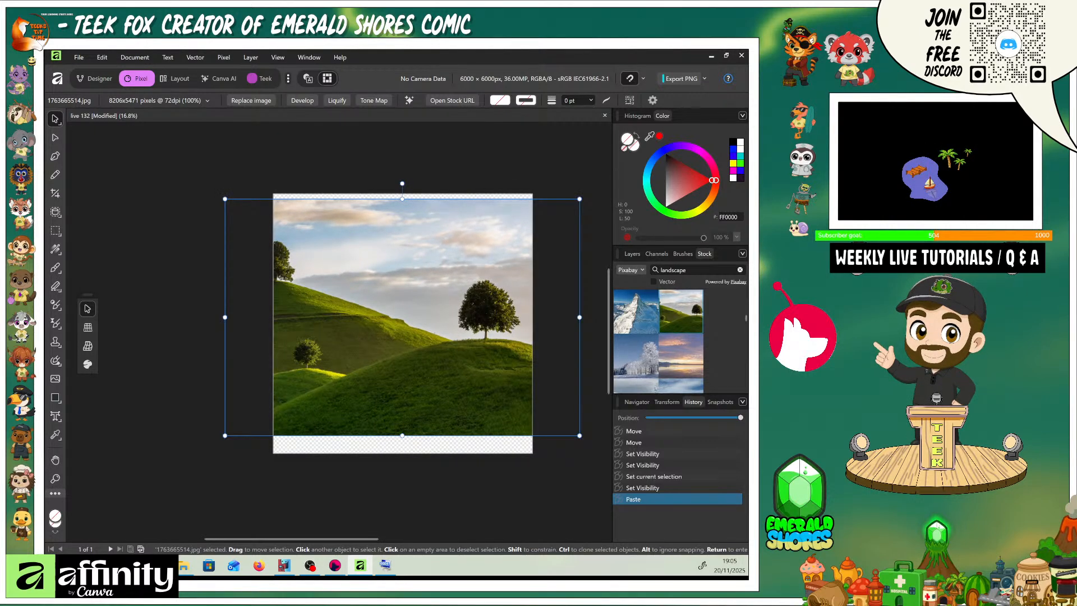
drag(580, 436, 559, 427)
drag(539, 198, 547, 194)
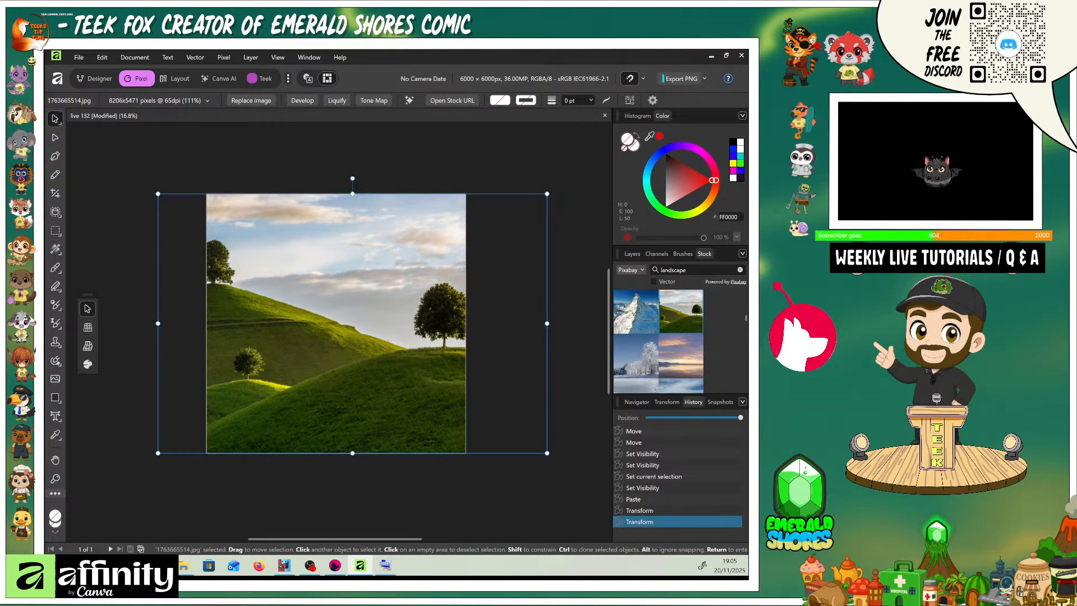
scroll(532, 433, up, 3)
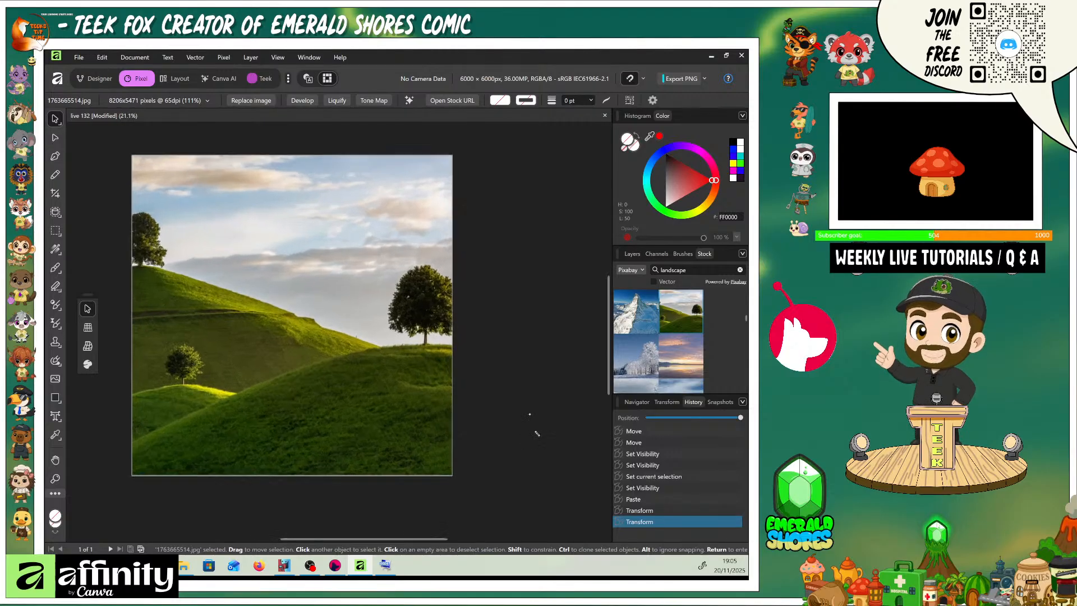
drag(557, 329, 663, 349)
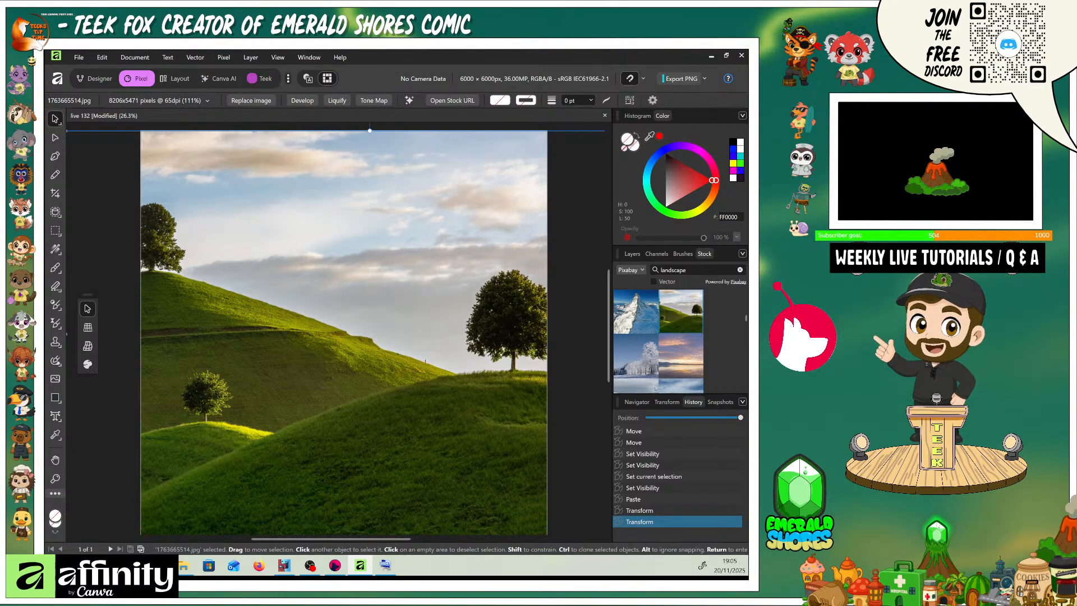
- Rasterize the placed landscape photo layer so that it becomes an editable pixel layer
click(641, 402)
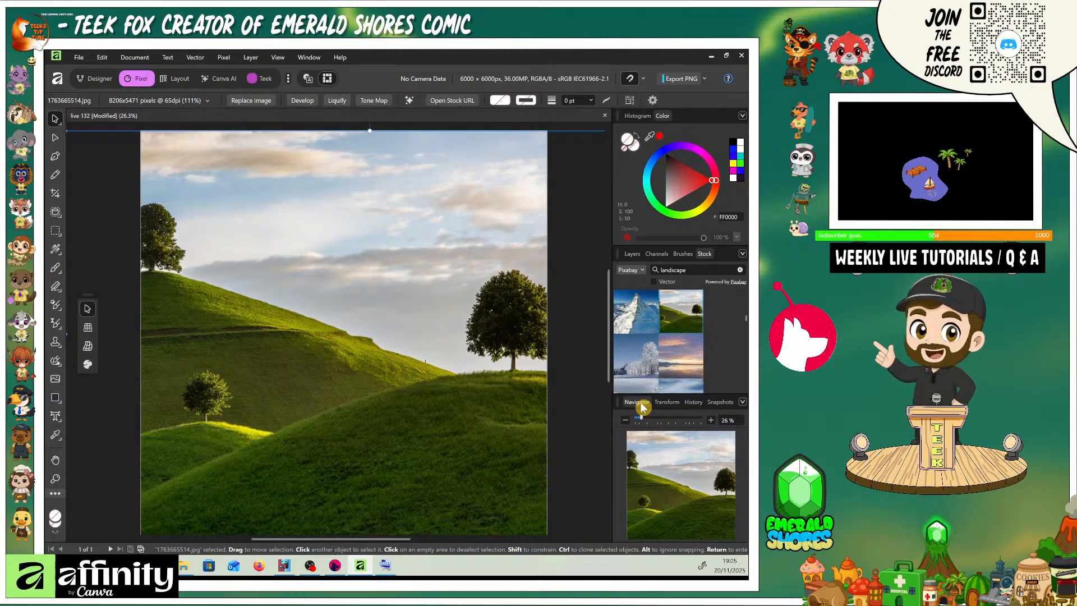
click(697, 404)
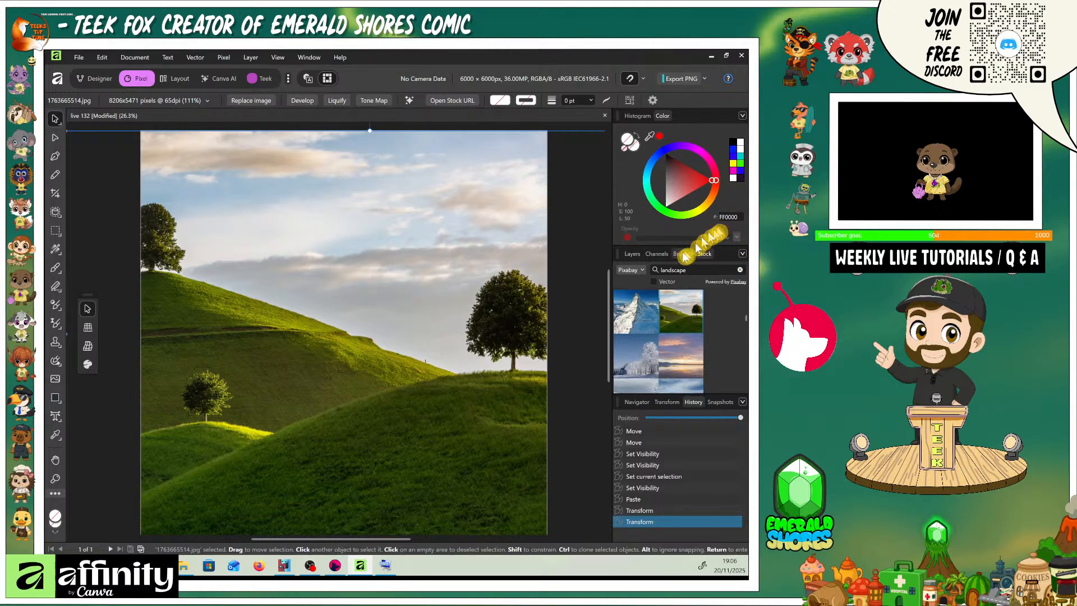
click(634, 254)
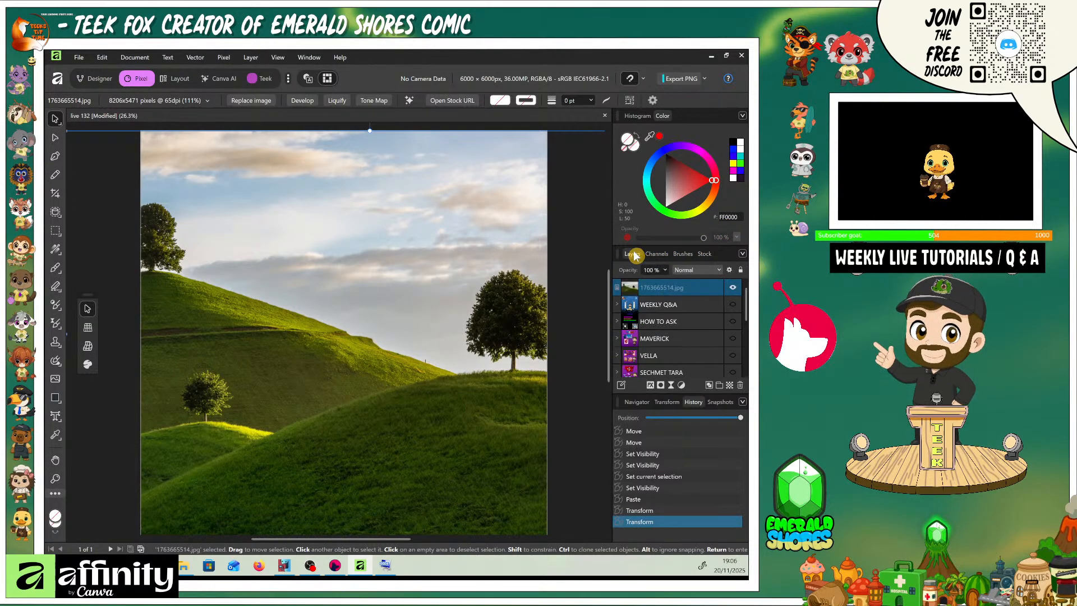
right_click(622, 296)
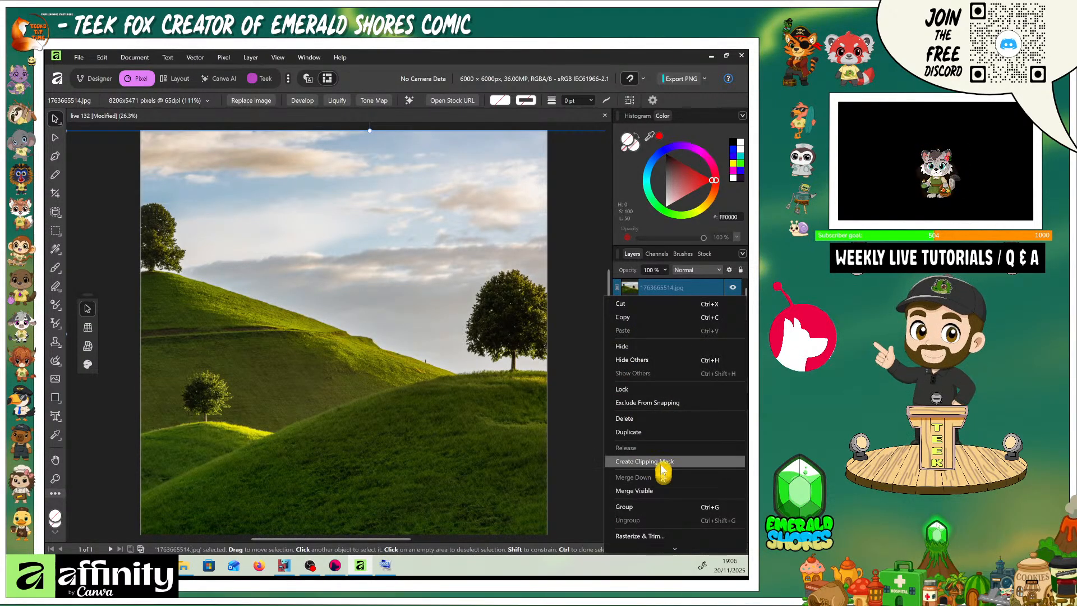
scroll(654, 529, down, 1)
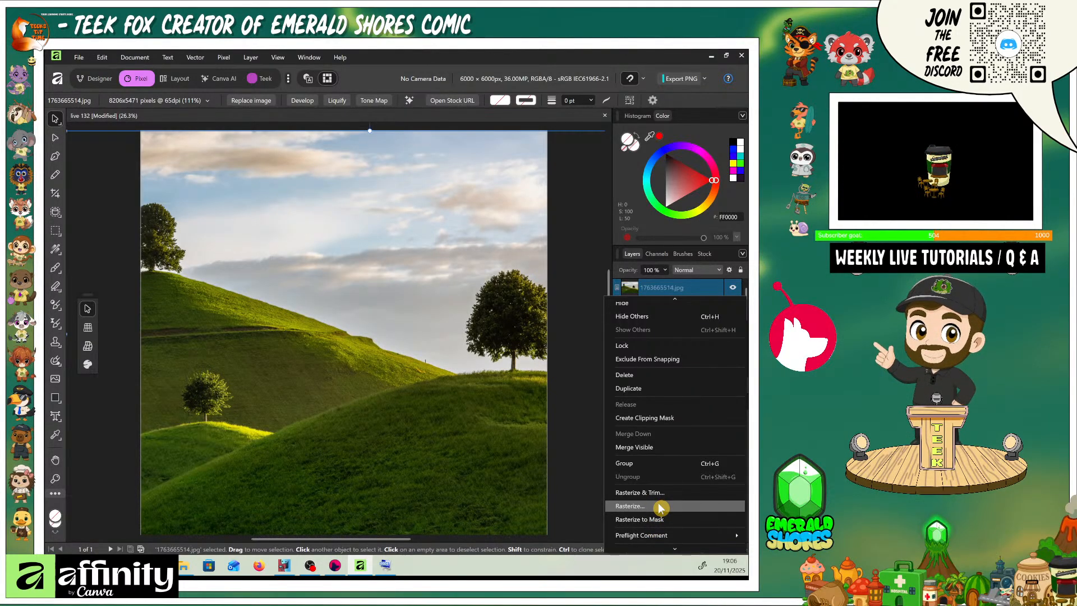
click(659, 506)
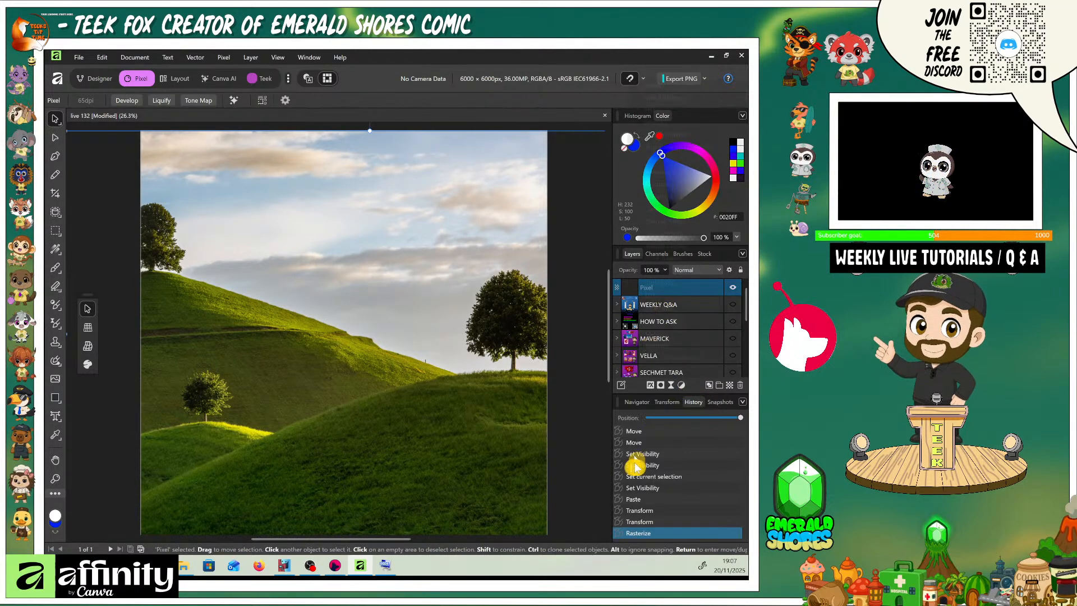
- Add a Black and White adjustment with default settings above the photo, and delete that adjustment layer
click(681, 385)
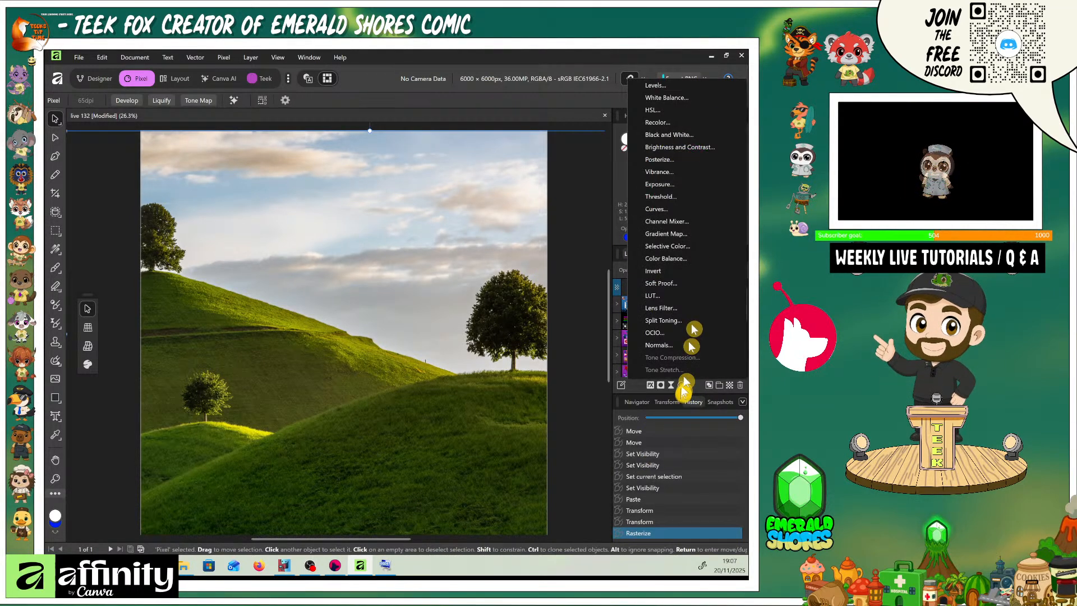
click(705, 135)
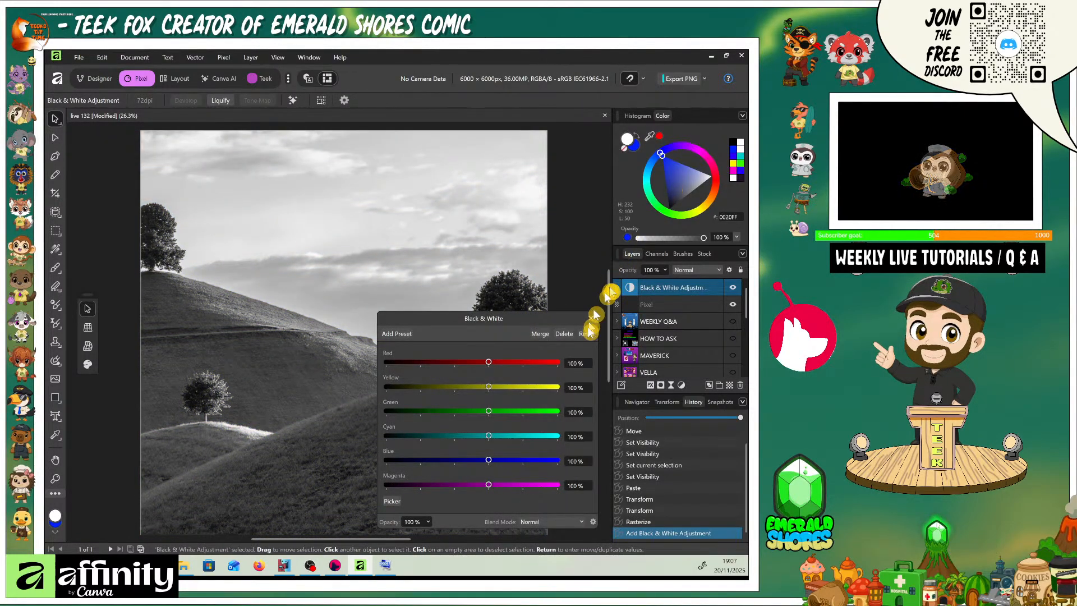
click(592, 318)
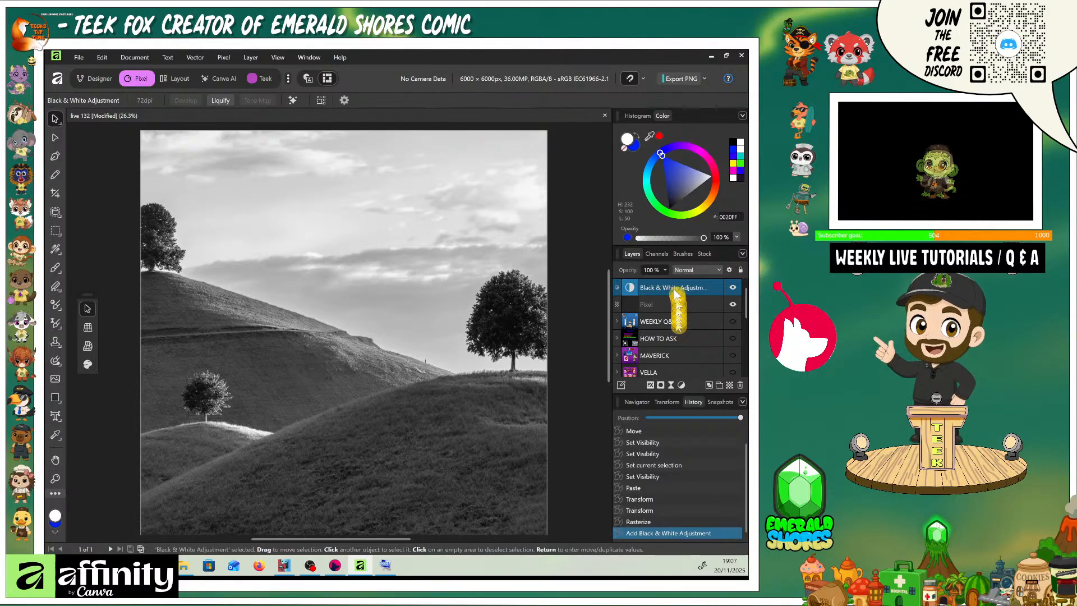
drag(679, 288, 678, 290)
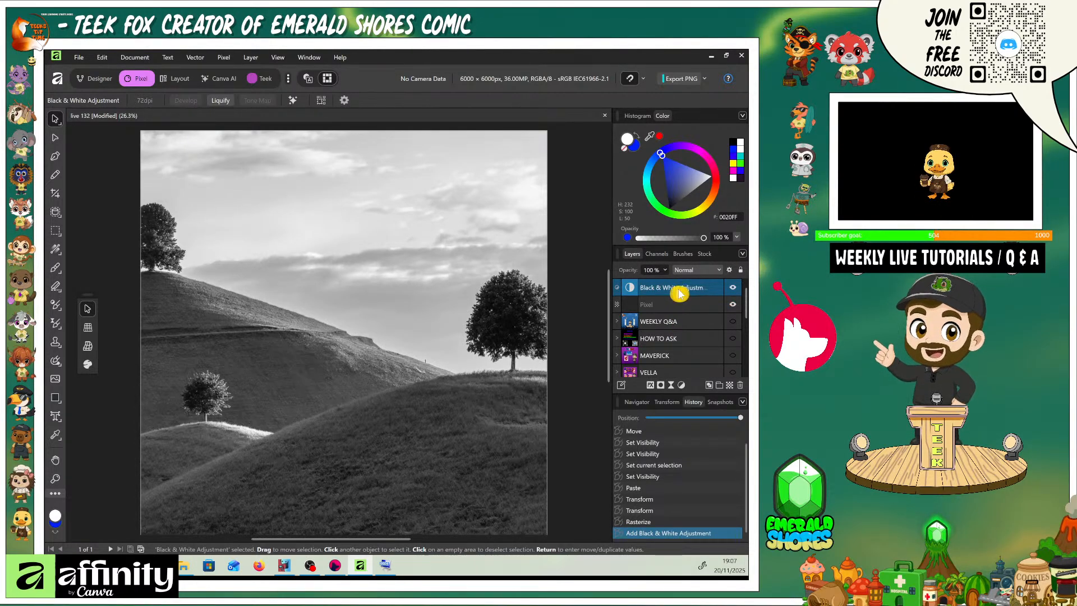
right_click(683, 288)
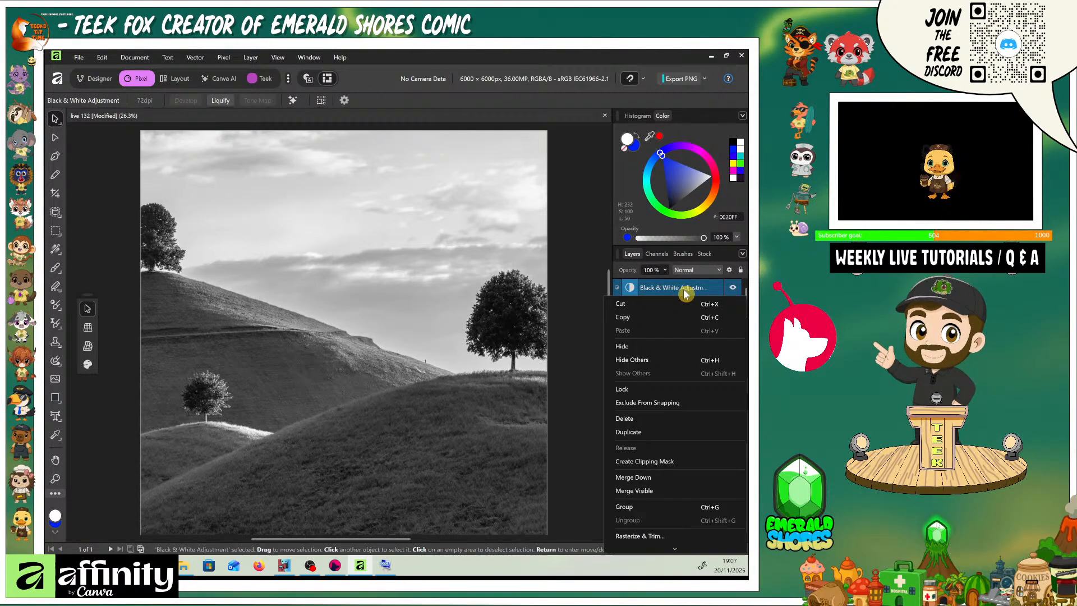
click(663, 431)
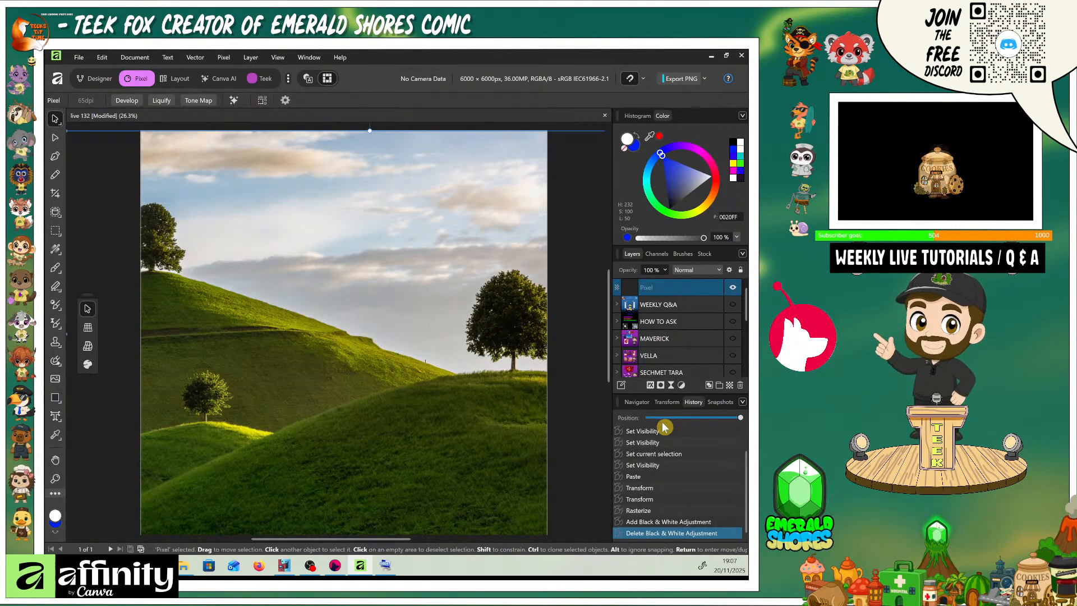
- Apply a live Ripple filter to the photo layer, and delete the filter from the layer
click(671, 390)
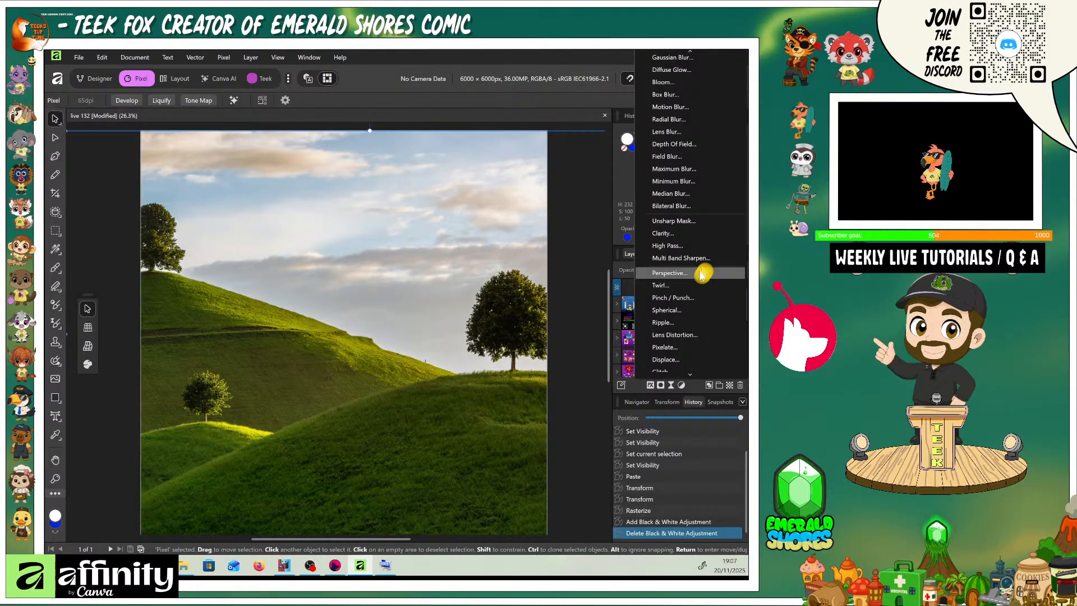
click(700, 322)
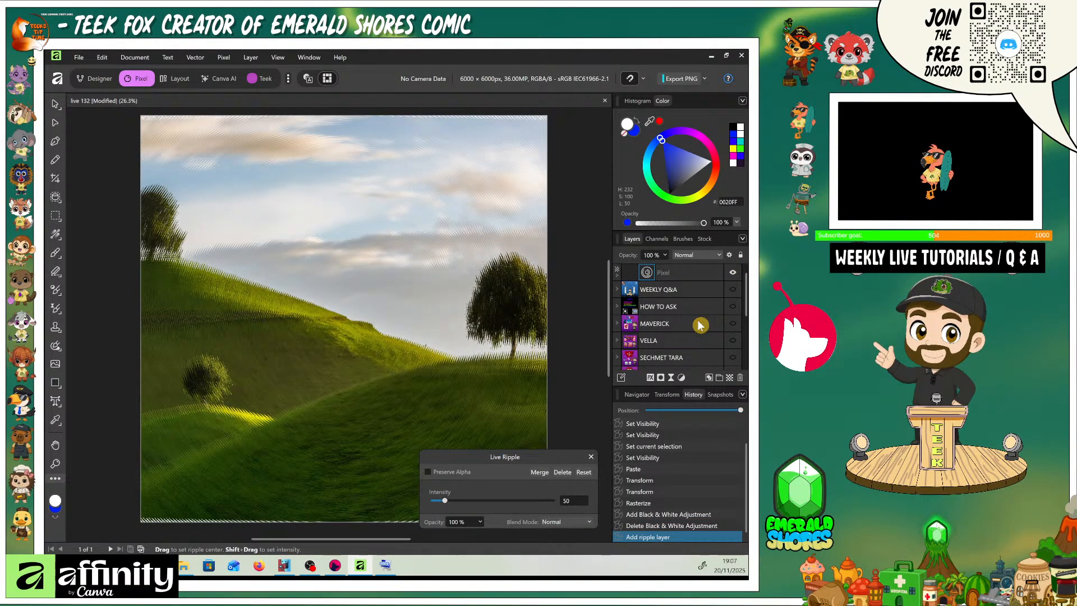
drag(654, 293, 672, 306)
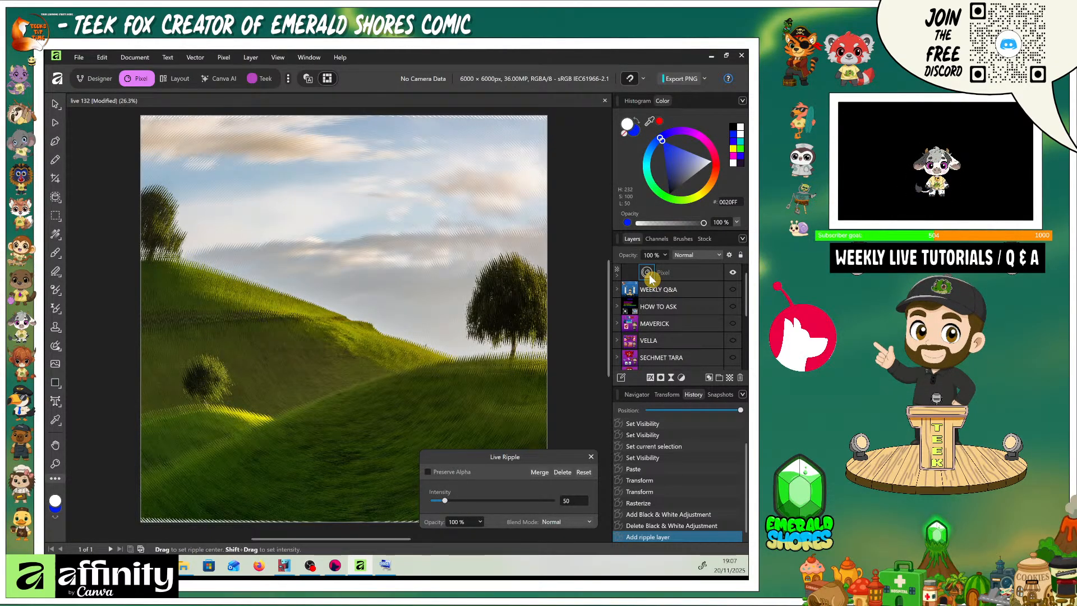
right_click(649, 274)
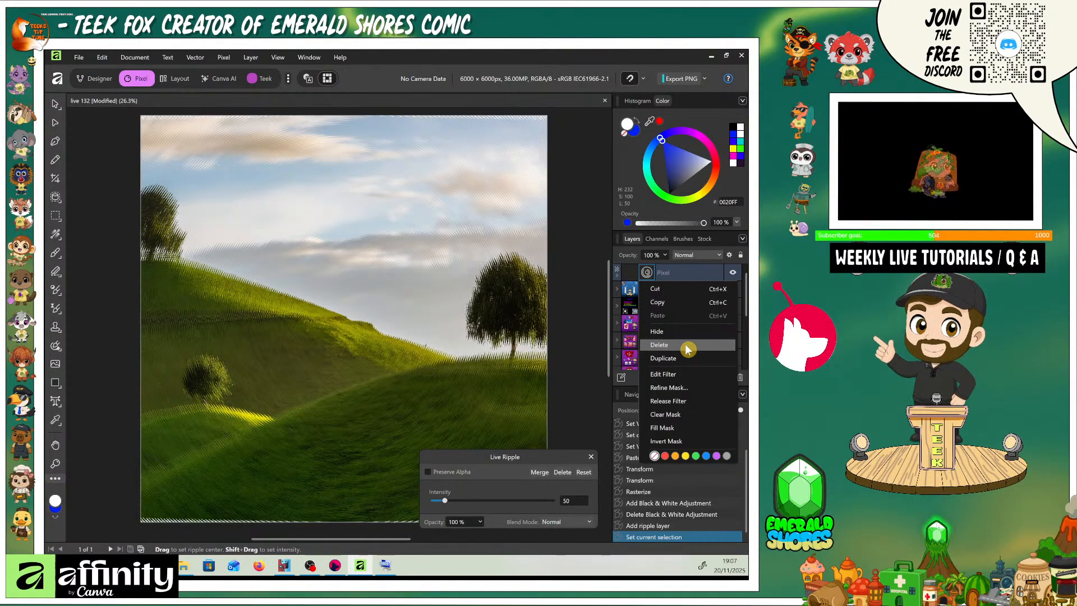
click(687, 345)
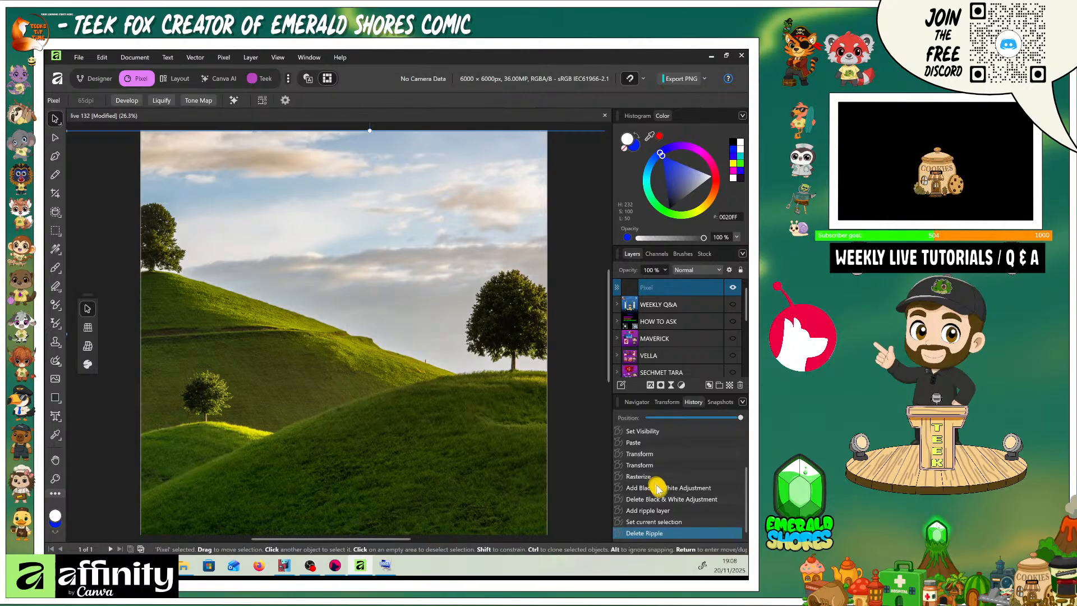
- Preview the history states for the added Black & White adjustment and the added ripple layer, and return to the latest state
click(675, 489)
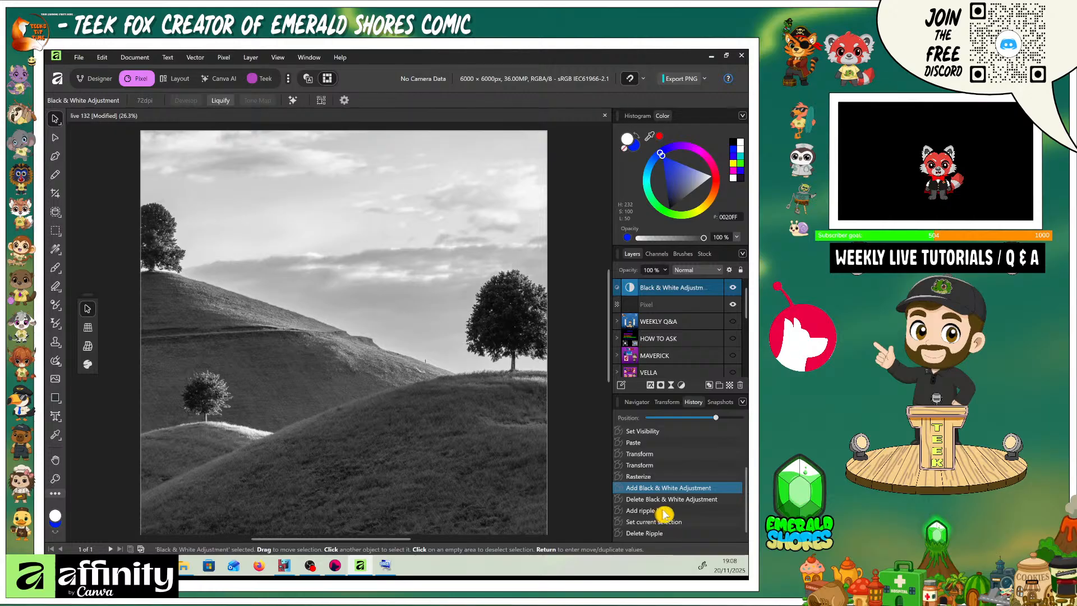
click(681, 511)
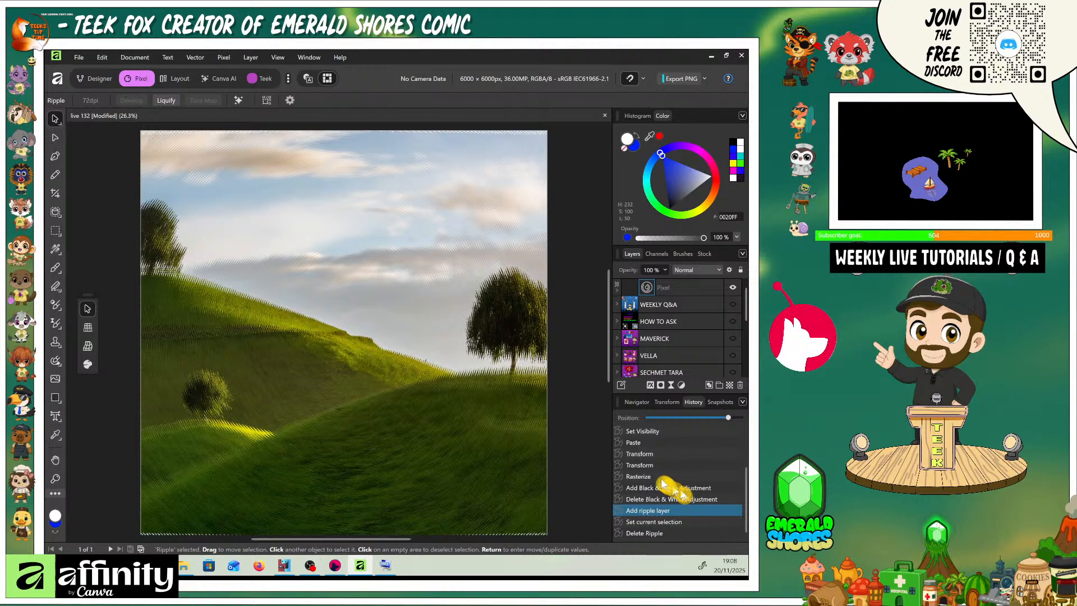
click(677, 534)
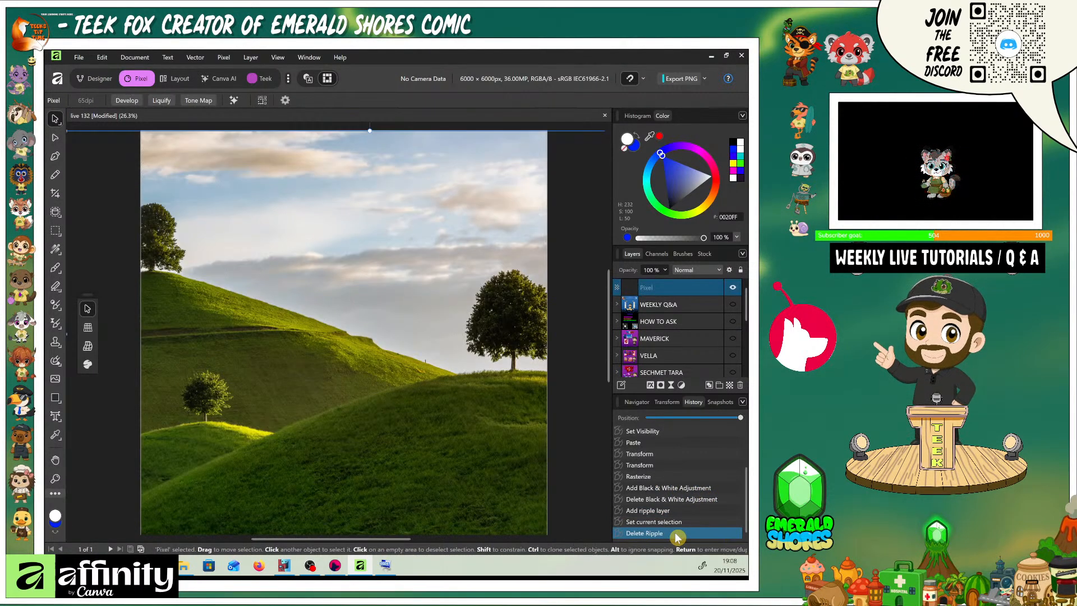
- Add an HSL adjustment with a hue shift of about 121.6° over the photo, and delete that adjustment layer
click(681, 386)
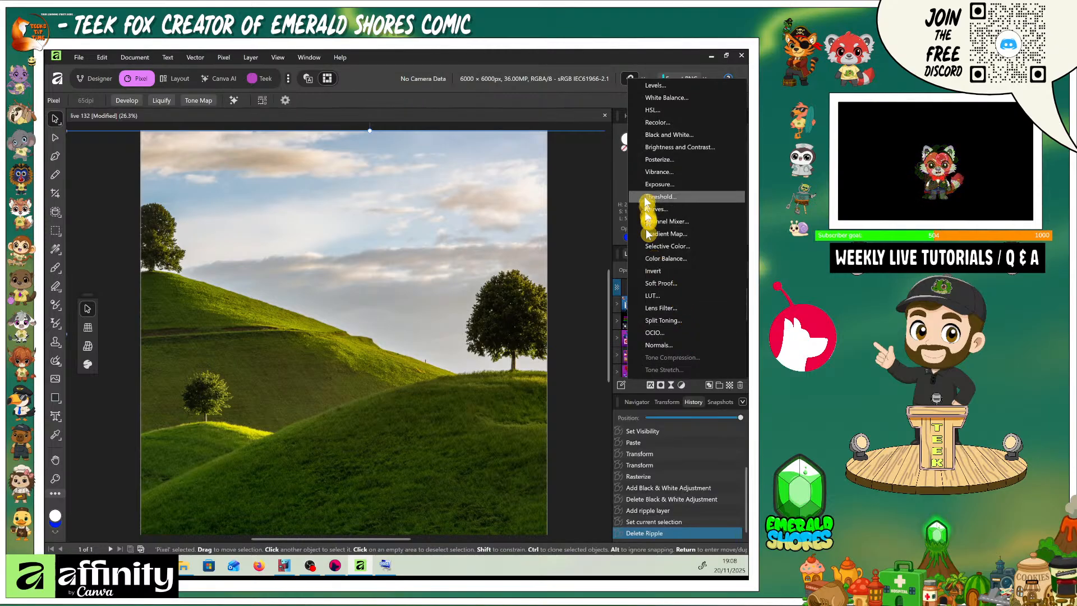
click(696, 112)
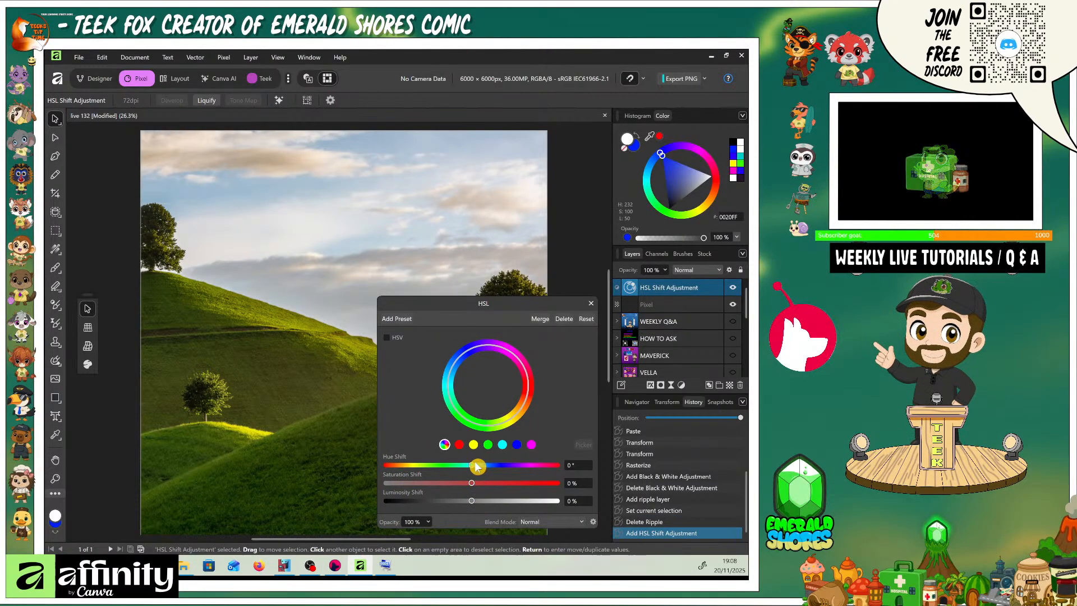
drag(471, 464, 531, 473)
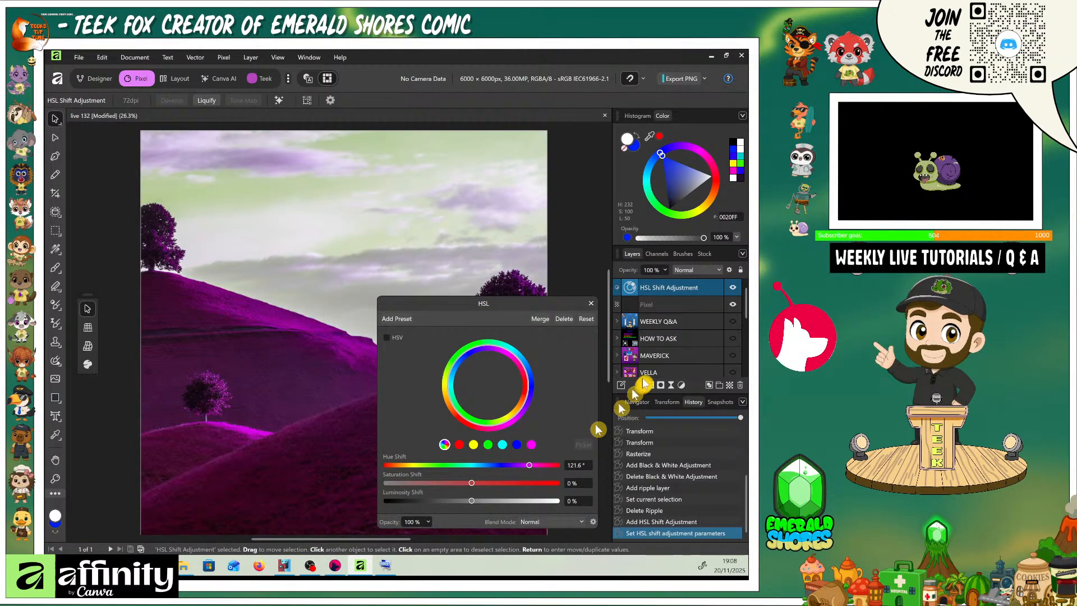
click(592, 306)
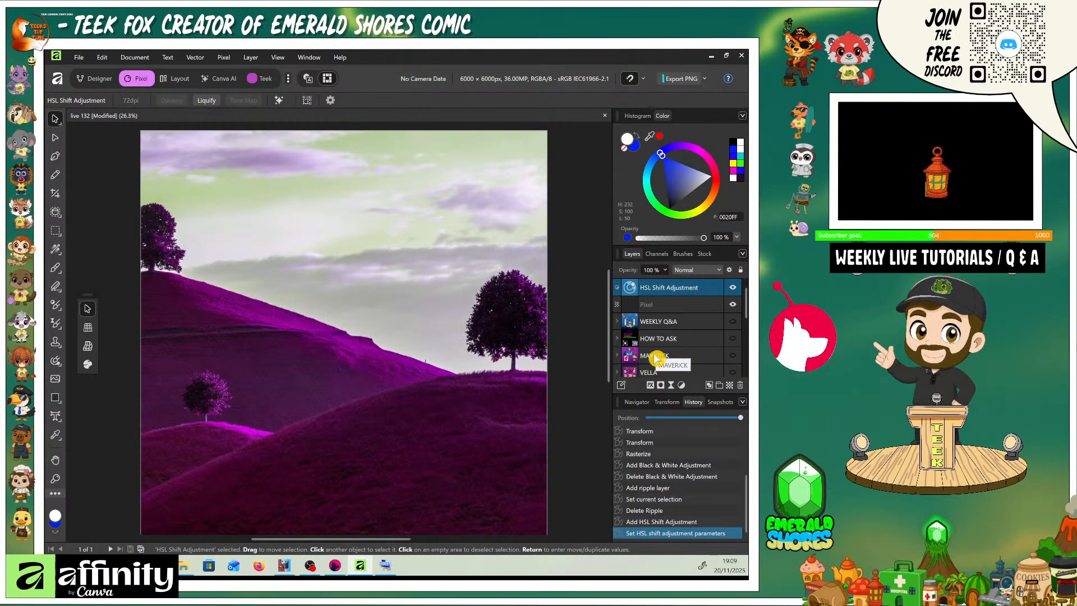
right_click(637, 294)
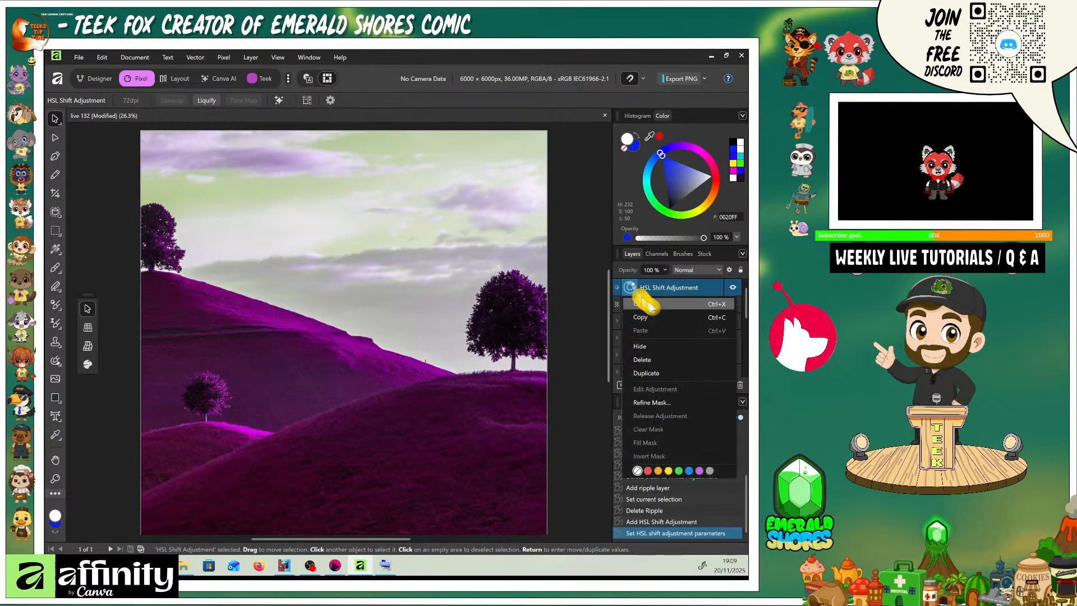
click(669, 359)
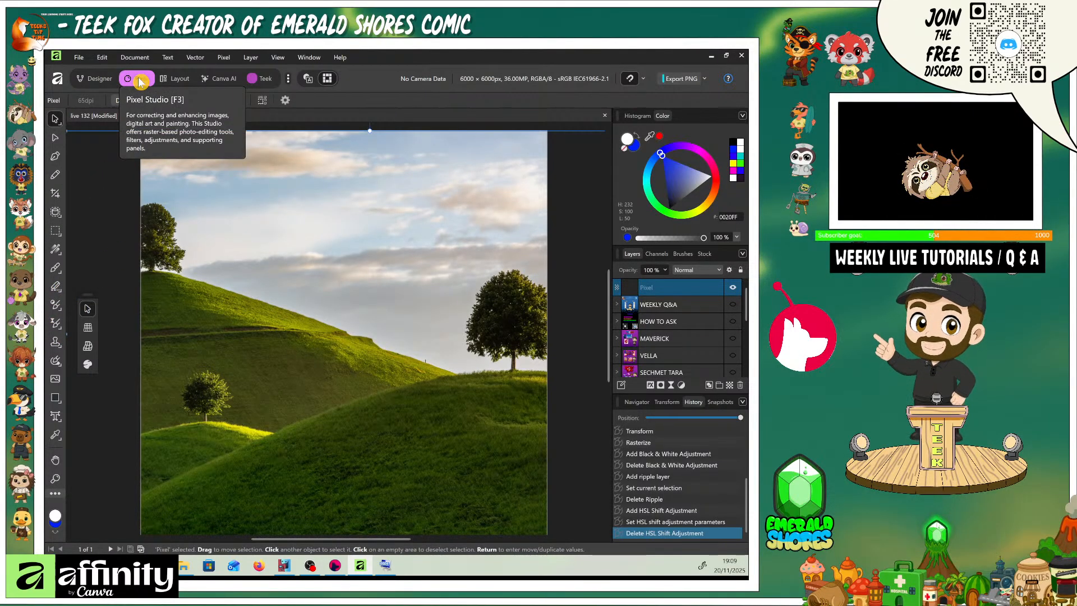
- Paint the foreground hill with the Undo Brush, using the Add Black & White Adjustment history state as source
click(56, 347)
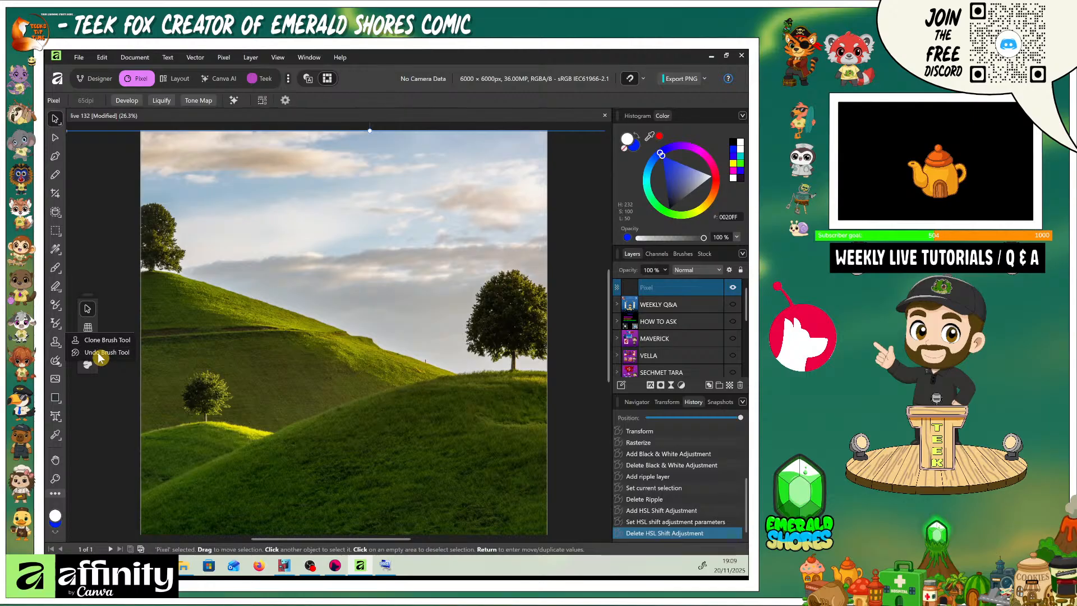
click(99, 353)
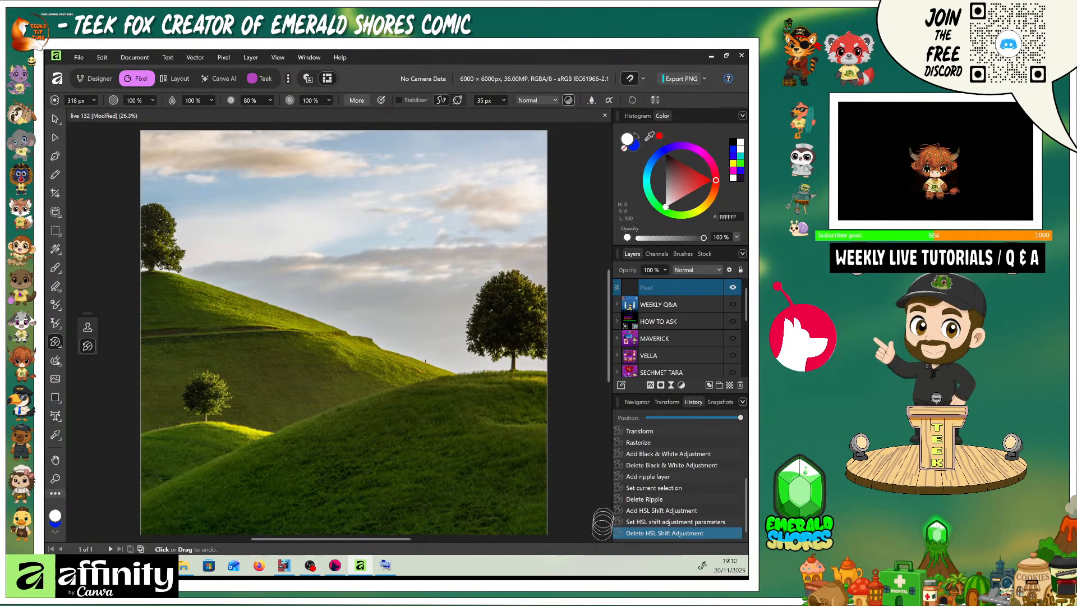
click(617, 457)
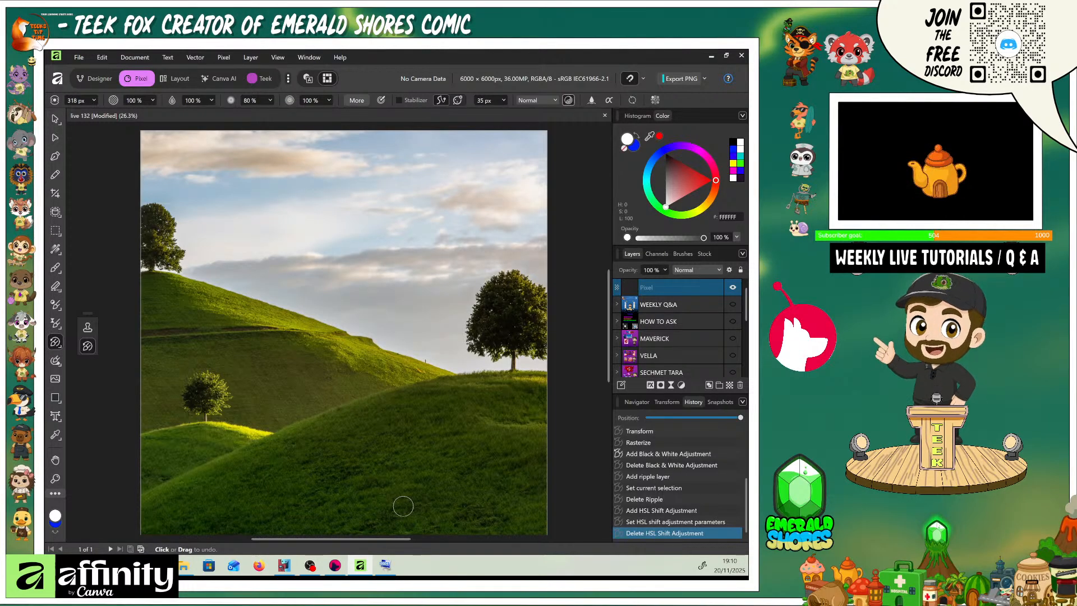
mouse_move(536, 509)
mouse_down()
mouse_move(524, 516)
mouse_move(539, 522)
mouse_move(153, 535)
mouse_move(278, 500)
mouse_move(541, 503)
mouse_move(236, 512)
mouse_move(558, 521)
mouse_move(192, 534)
mouse_move(197, 527)
mouse_move(150, 526)
mouse_move(145, 512)
mouse_move(409, 387)
mouse_move(546, 374)
mouse_move(548, 471)
mouse_move(523, 412)
mouse_move(498, 429)
mouse_move(457, 392)
mouse_move(161, 510)
mouse_move(278, 481)
mouse_move(314, 440)
mouse_move(368, 415)
mouse_move(328, 451)
mouse_move(319, 483)
mouse_move(388, 443)
mouse_move(361, 445)
mouse_move(354, 453)
mouse_move(436, 418)
mouse_move(445, 445)
mouse_move(481, 402)
mouse_move(499, 476)
mouse_move(519, 487)
mouse_move(443, 480)
mouse_move(411, 497)
mouse_up()
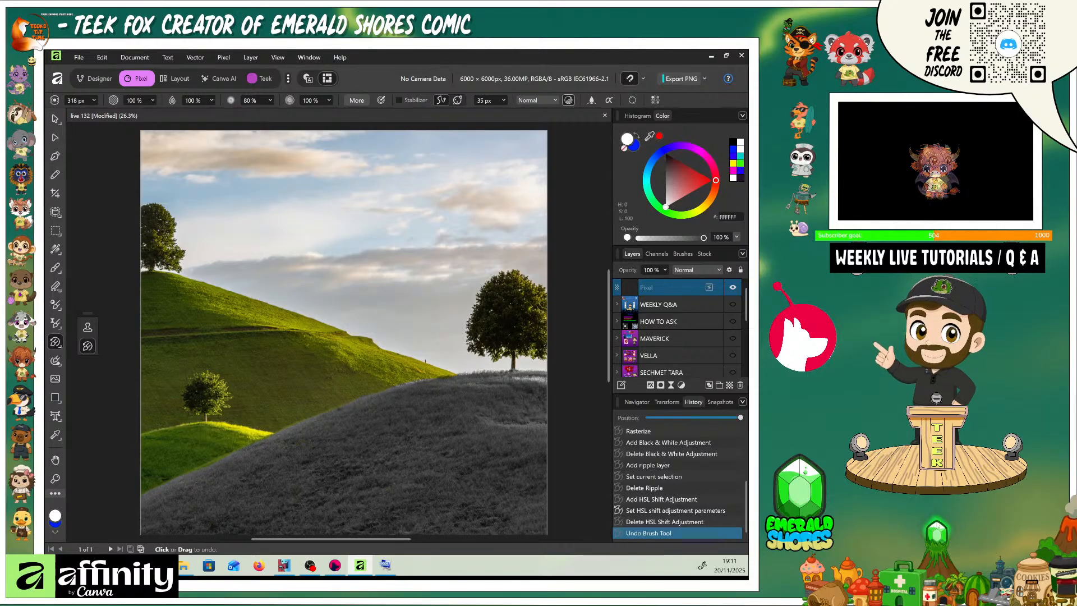
- Paint the whole sky with the Undo Brush, using the Set HSL shift adjustment parameters history state as source
click(159, 145)
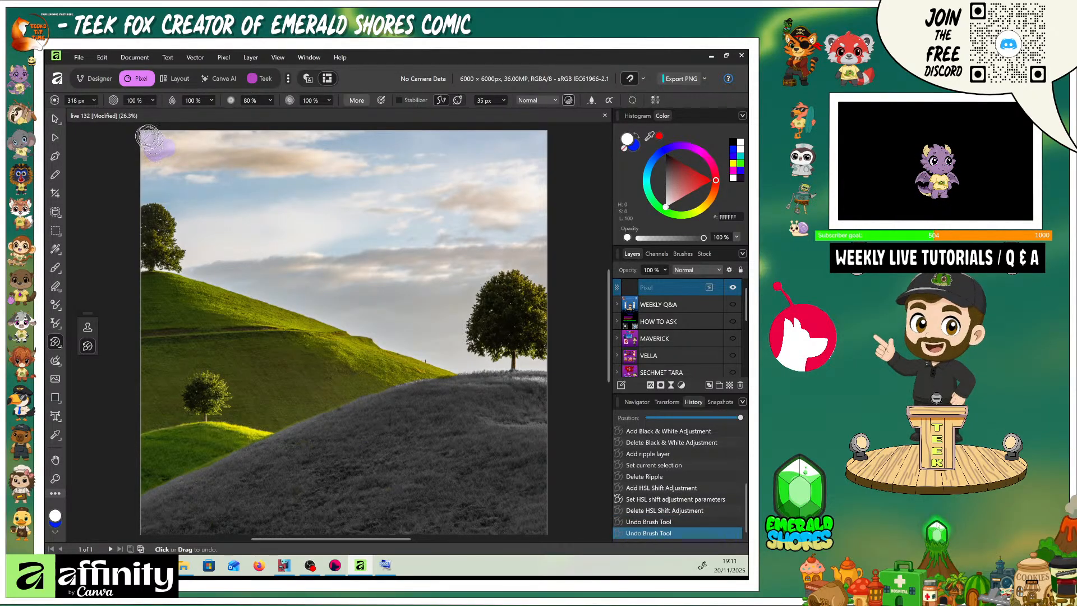
mouse_move(148, 139)
mouse_down()
mouse_move(546, 151)
mouse_move(157, 140)
mouse_up()
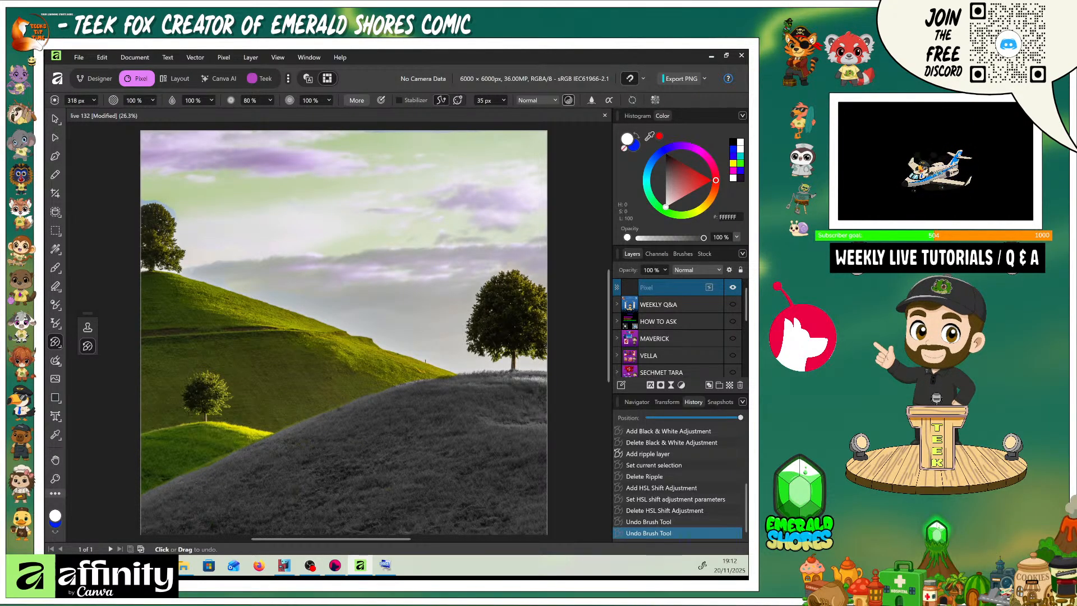
- Paint the ripple effect onto all three trees with the Undo Brush, using the Add ripple layer history state as source
mouse_move(527, 326)
mouse_down()
mouse_move(534, 290)
mouse_move(523, 279)
mouse_move(495, 289)
mouse_move(475, 329)
mouse_move(485, 345)
mouse_move(538, 349)
mouse_move(526, 345)
mouse_up()
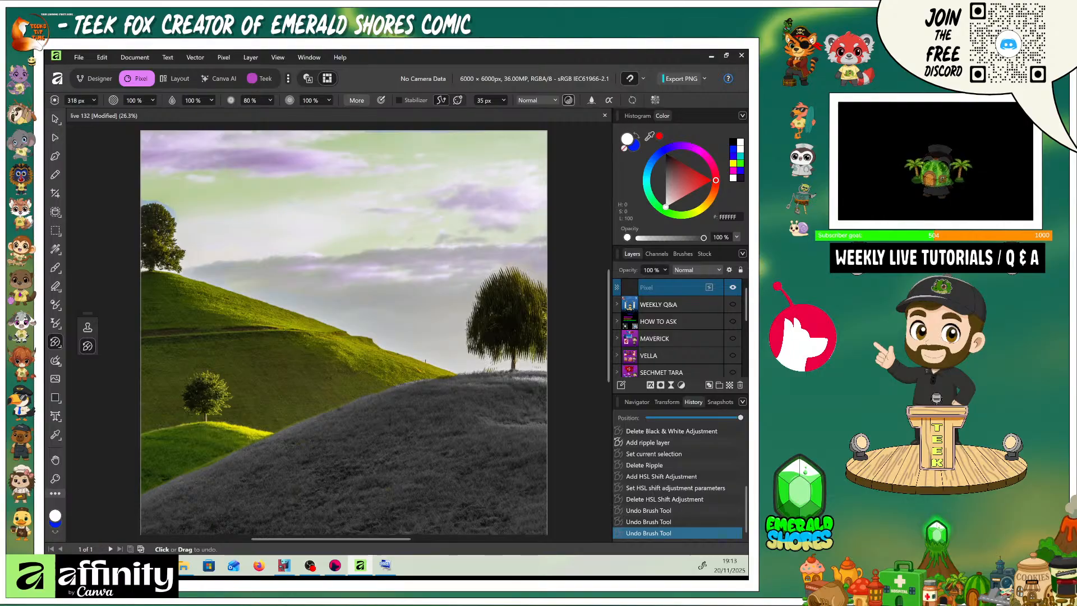
mouse_move(222, 391)
mouse_down()
mouse_move(222, 401)
mouse_move(212, 387)
mouse_up()
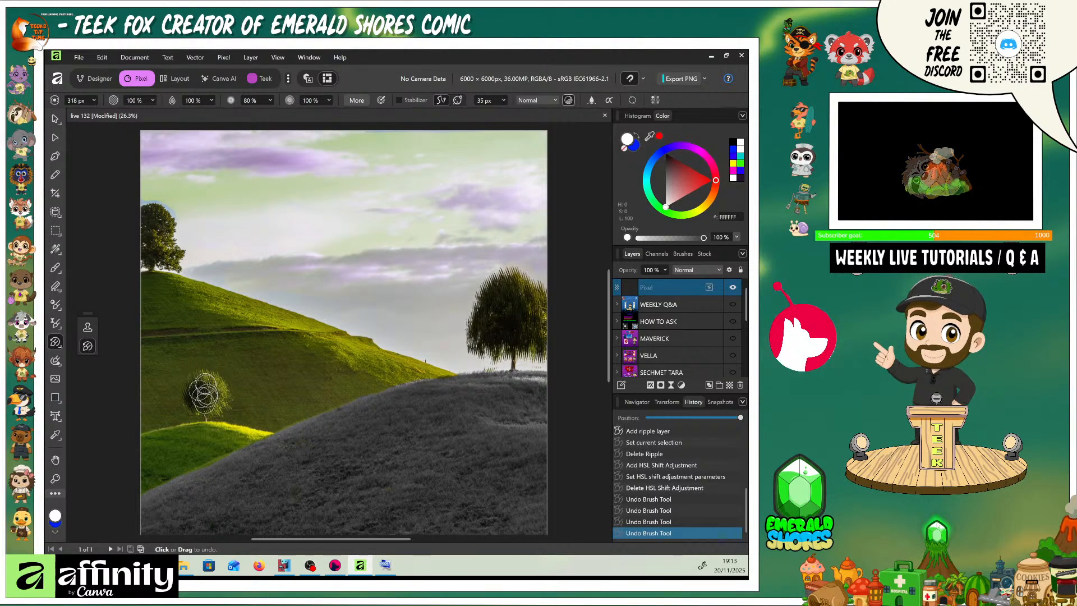
mouse_move(156, 216)
mouse_down()
mouse_move(147, 221)
mouse_move(166, 230)
mouse_up()
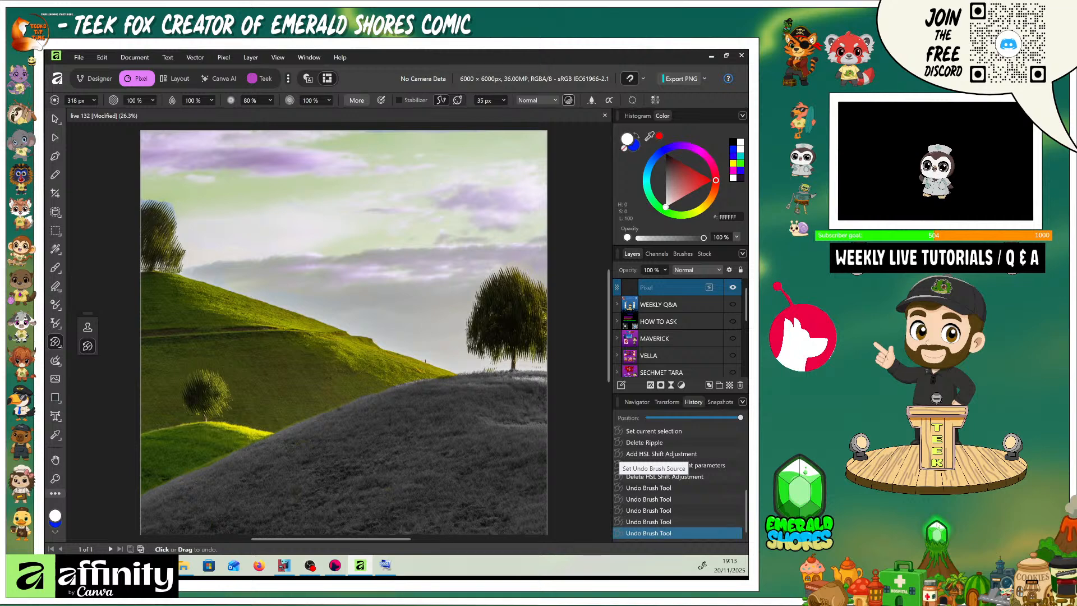
- Delete the painted photo layer and place a fresh copy of the green hills and trees landscape photo from the Pixabay stock results
click(102, 57)
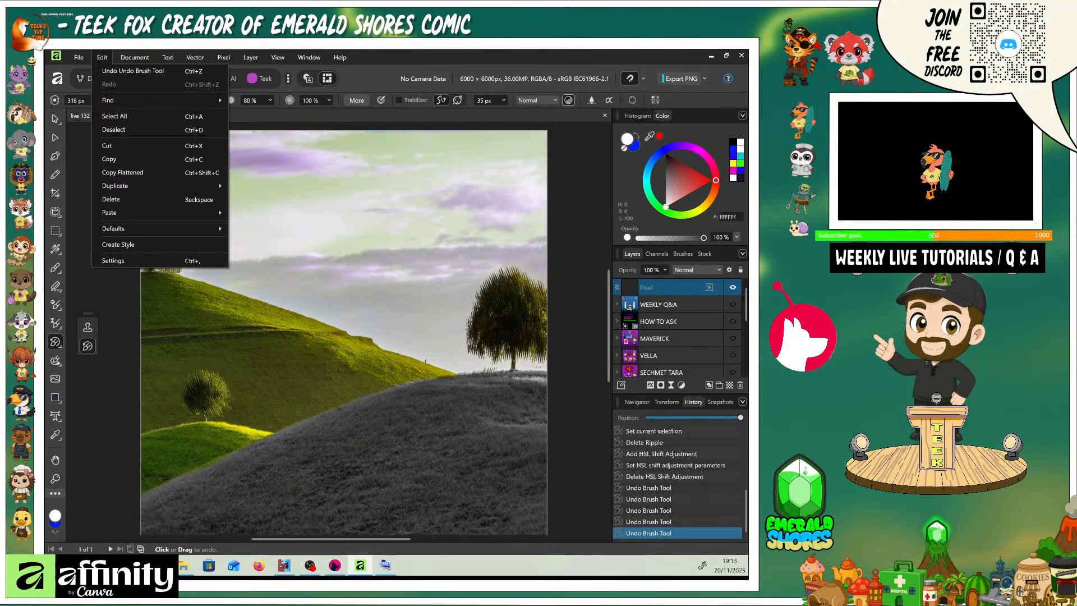
click(111, 199)
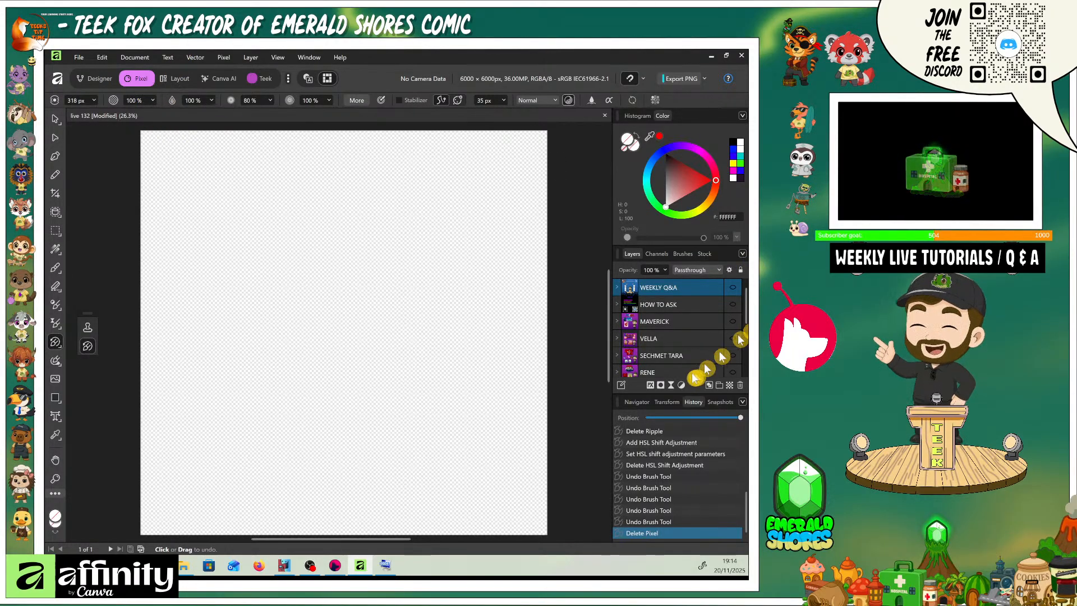
click(706, 254)
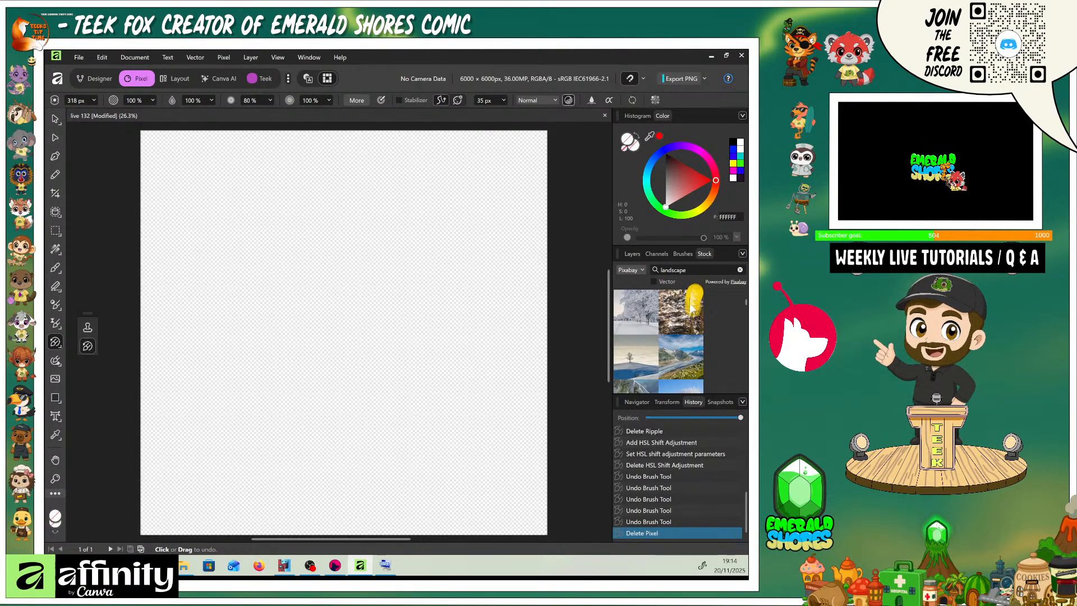
scroll(718, 333, down, 3)
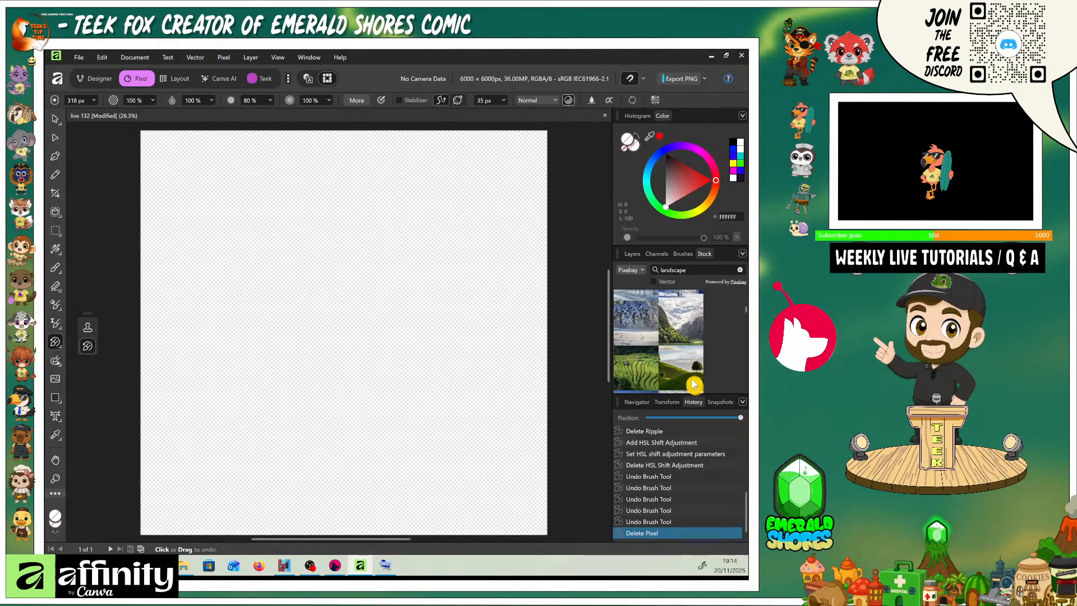
drag(673, 370, 355, 336)
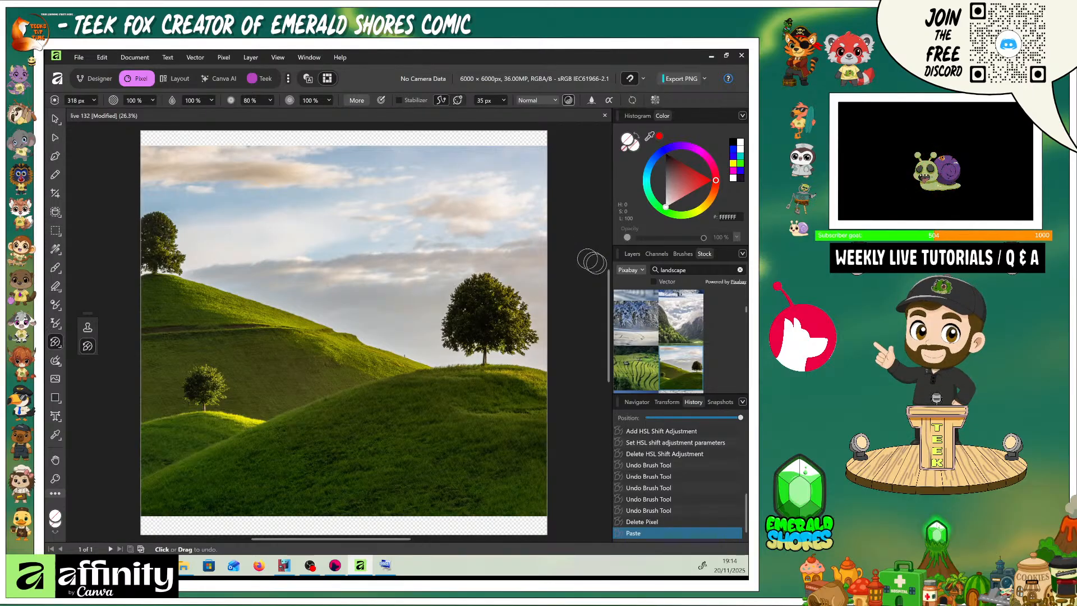
- Enlarge the placed landscape photo proportionally to about 111% so it covers the full height of the canvas
click(54, 120)
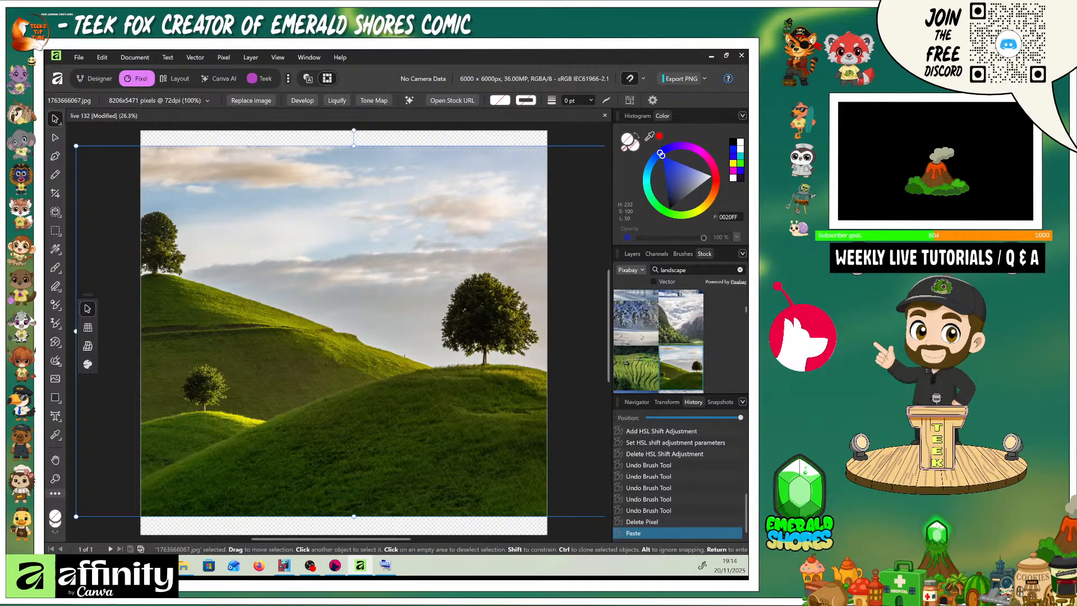
scroll(543, 421, down, 3)
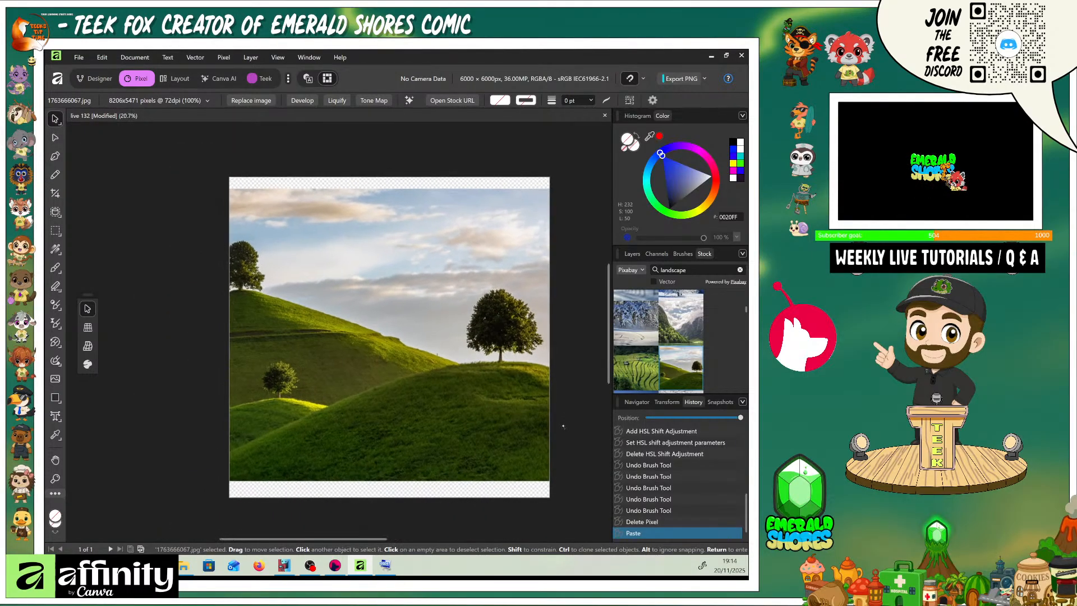
scroll(543, 421, down, 2)
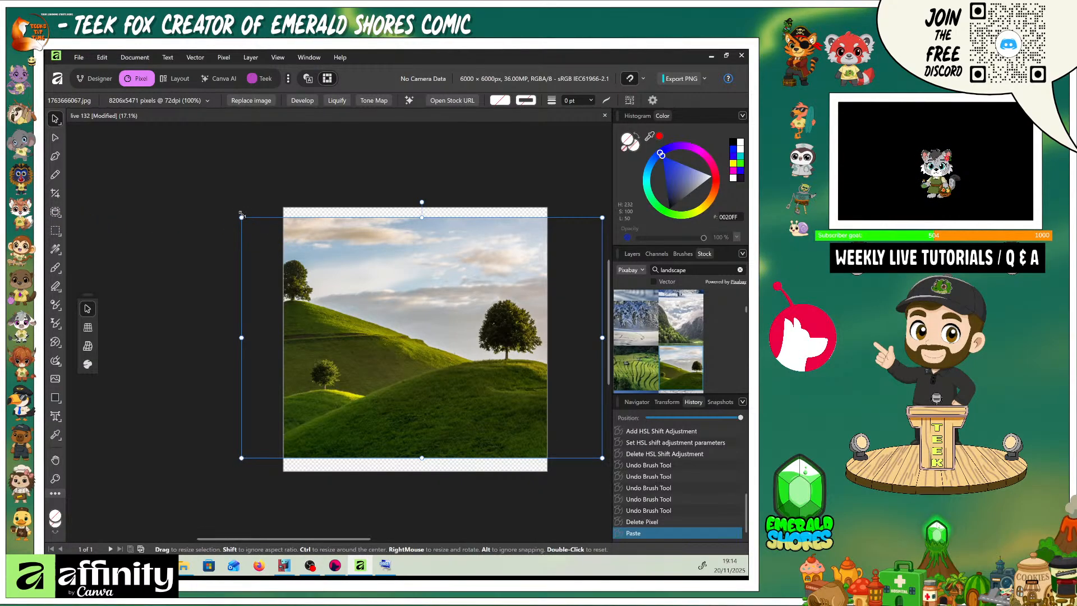
drag(240, 213, 232, 196)
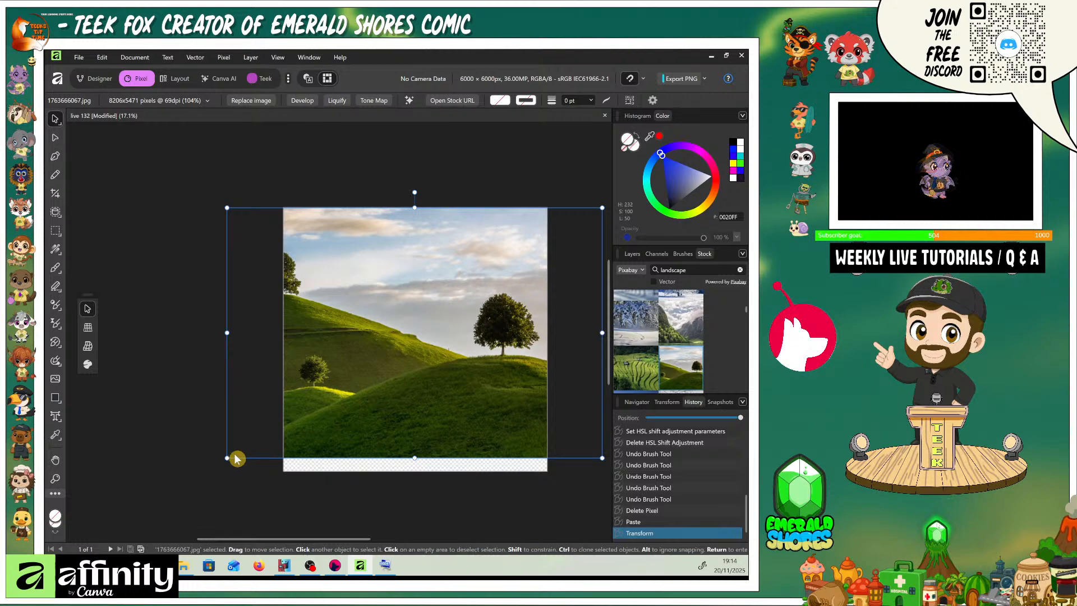
drag(226, 458, 209, 472)
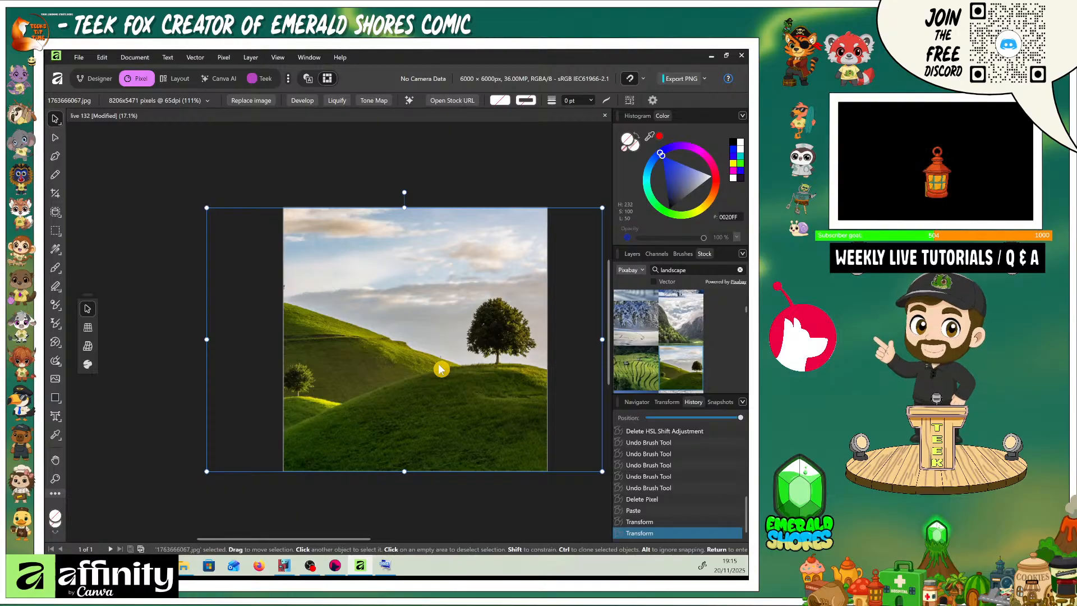
drag(556, 352, 507, 359)
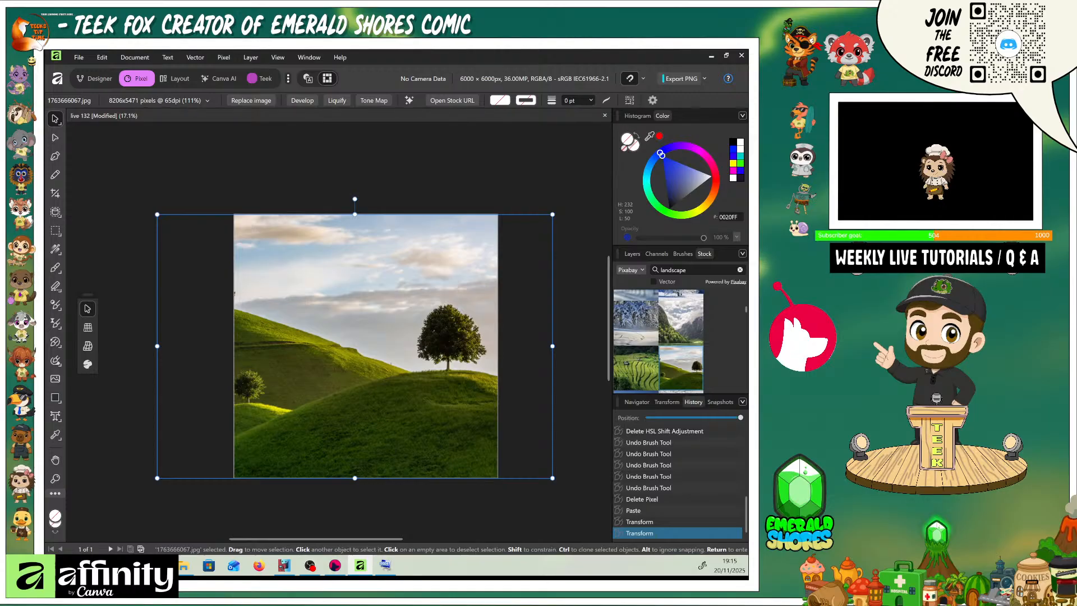
scroll(505, 355, up, 4)
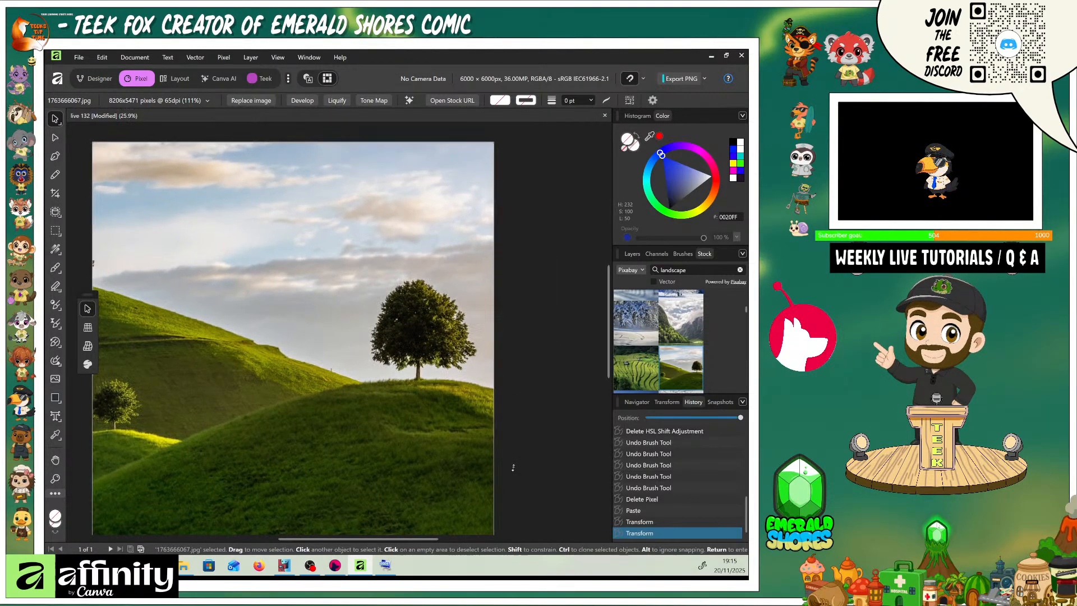
scroll(505, 355, down, 1)
drag(541, 442, 558, 469)
scroll(558, 475, up, 1)
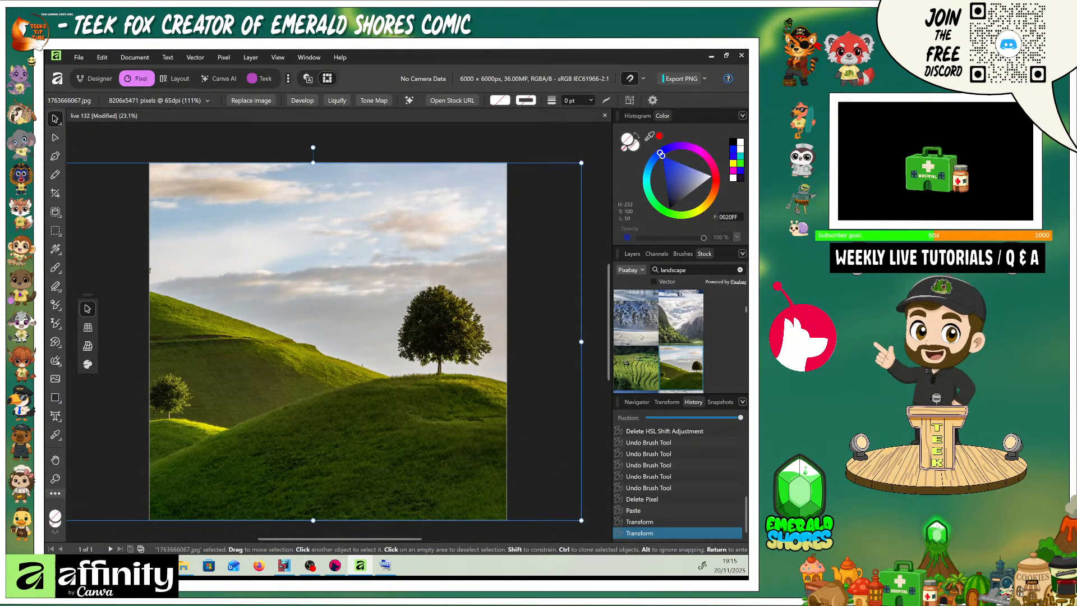
scroll(546, 246, up, 2)
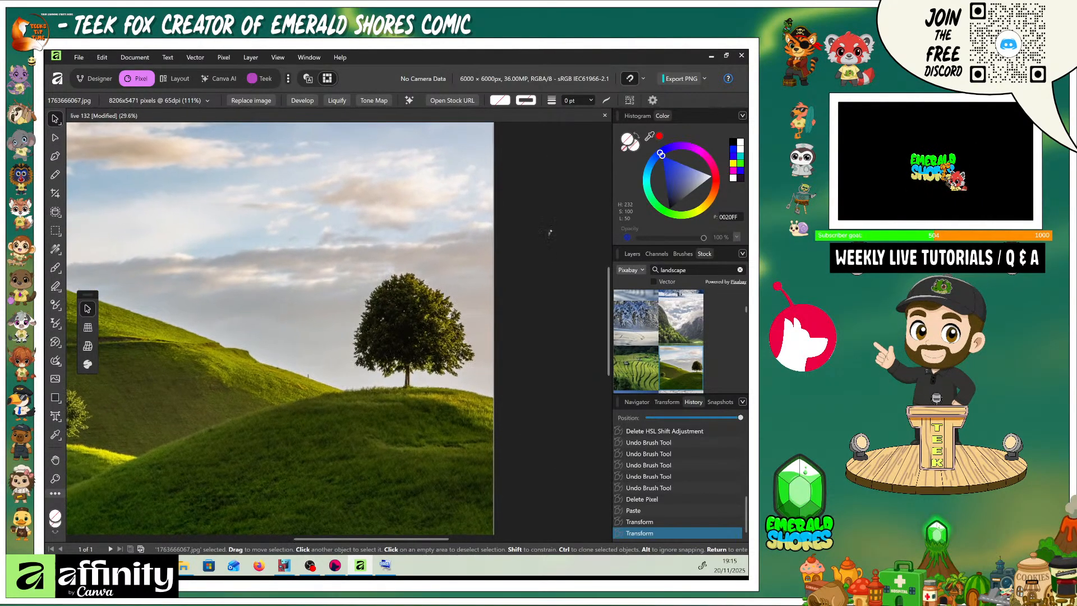
scroll(552, 232, down, 2)
scroll(564, 248, up, 2)
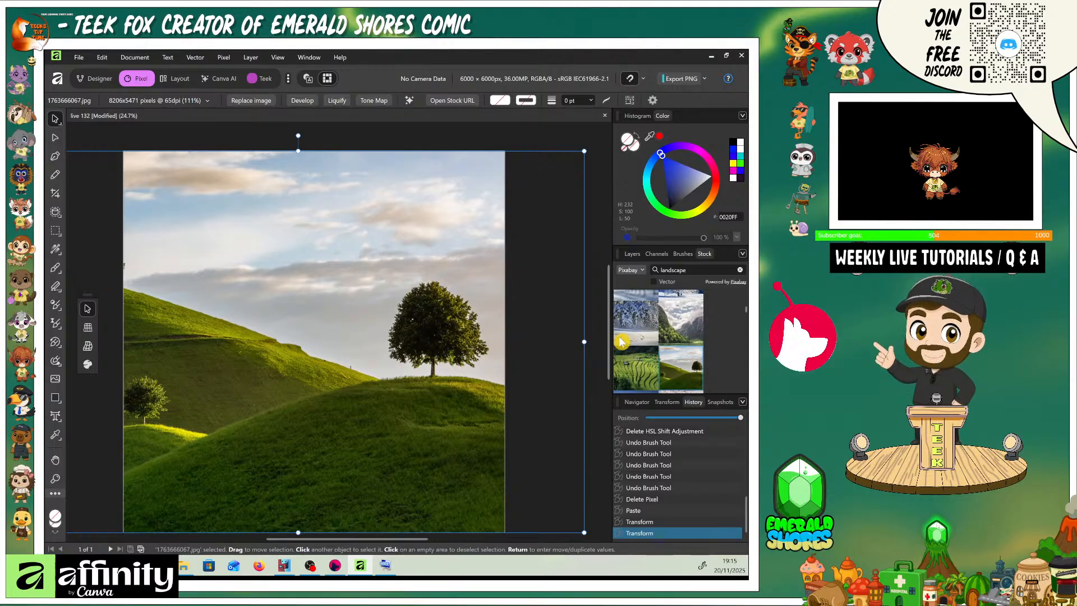
- Rasterize the placed landscape photo layer
click(636, 257)
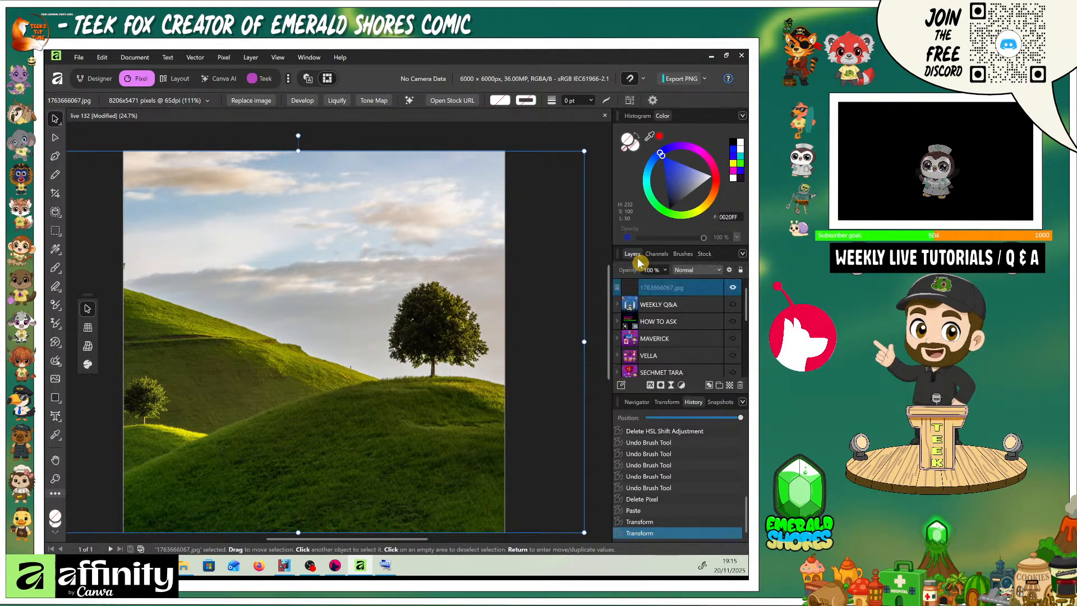
right_click(619, 296)
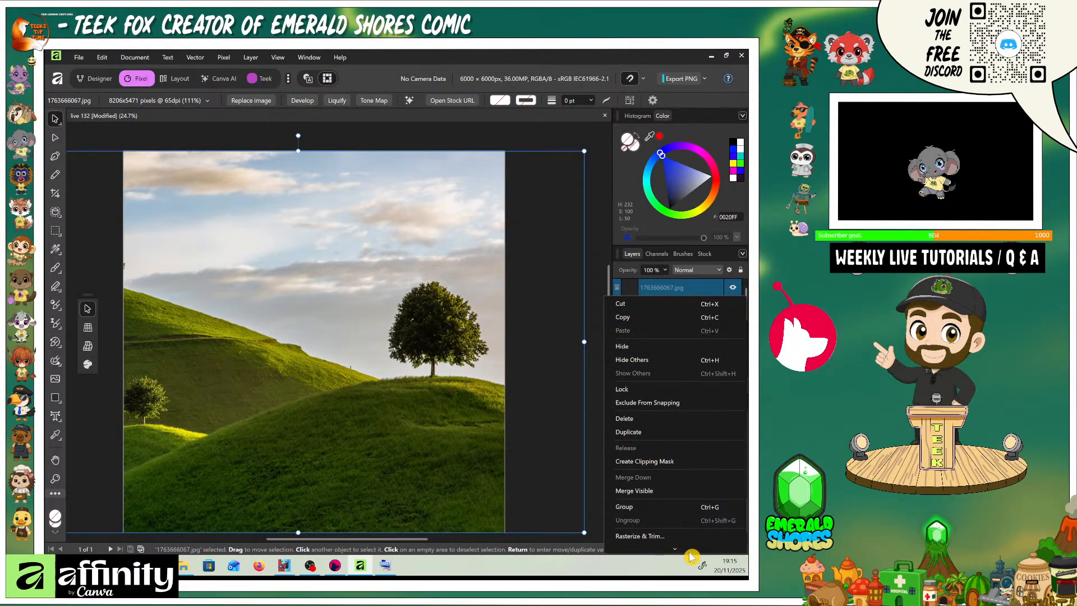
scroll(688, 542, down, 2)
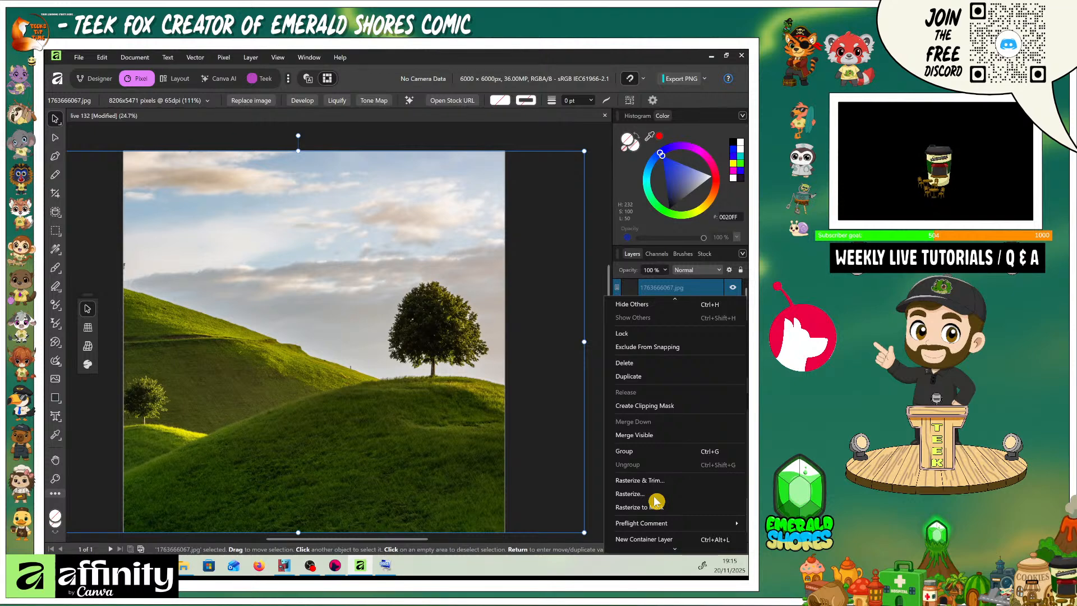
key(Escape)
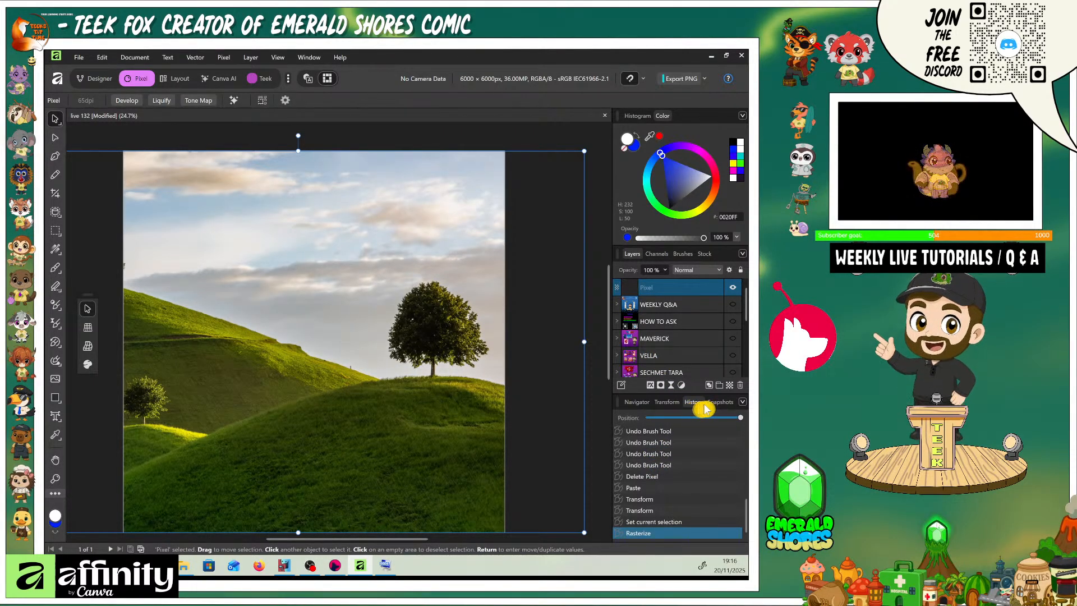
- Add a document snapshot of the unedited photo, replacing the suggested date-and-time name with "default"
click(724, 403)
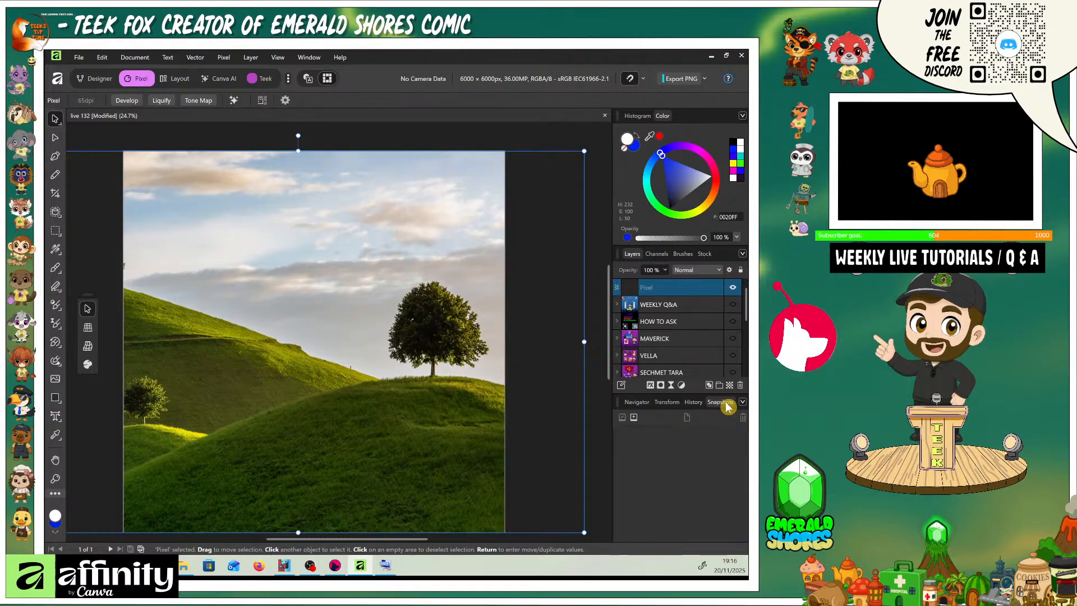
click(634, 421)
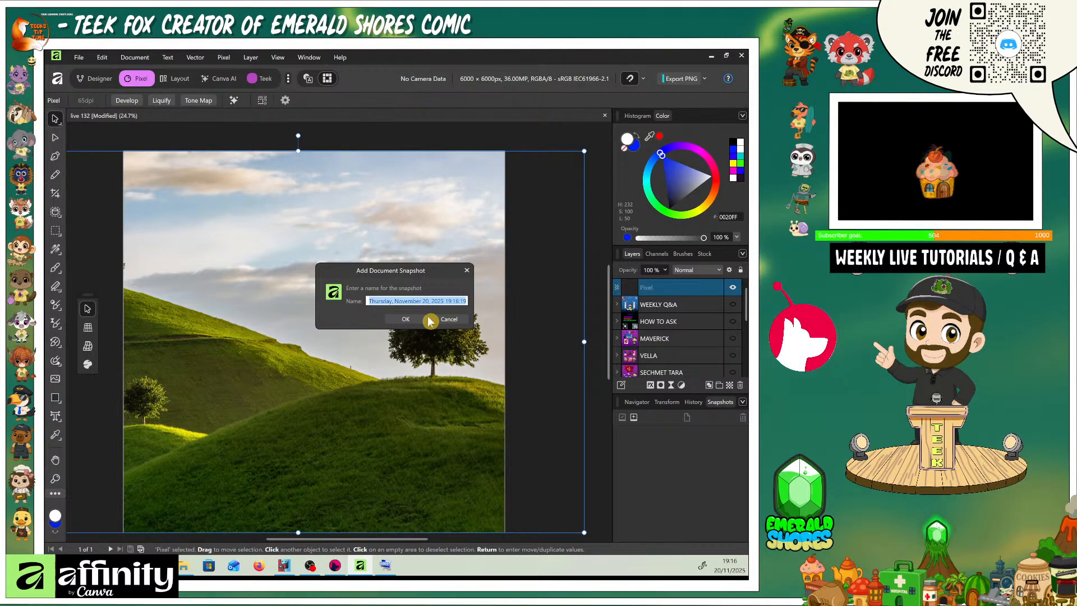
click(385, 565)
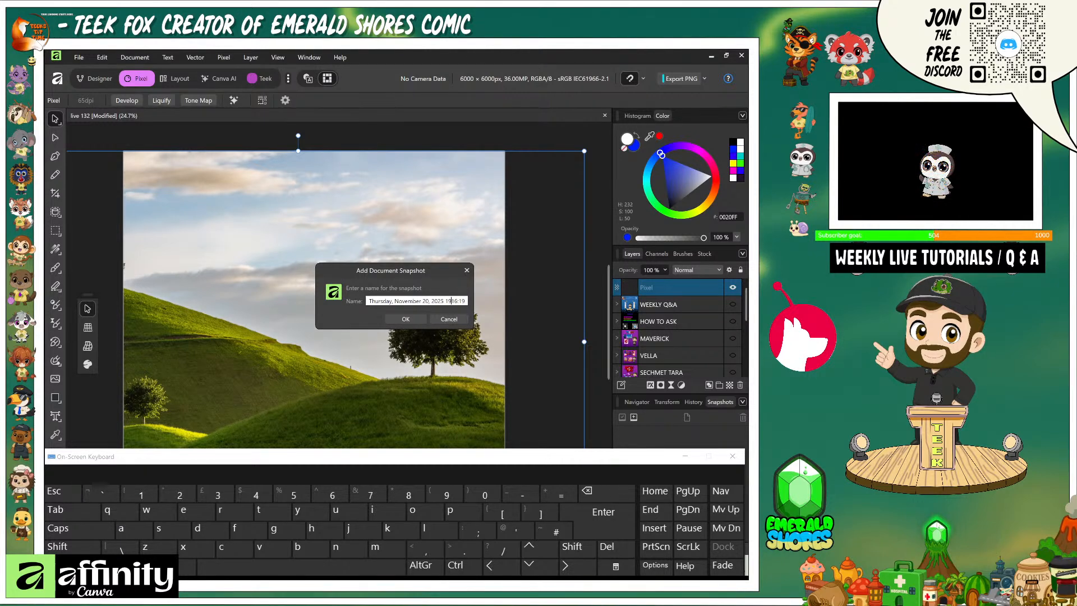
click(617, 494)
click(617, 493)
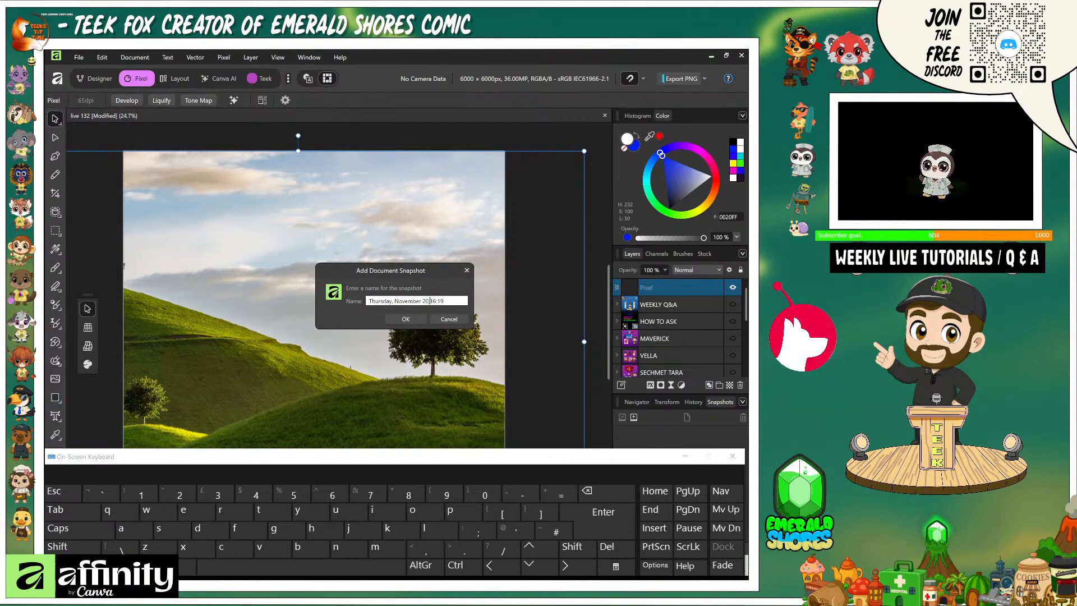
key(BackSpace)
key(BackSpace)
key(BackSpace)
key(BackSpace)
key(BackSpace)
key(BackSpace)
key(BackSpace)
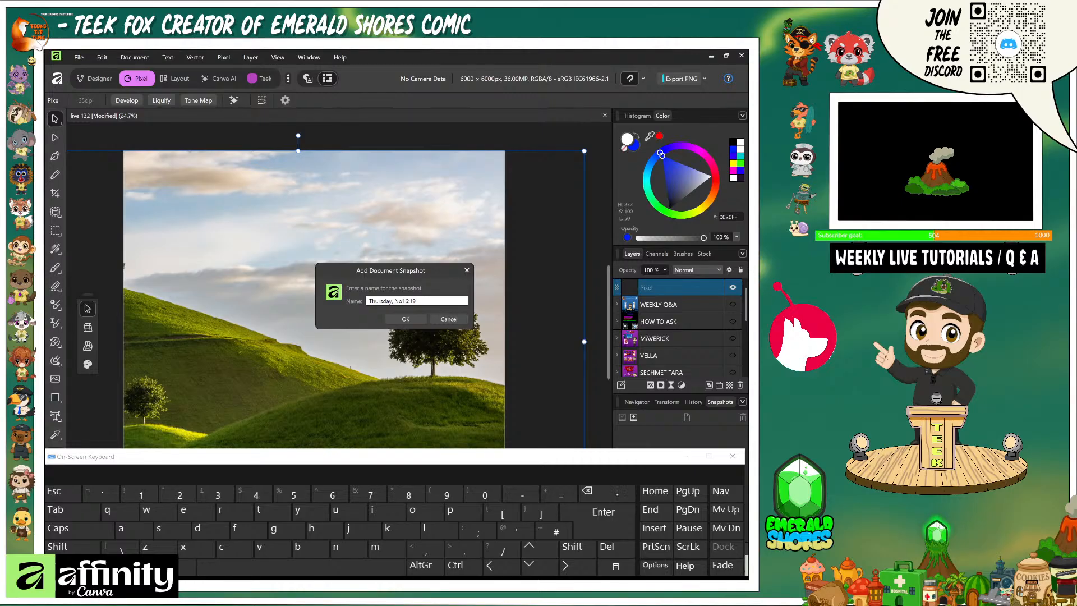
key(BackSpace)
key(BackSpace)
key(BackSpace)
key(BackSpace)
key(BackSpace)
key(BackSpace)
key(BackSpace)
key(BackSpace)
key(BackSpace)
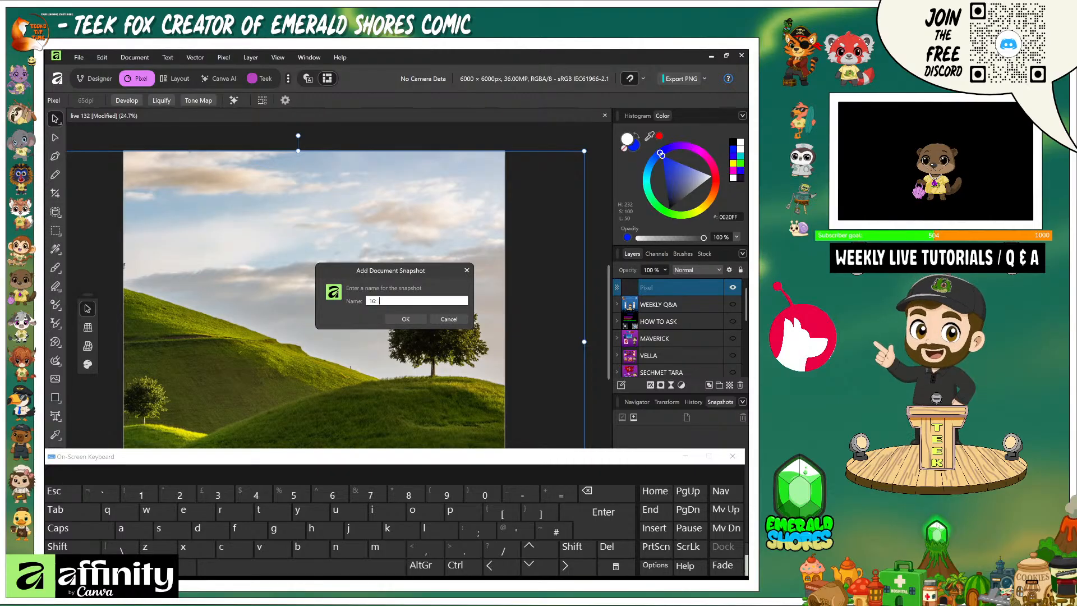
key(BackSpace)
key(BackSpace)
key(BackSpace)
key(BackSpace)
key(BackSpace)
key(BackSpace)
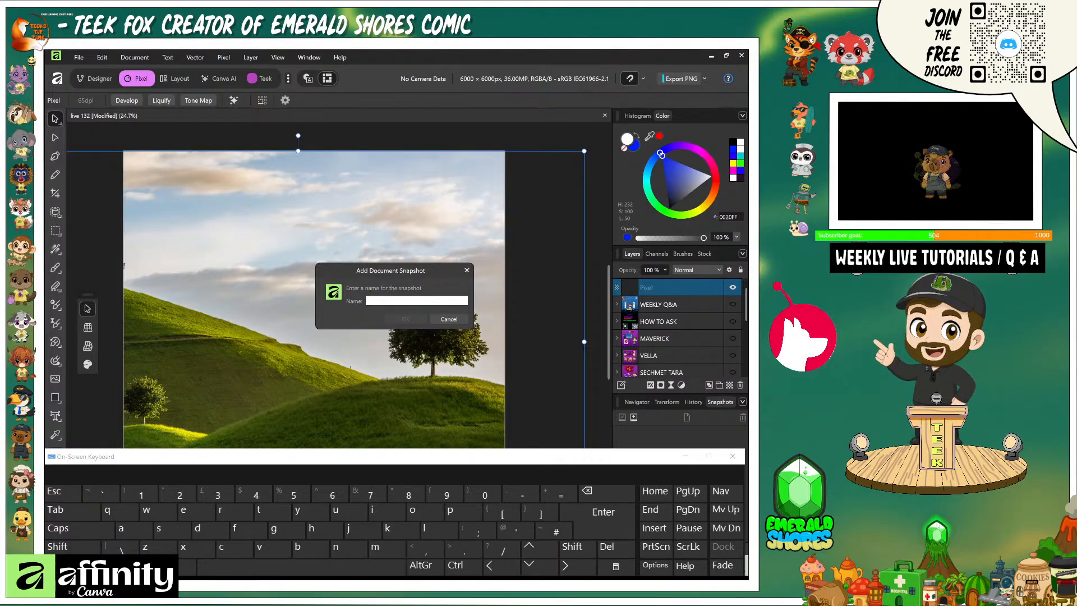
text(d)
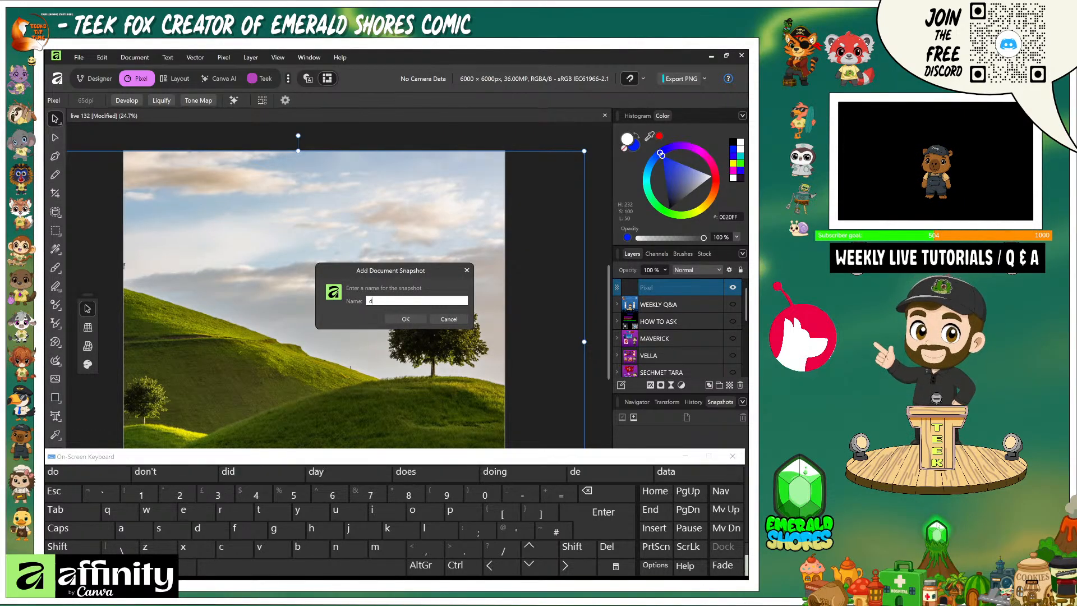
text(efa)
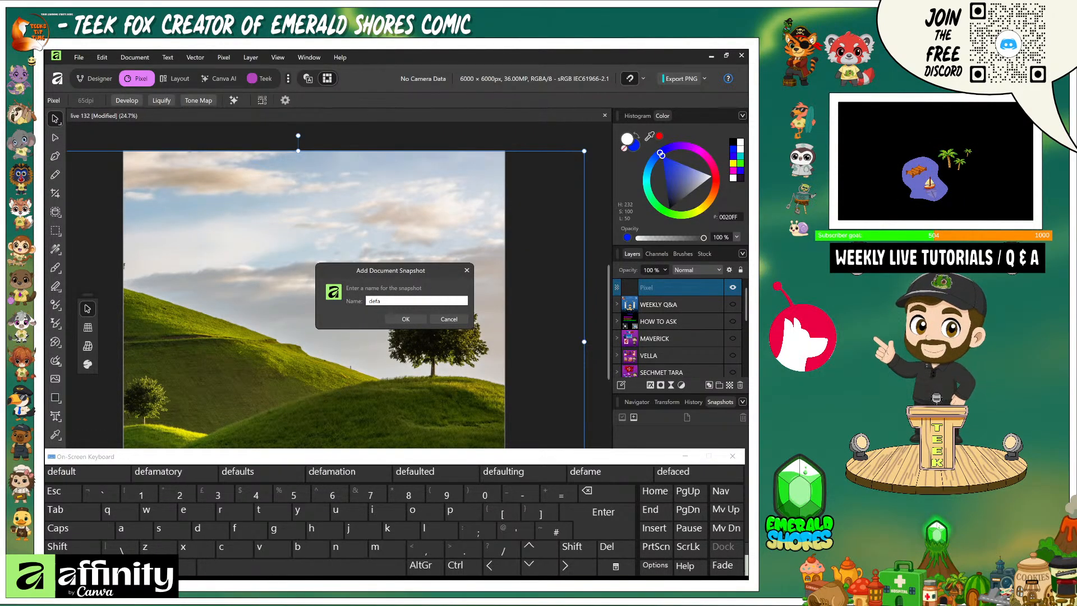
text(u)
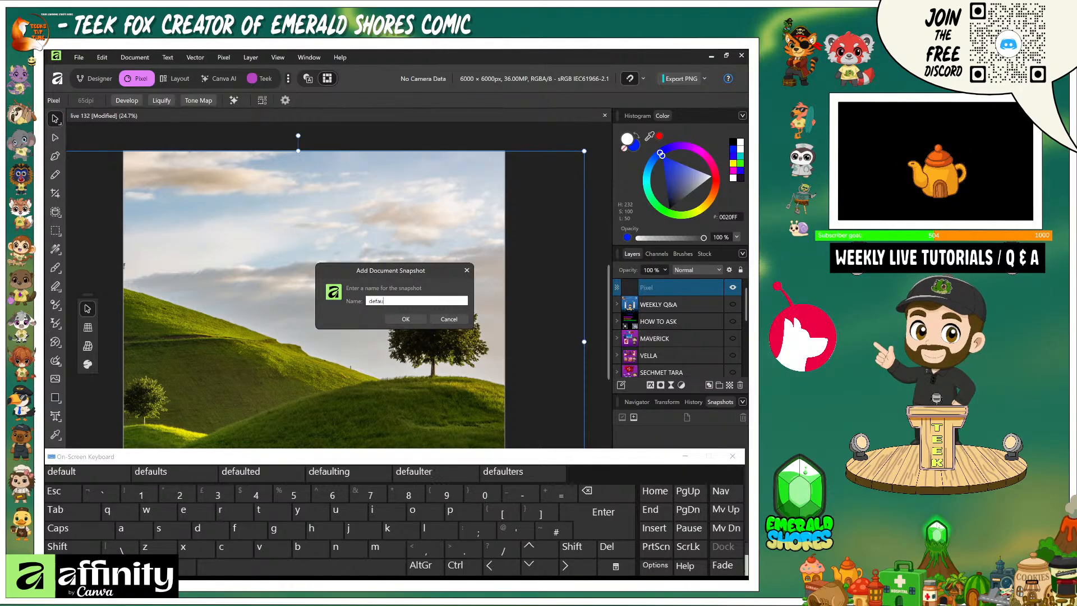
text(lt)
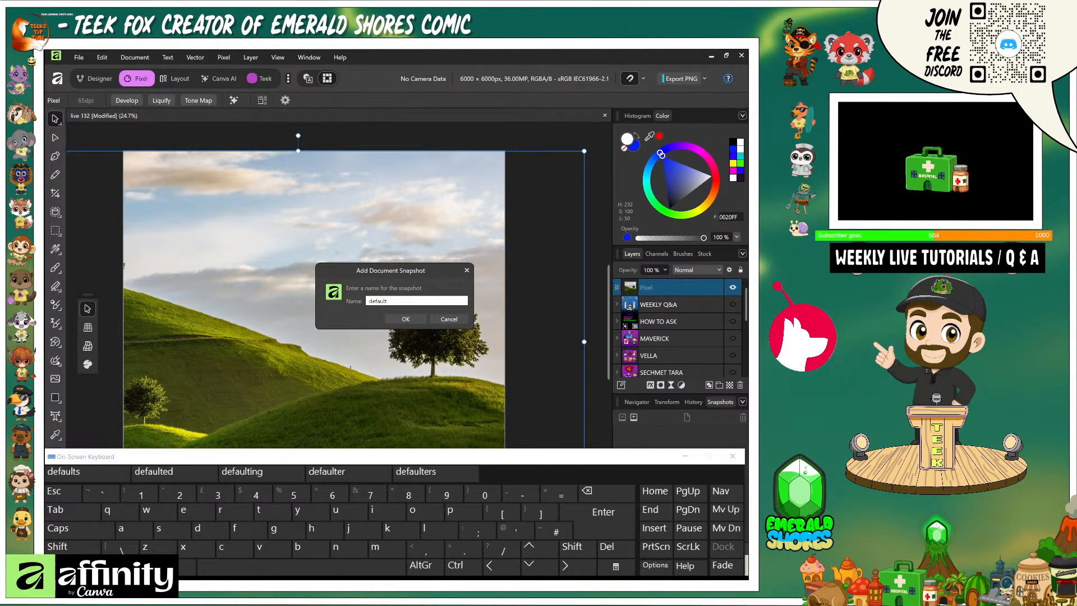
key(Return)
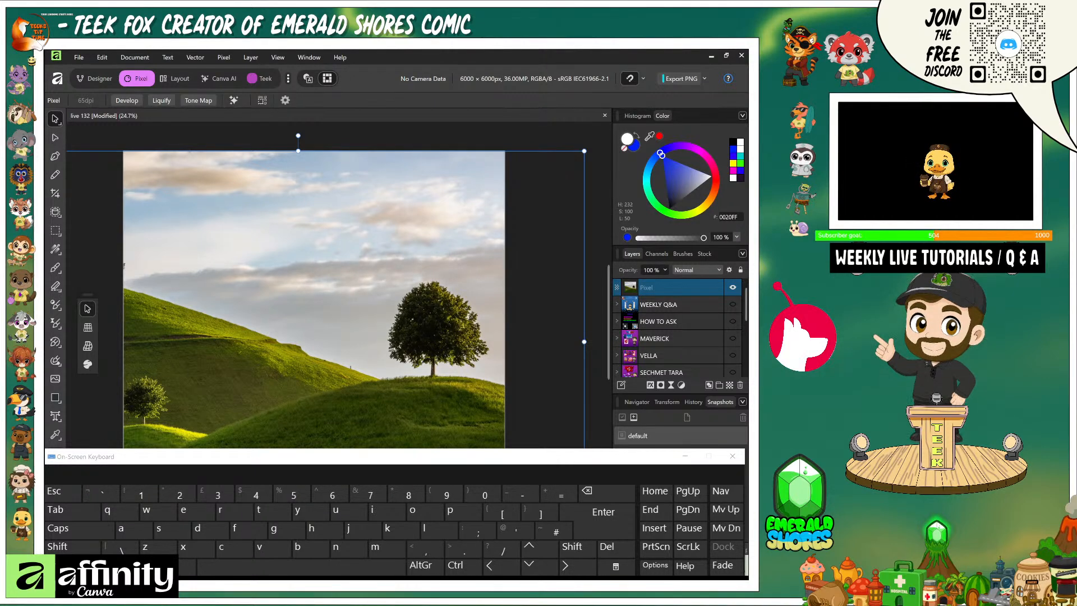
click(685, 456)
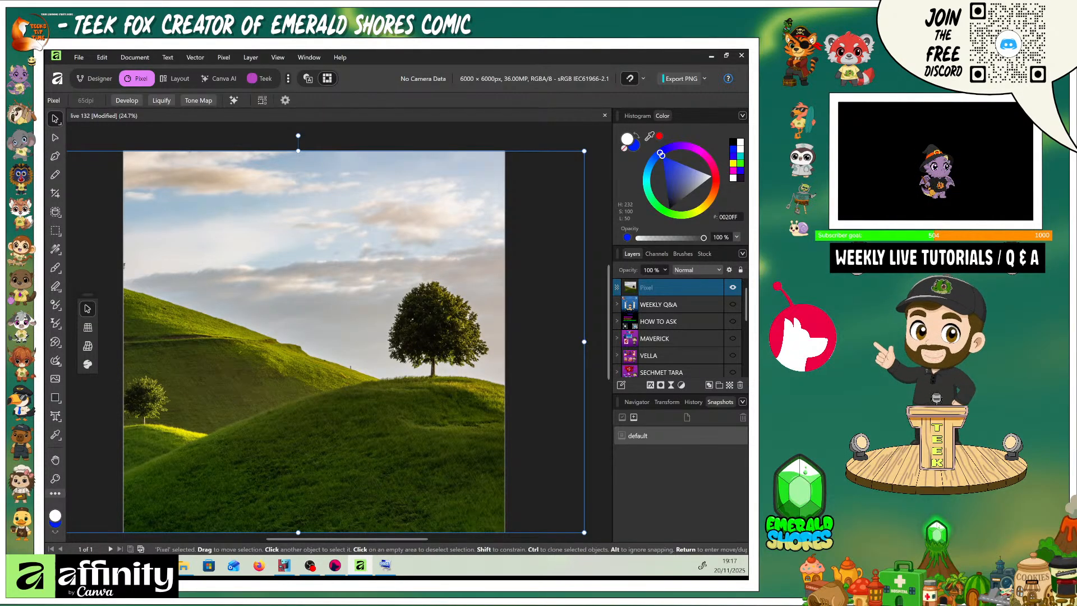
- Add a Black & White adjustment above the photo, keeping all colour values at 100%
click(681, 385)
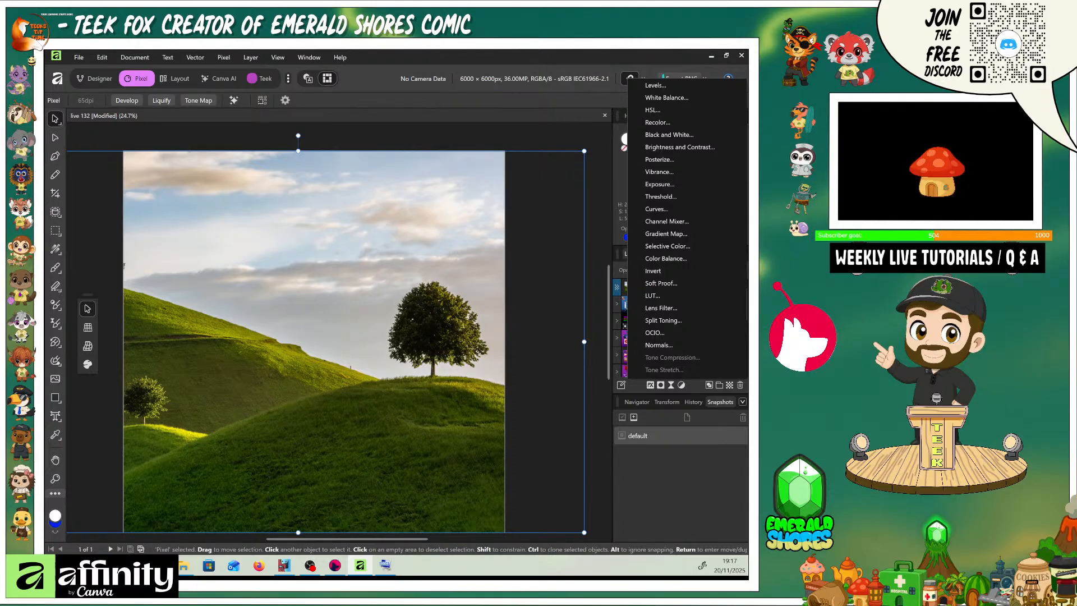
click(690, 135)
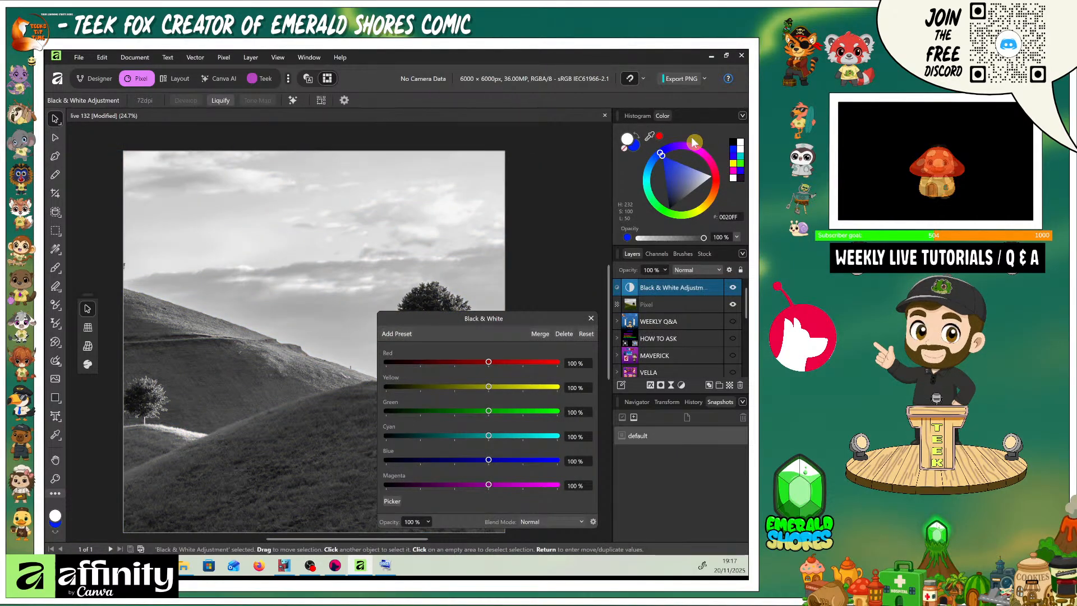
click(591, 318)
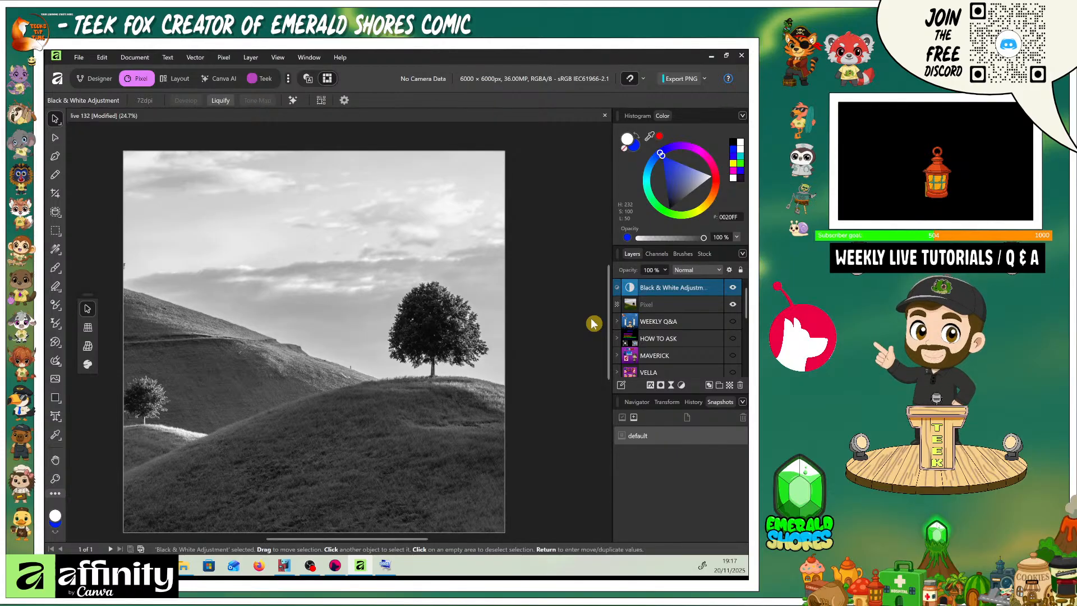
- Add a document snapshot of the monochrome photo, replacing the suggested date-and-time name with "black and white"
click(634, 418)
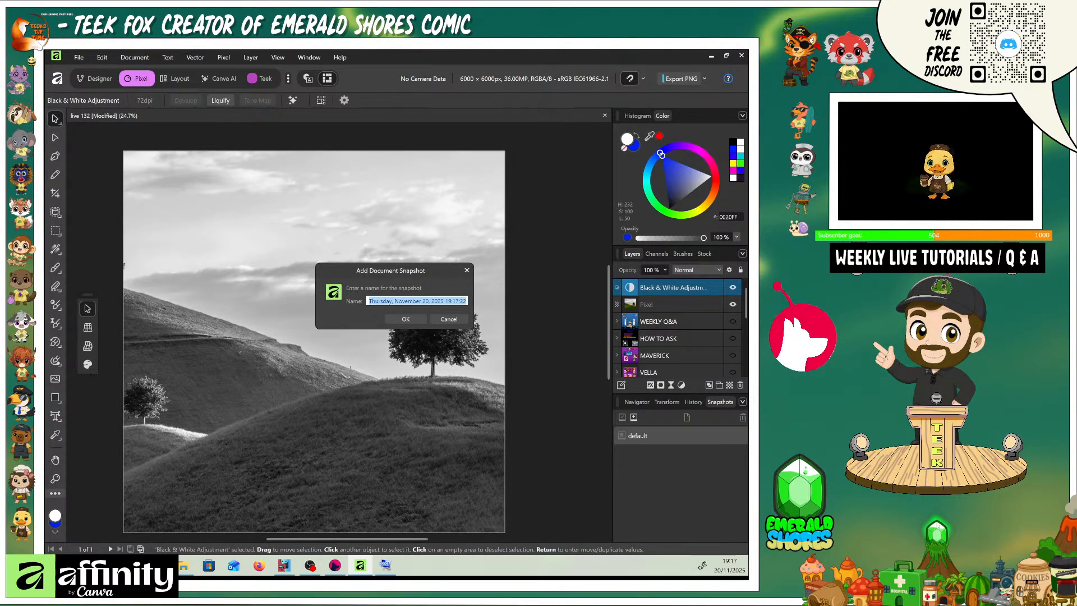
click(385, 566)
click(456, 302)
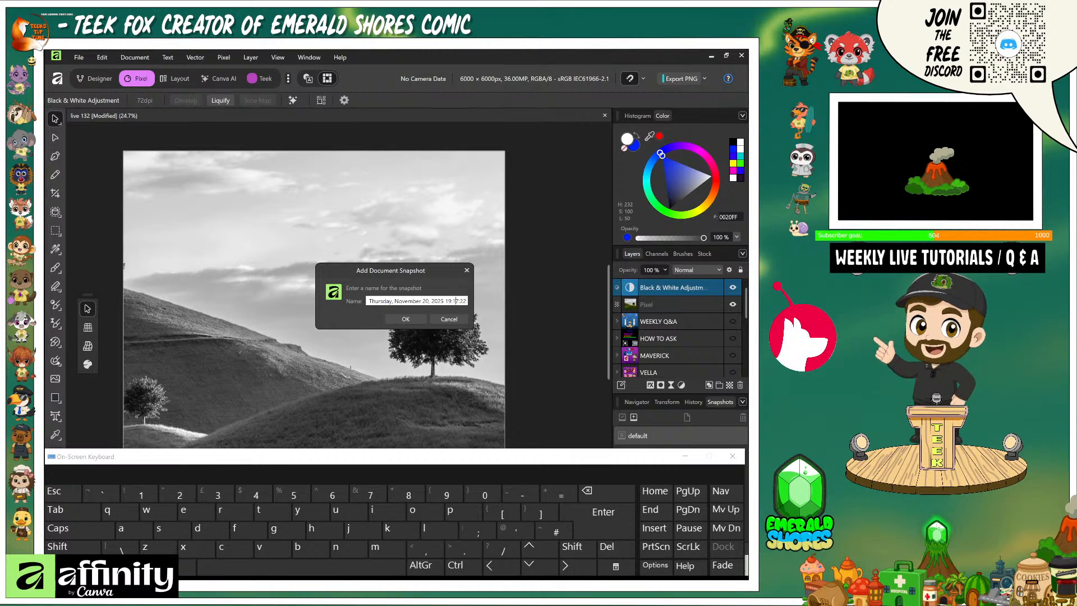
click(606, 492)
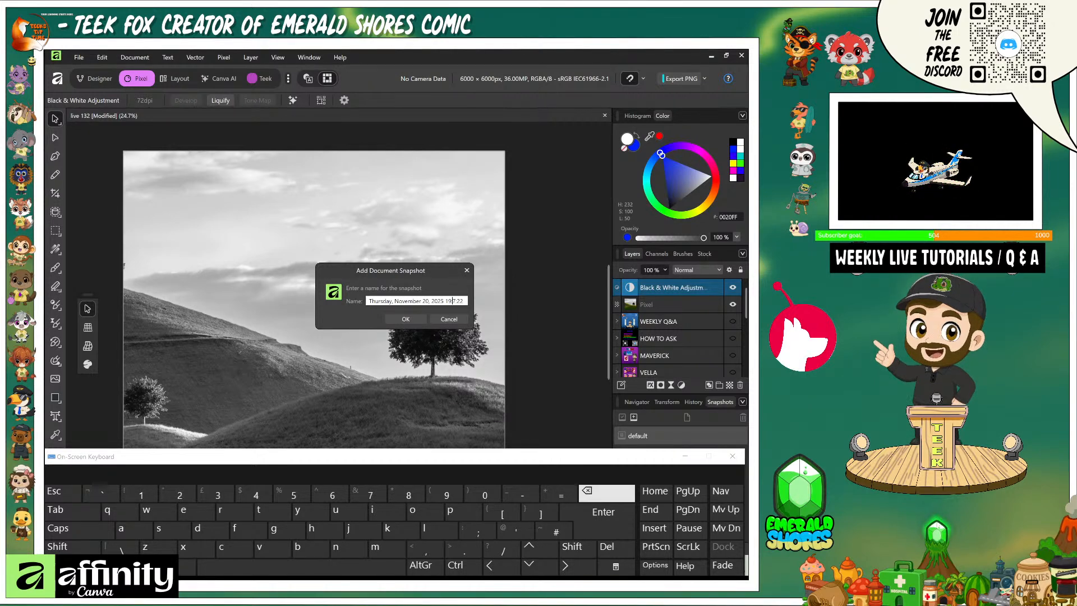
key(BackSpace)
key(BackSpace)
key(BackSpace)
key(BackSpace)
key(BackSpace)
key(BackSpace)
key(BackSpace)
key(BackSpace)
key(BackSpace)
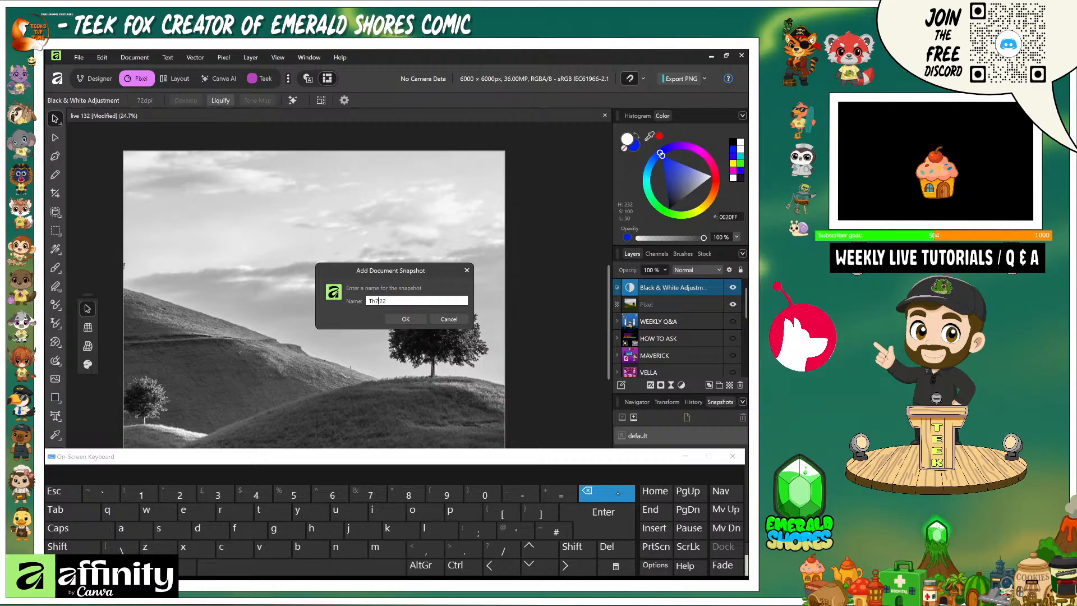
key(BackSpace)
key(BackSpace)
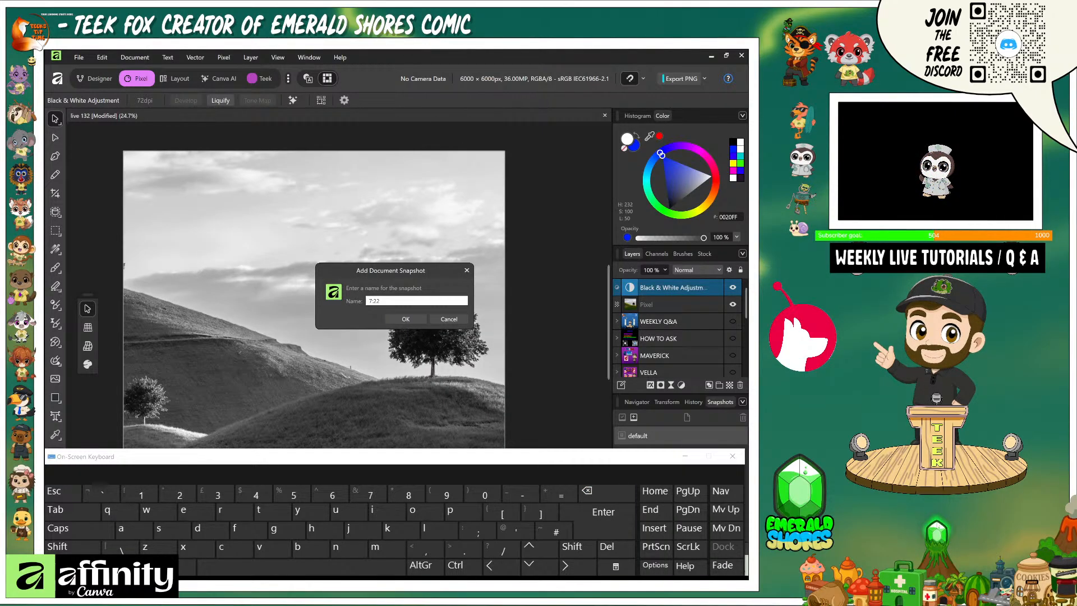
key(BackSpace)
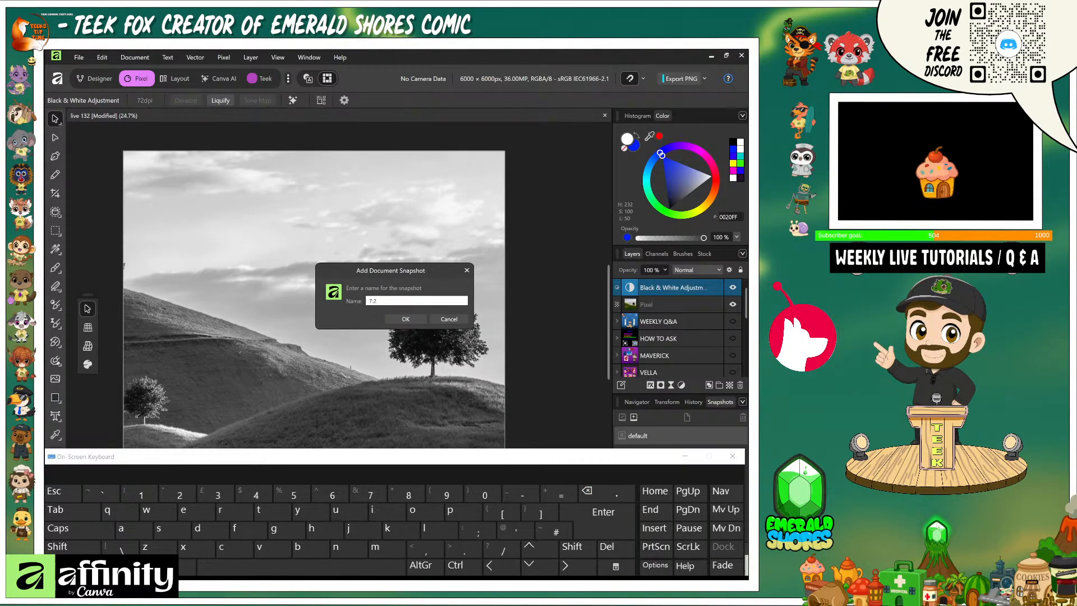
key(BackSpace)
key(BackSpace)
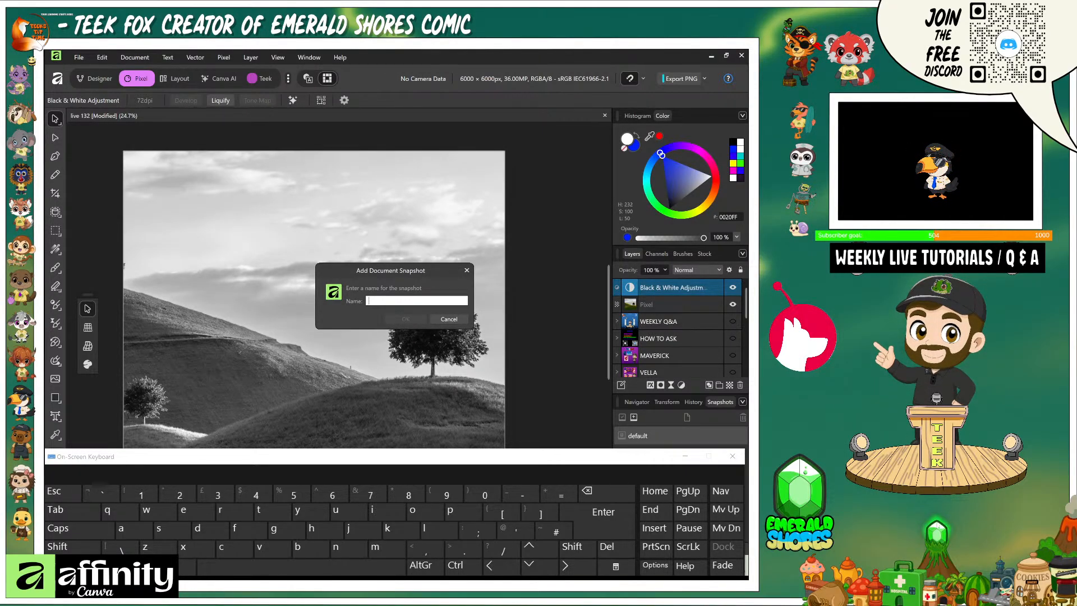
text(b)
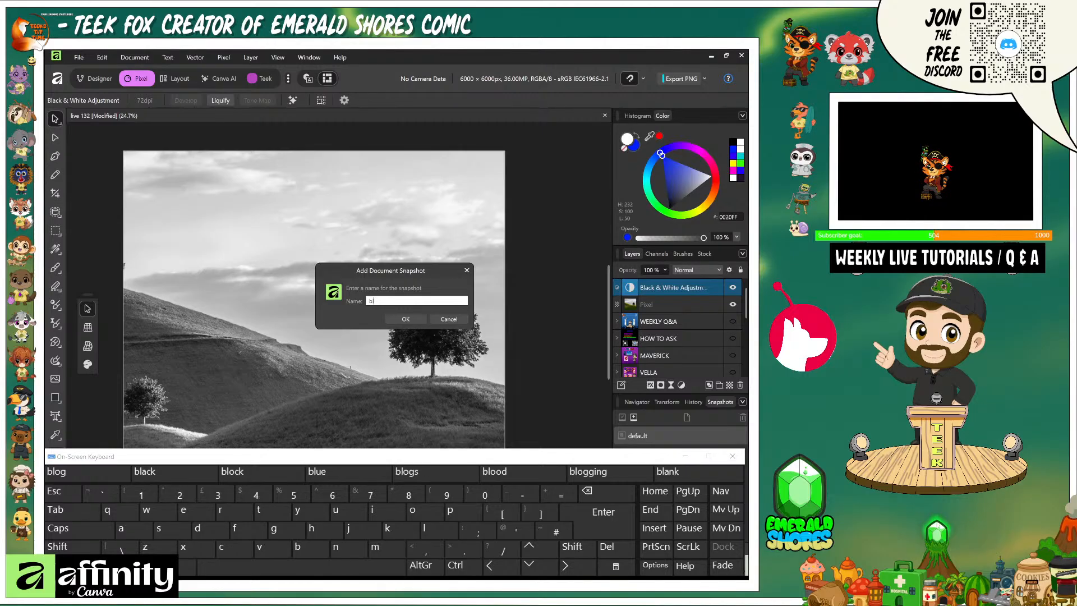
text(lack)
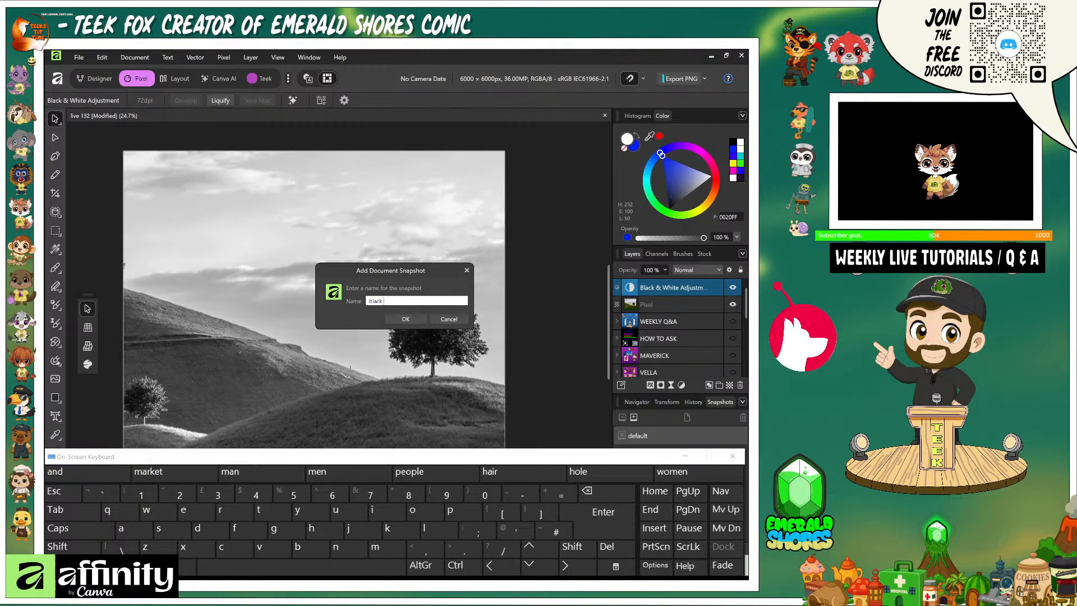
text( a)
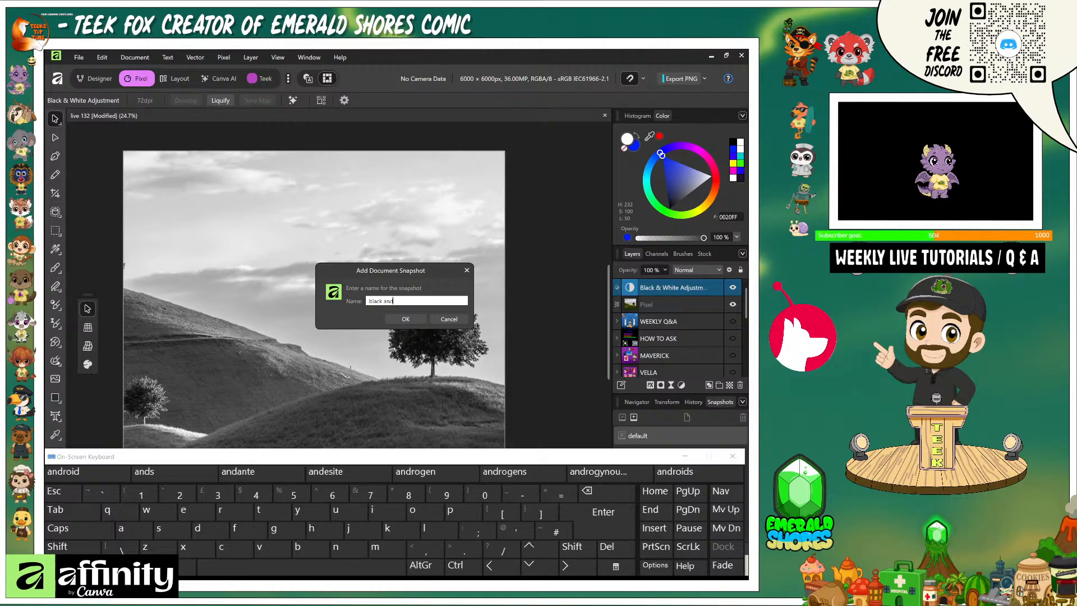
text(nd )
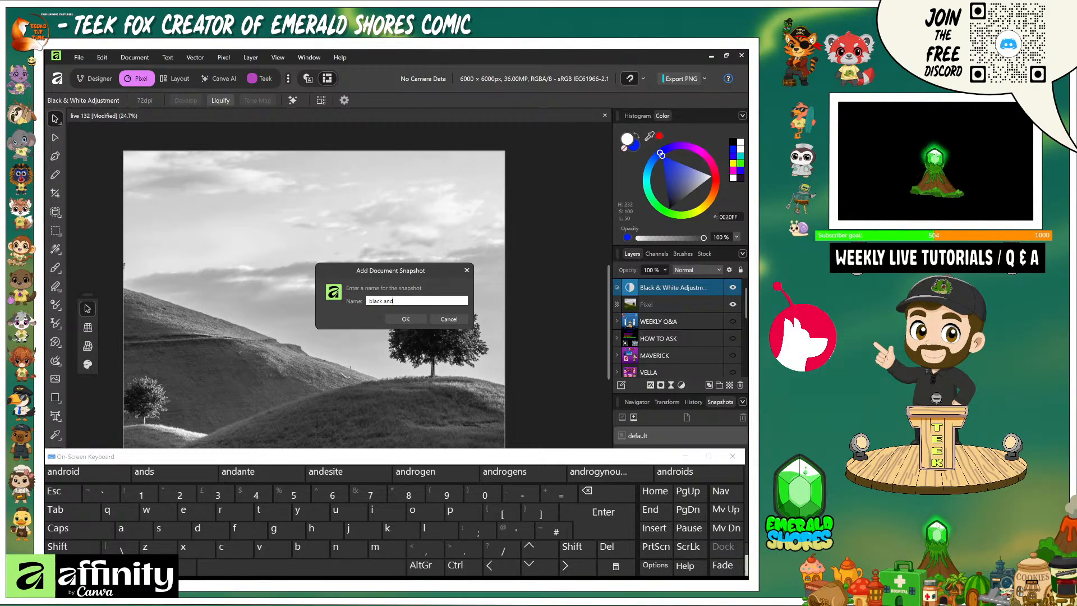
text(whi)
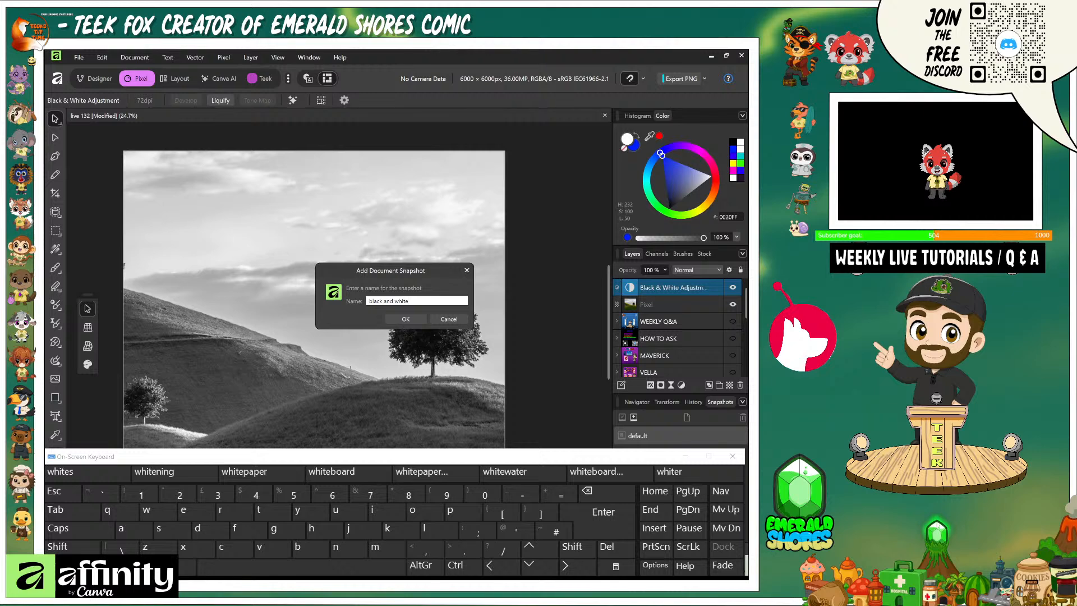
text(te)
key(Return)
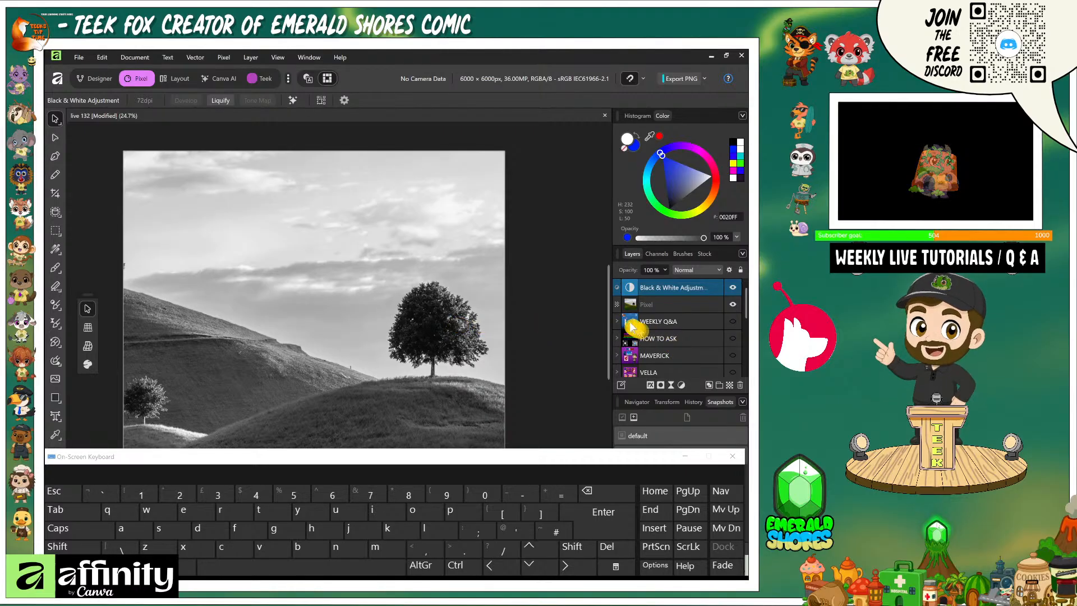
- Delete the Black & White adjustment above the photo and put the on-screen keyboard away
right_click(631, 290)
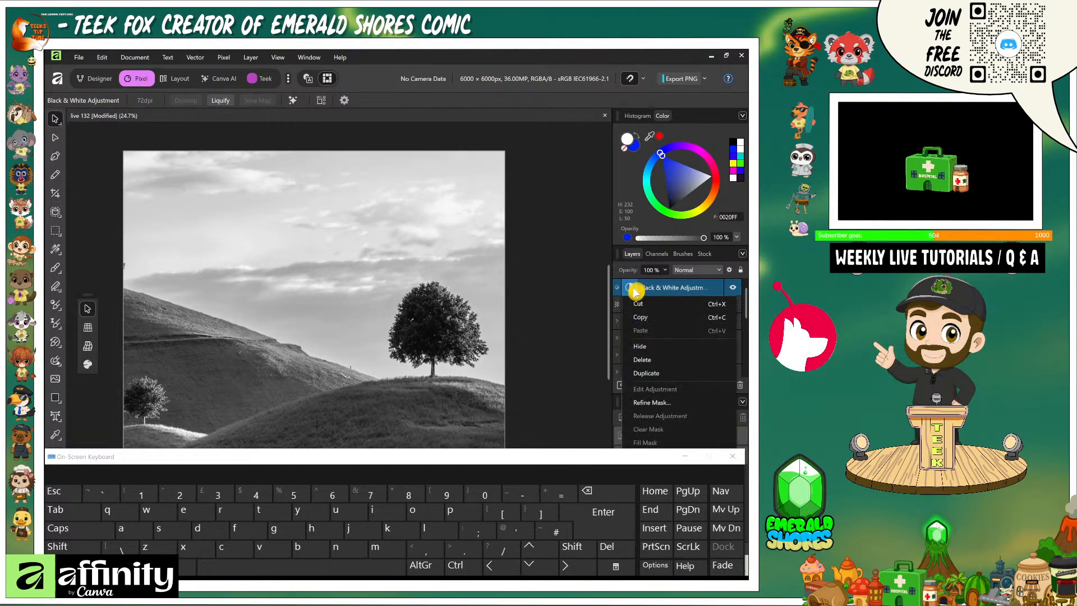
click(642, 359)
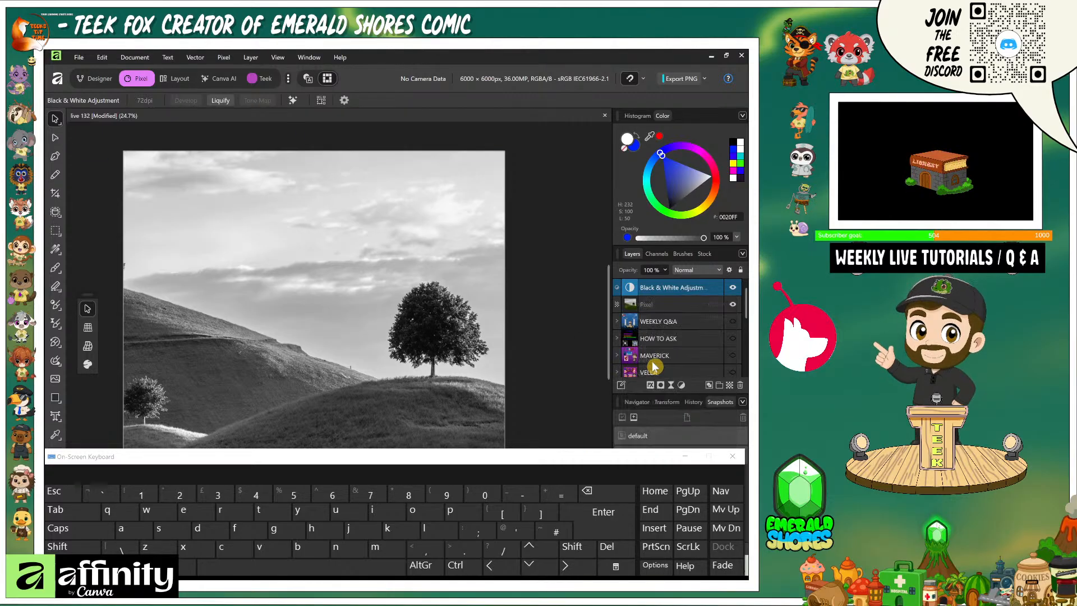
click(685, 457)
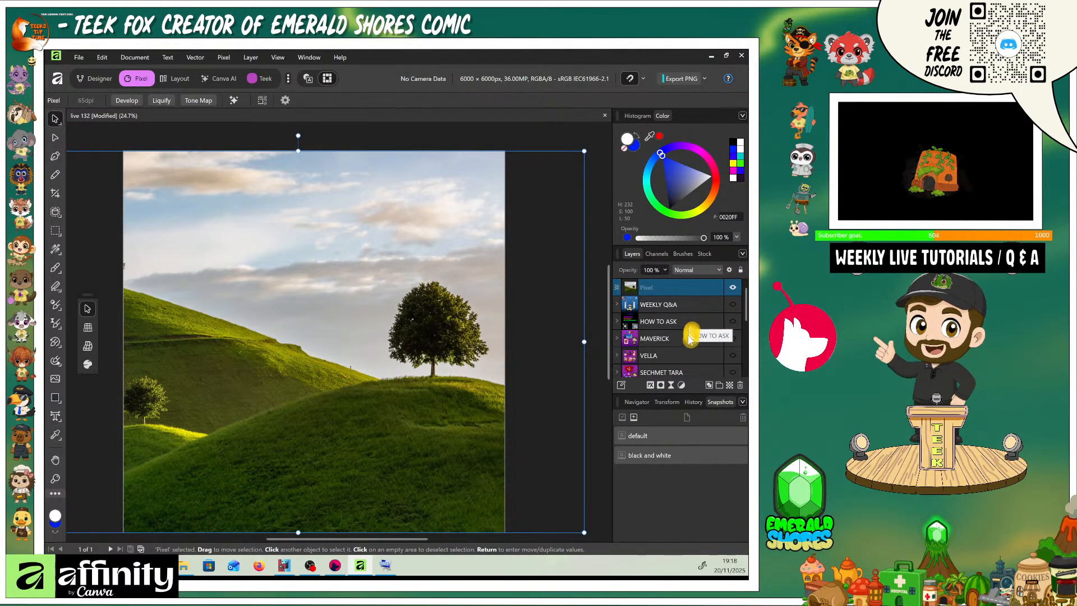
- Apply a live Ripple filter to the photo layer, keeping its intensity at 50
click(672, 386)
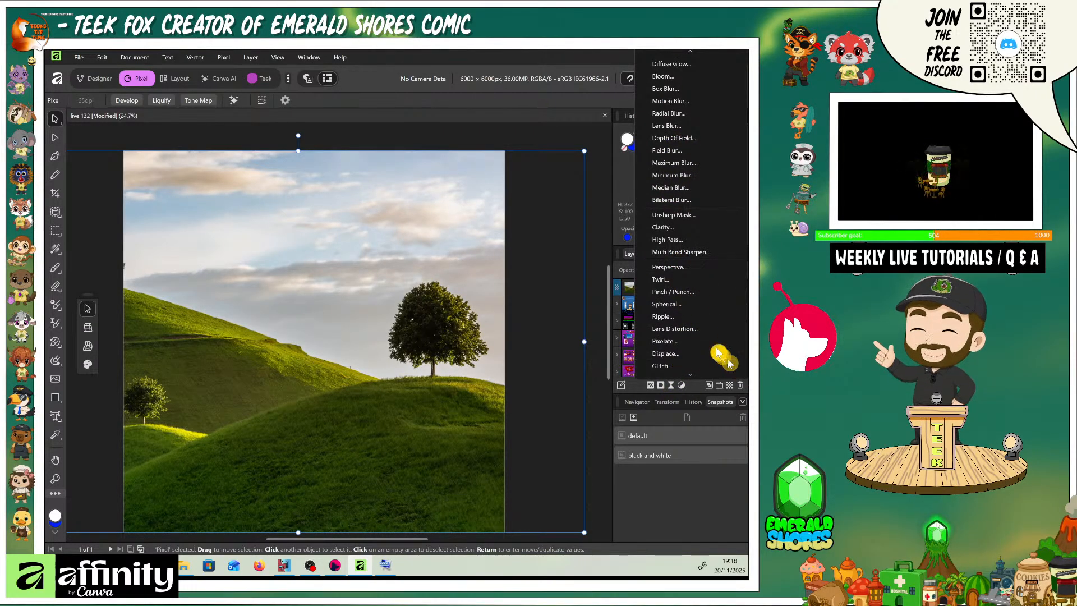
click(695, 318)
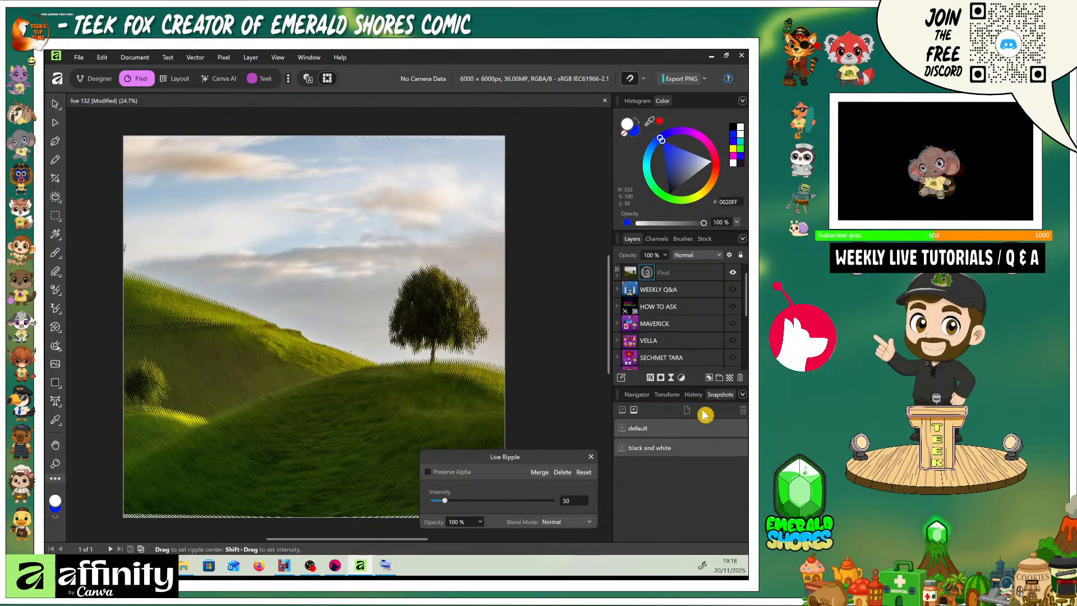
click(588, 460)
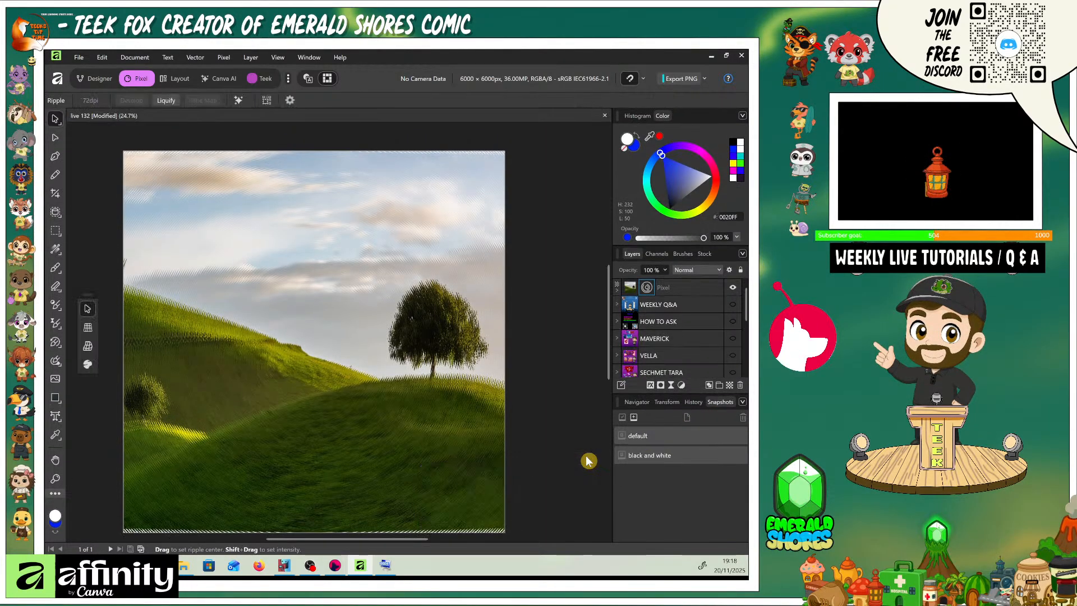
- Add a document snapshot of the rippled photo, replacing the suggested date-and-time name with "ripple"
click(634, 421)
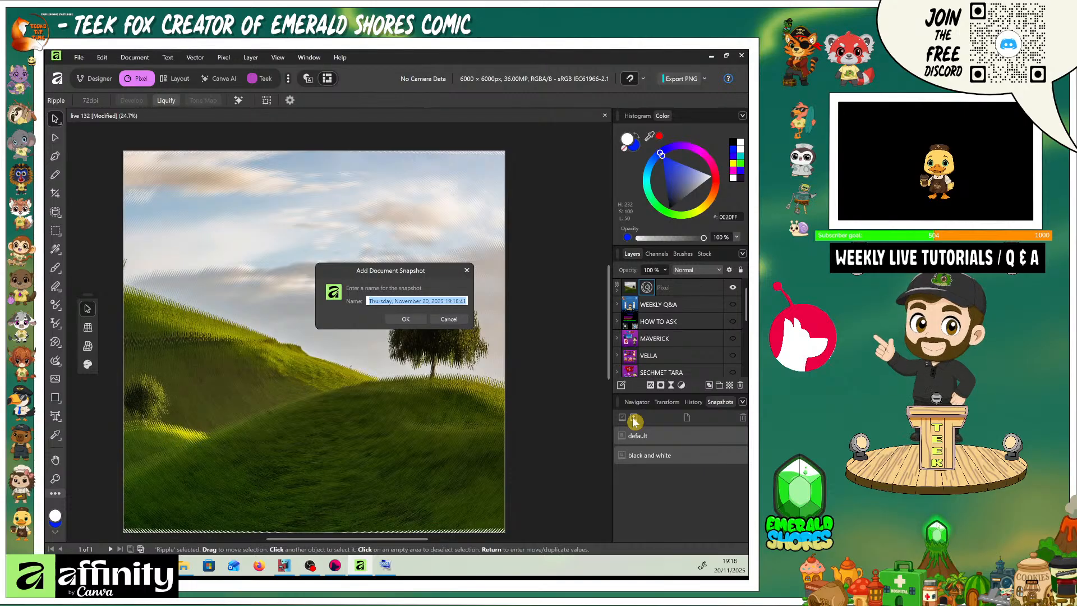
key(BackSpace)
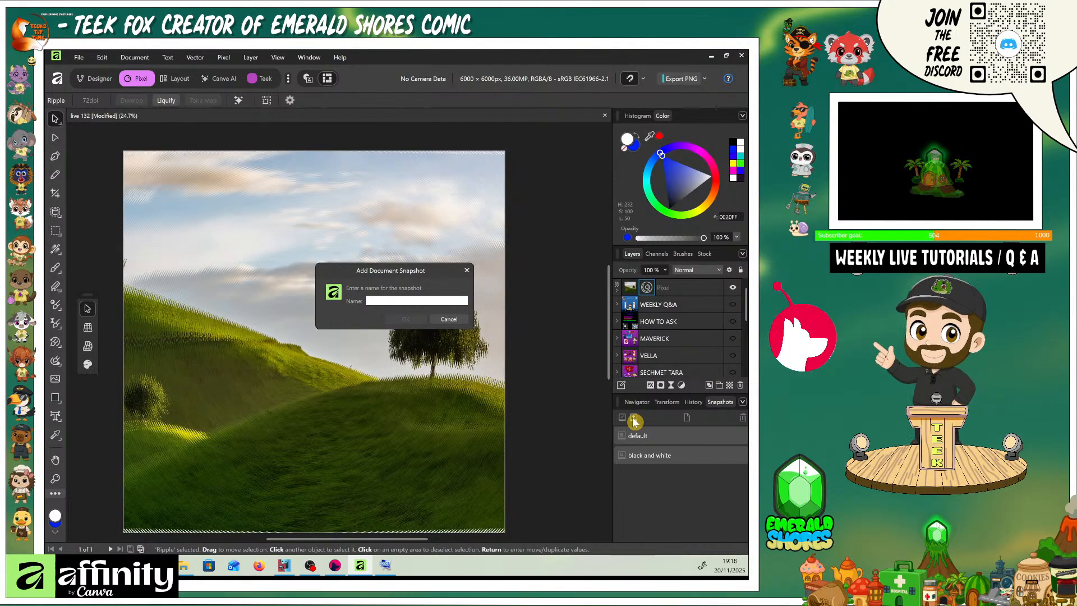
text(ripple)
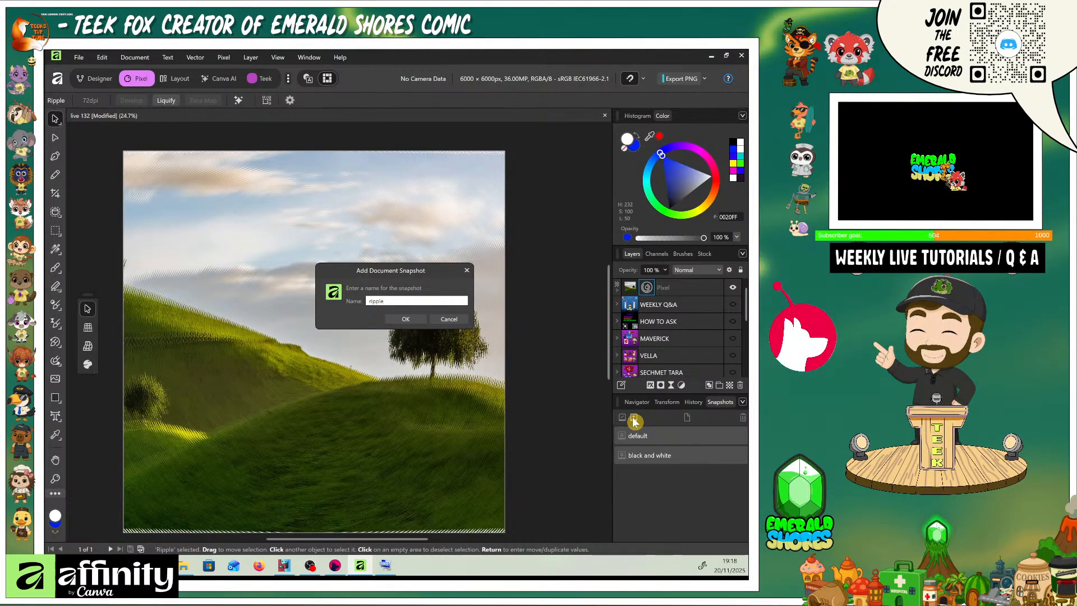
key(Return)
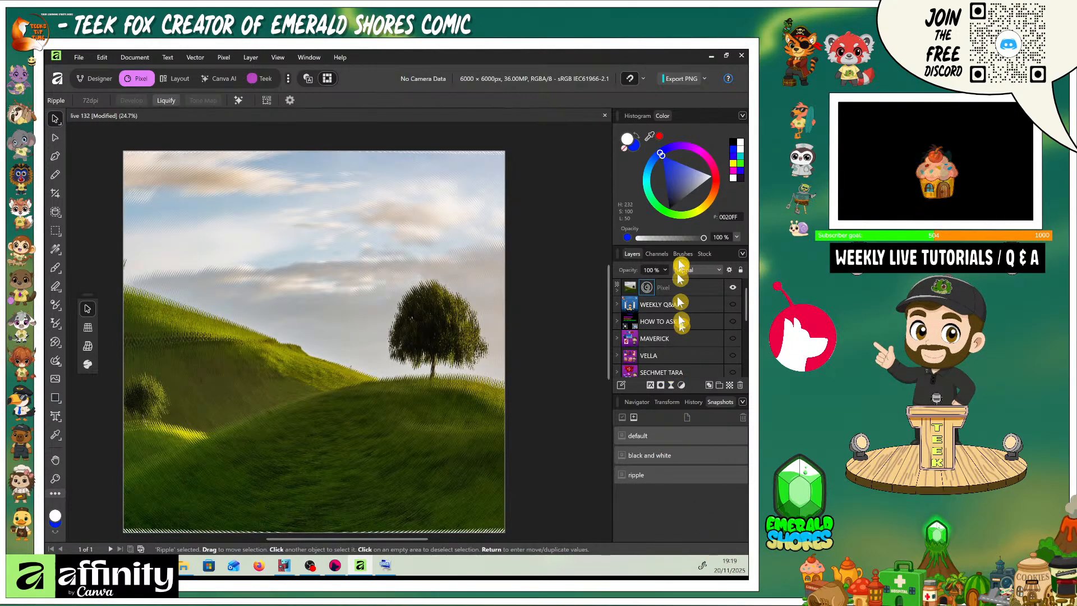
- Replace the live Ripple filter with an HSL adjustment above the photo, using a hue shift of about 117.8°
right_click(652, 287)
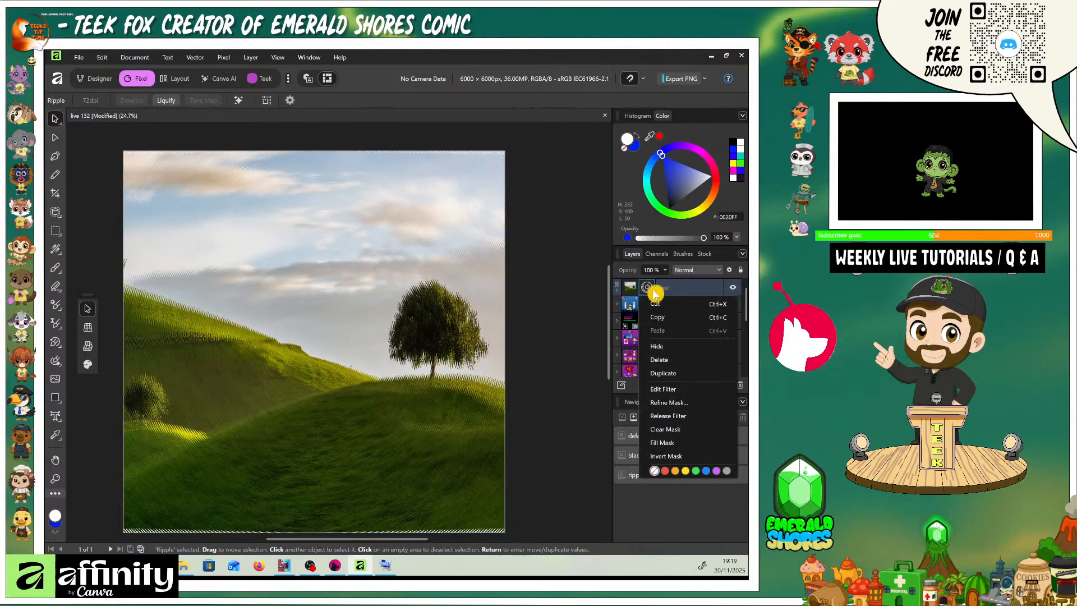
click(679, 360)
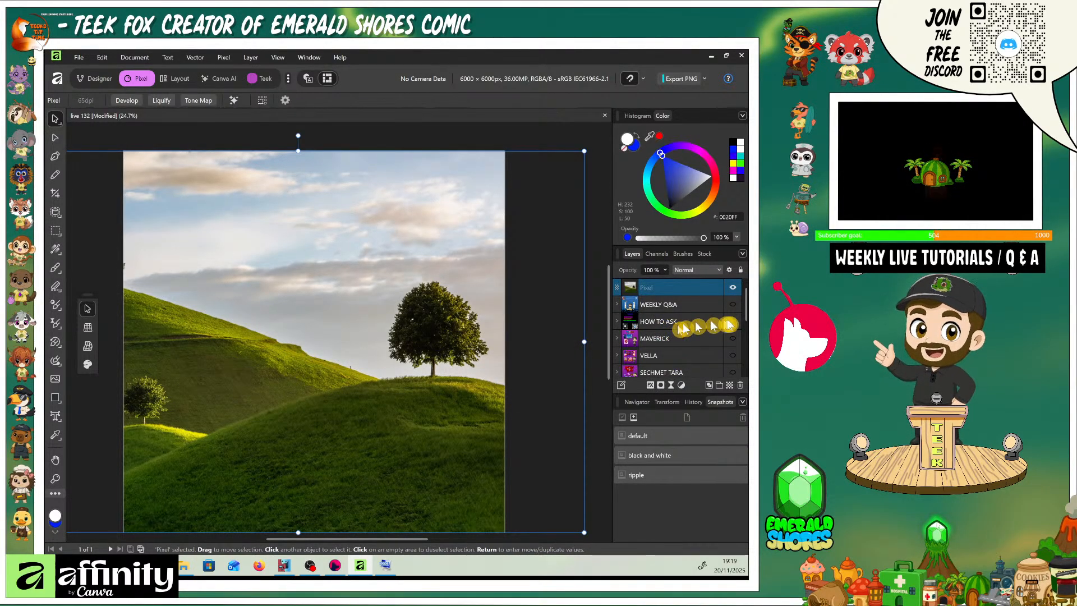
click(682, 386)
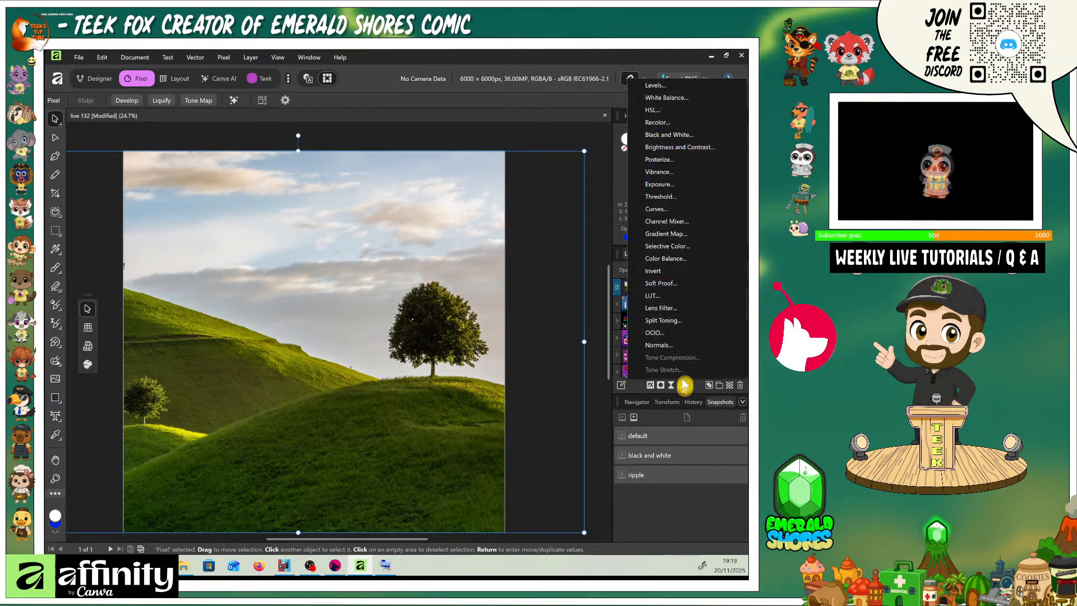
click(692, 121)
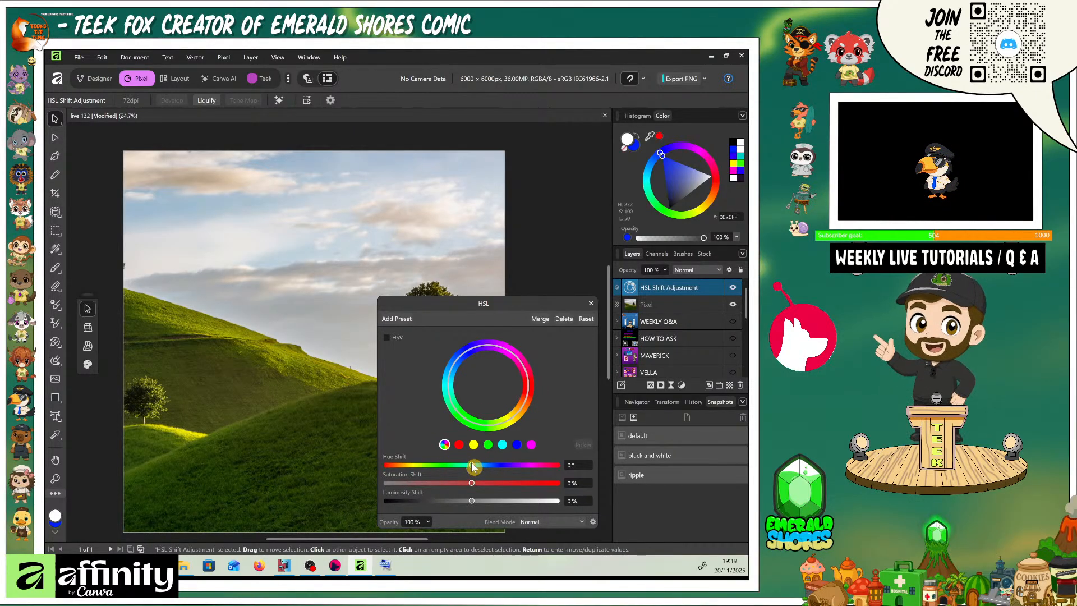
drag(471, 465, 527, 483)
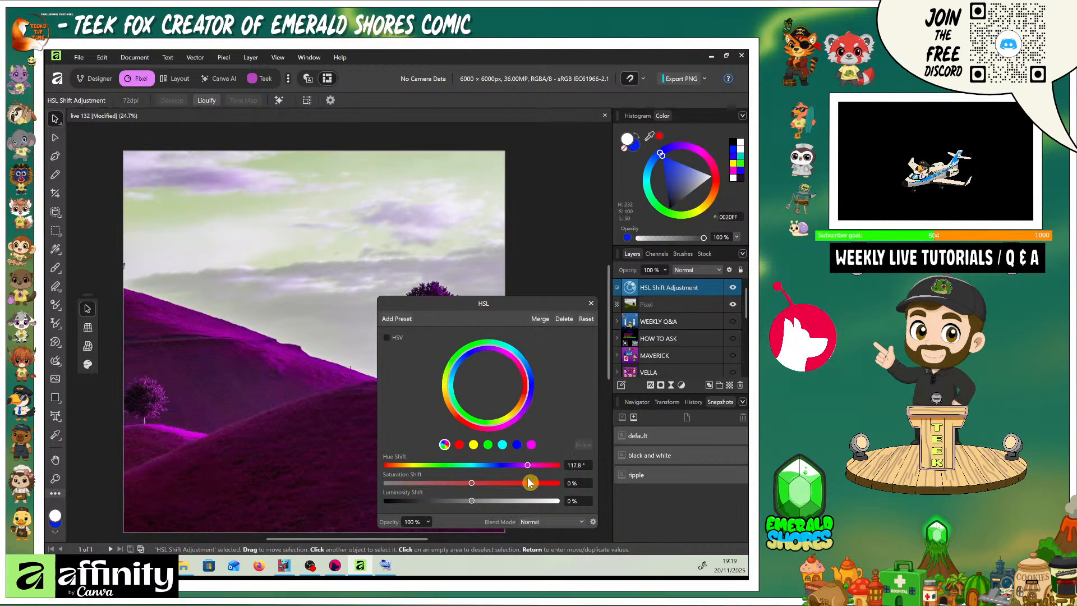
click(590, 303)
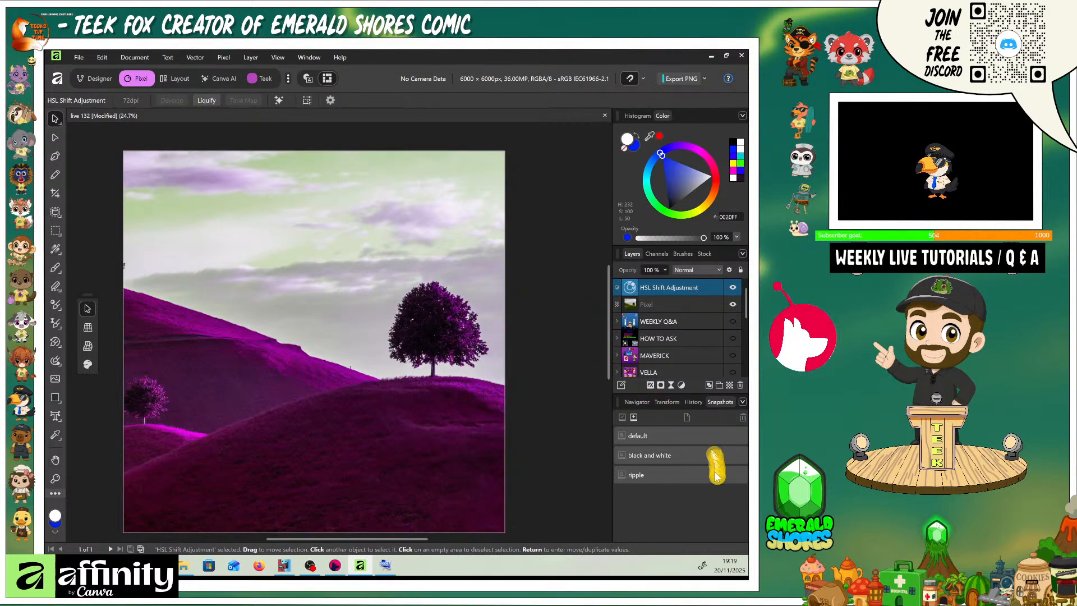
- Add a document snapshot of the hue-shifted photo, replacing the suggested date-and-time name with "purple"
click(634, 418)
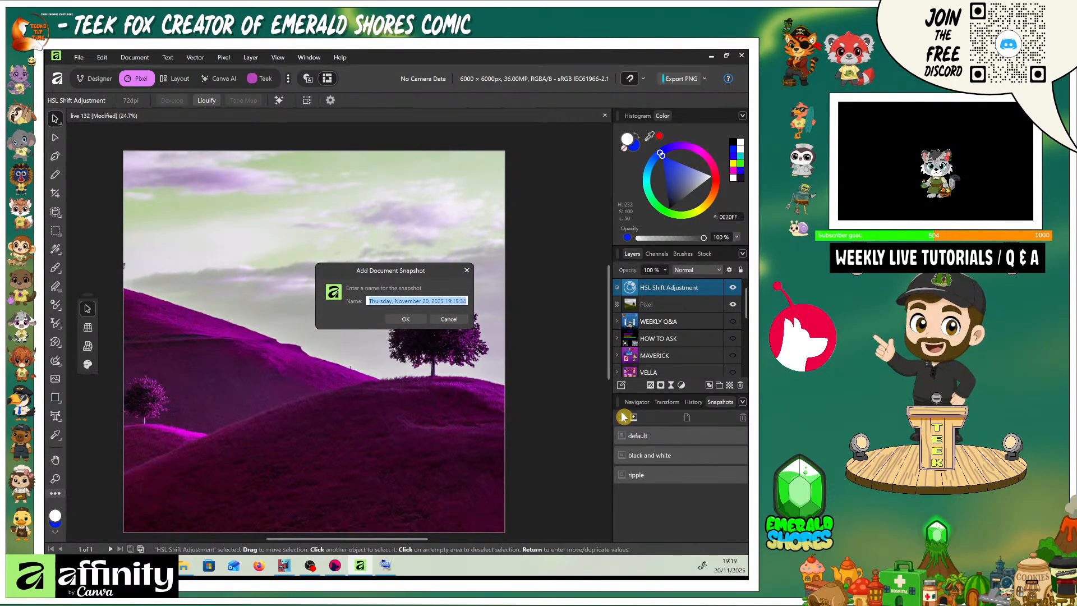
key(BackSpace)
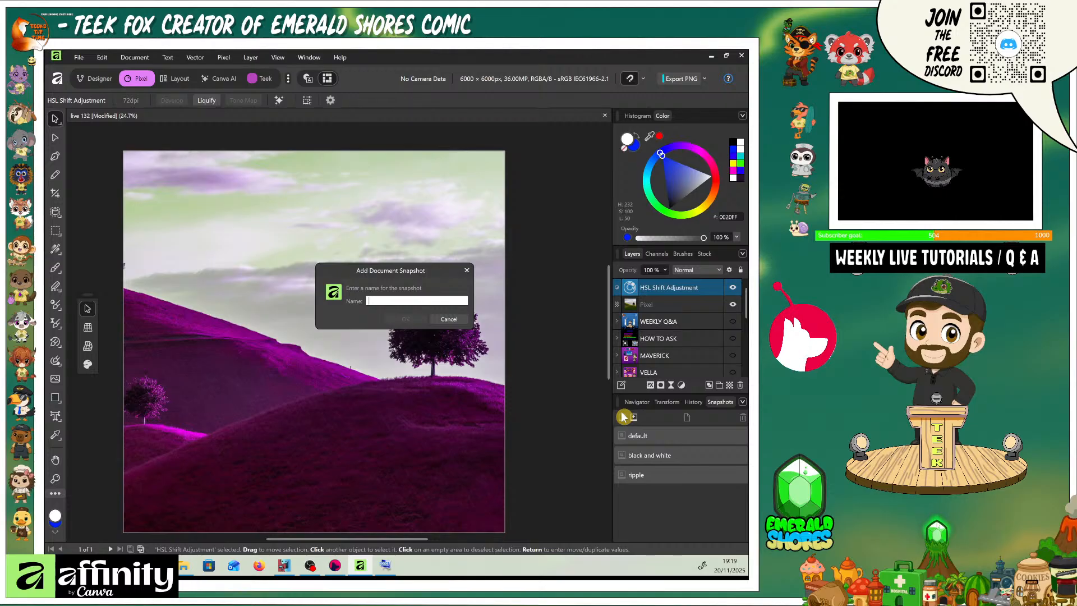
text(pur)
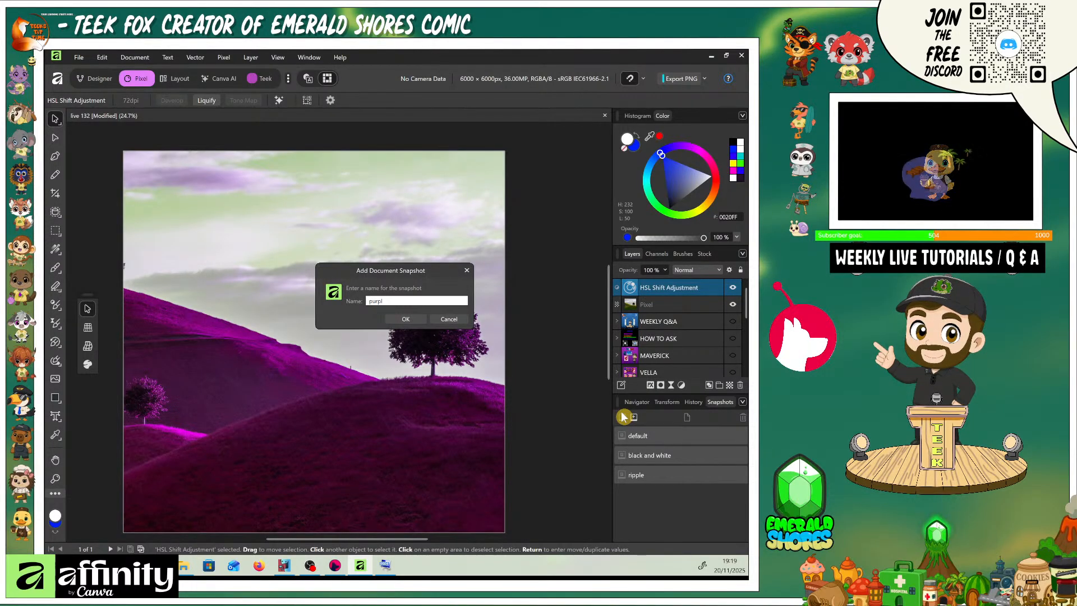
text(p)
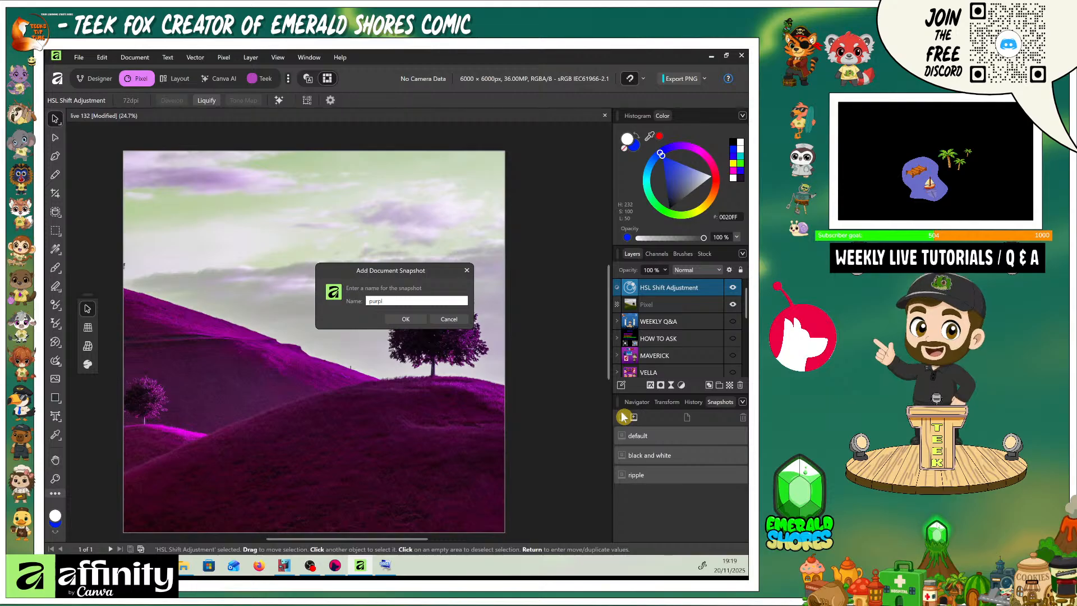
text(l)
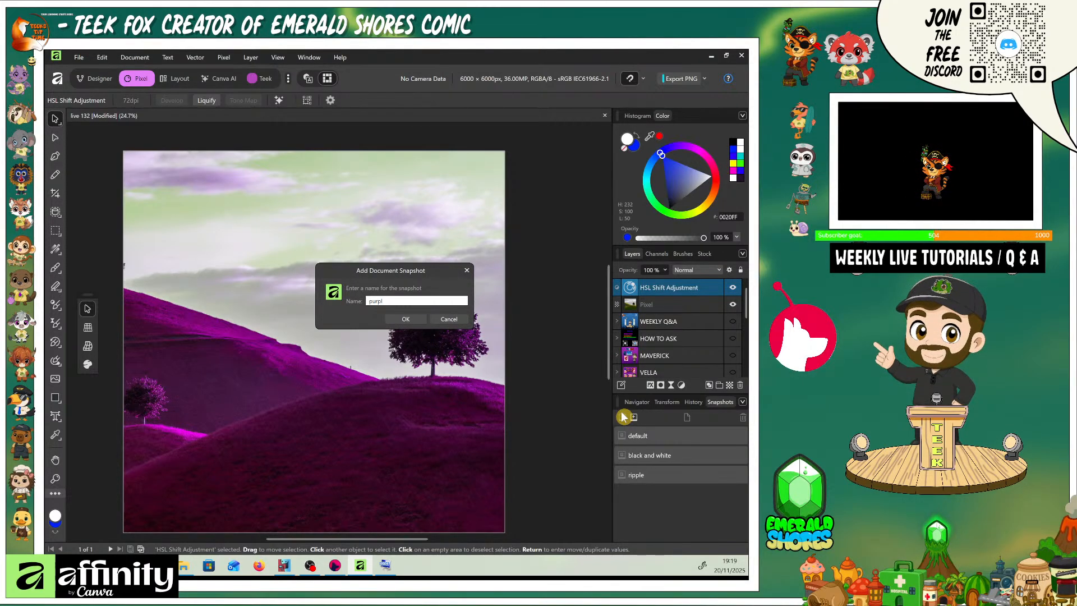
key(Return)
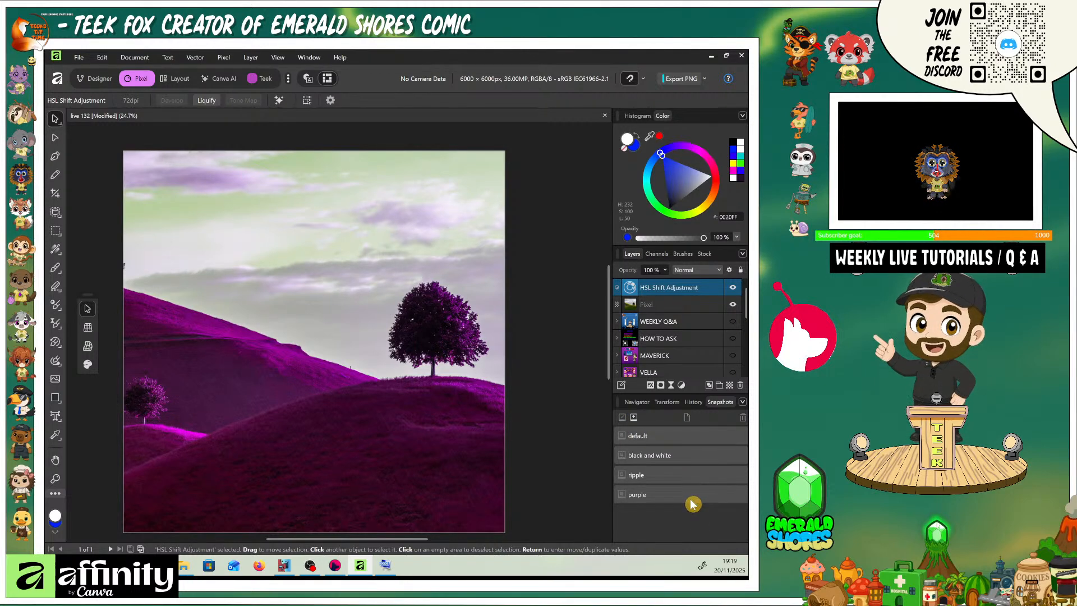
- Delete the HSL Shift adjustment above the landscape photo
right_click(632, 293)
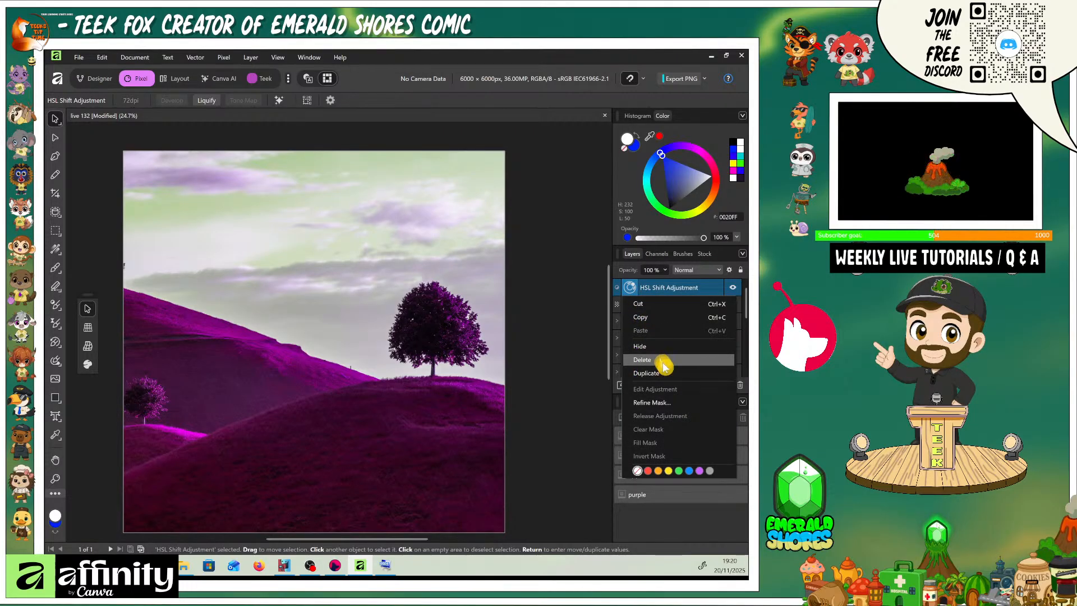
click(642, 360)
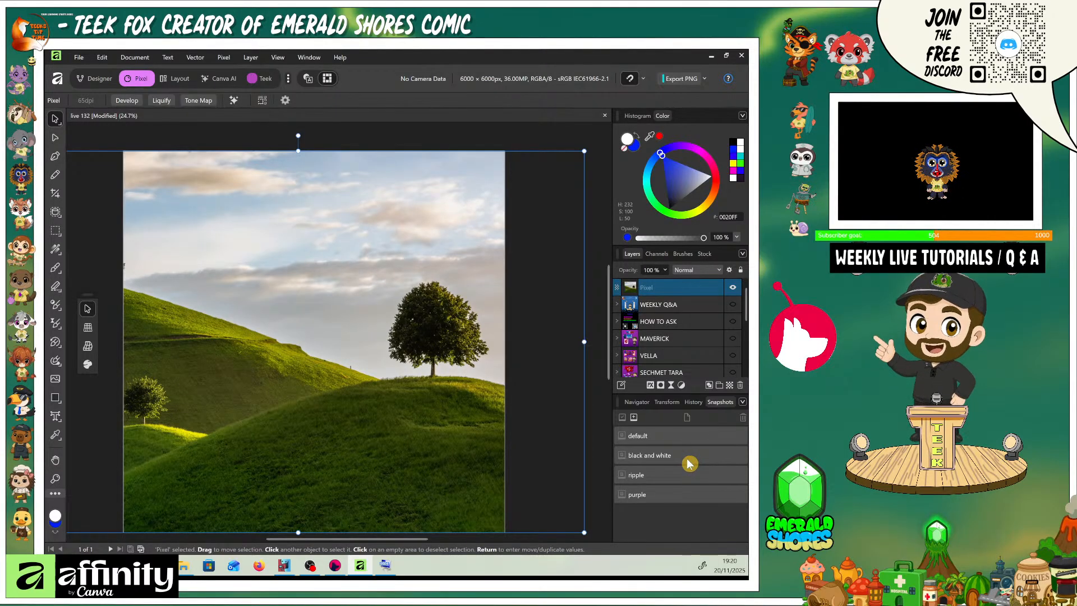
- Restore the "black and white" snapshot, and return the document to the "default" snapshot
click(690, 463)
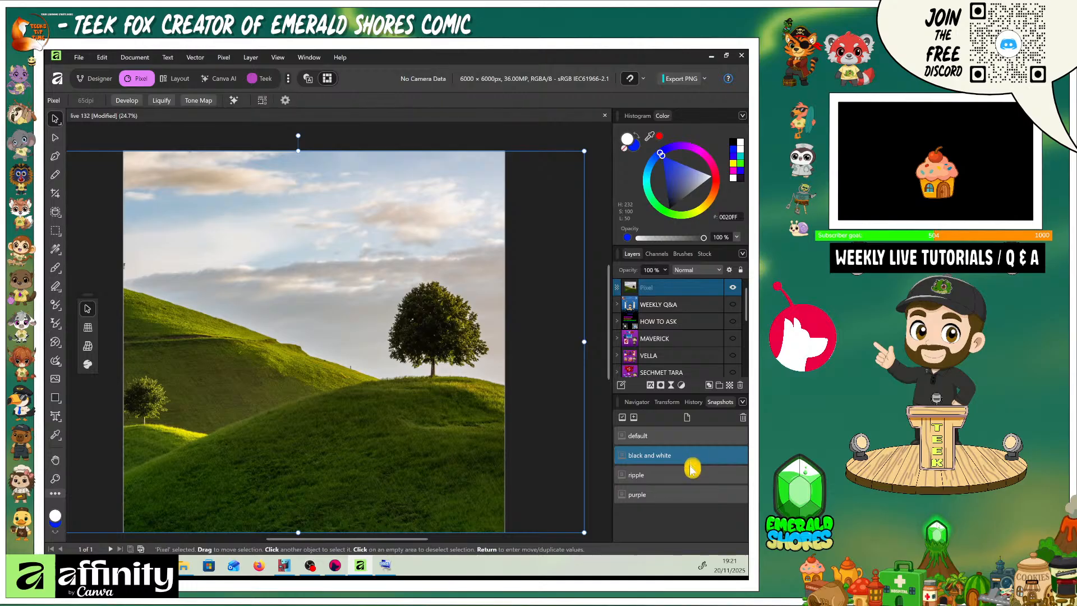
click(623, 421)
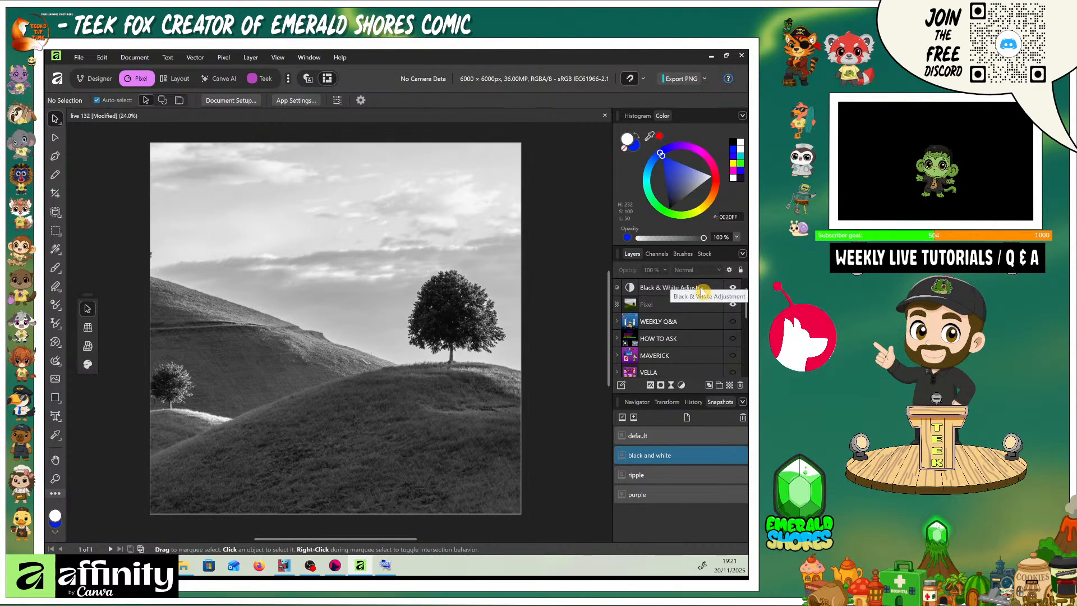
click(664, 437)
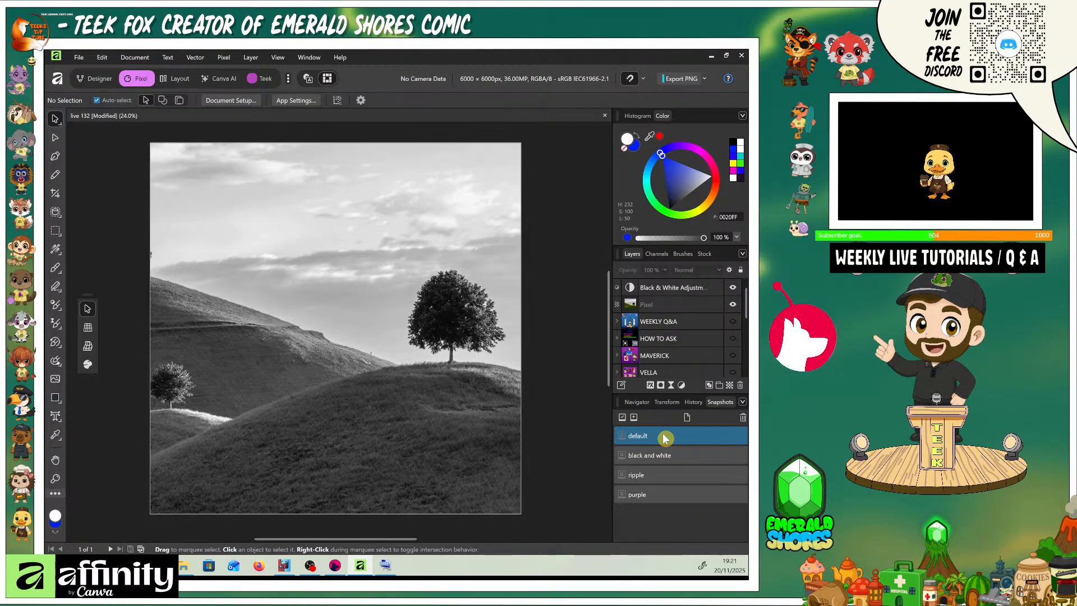
click(623, 419)
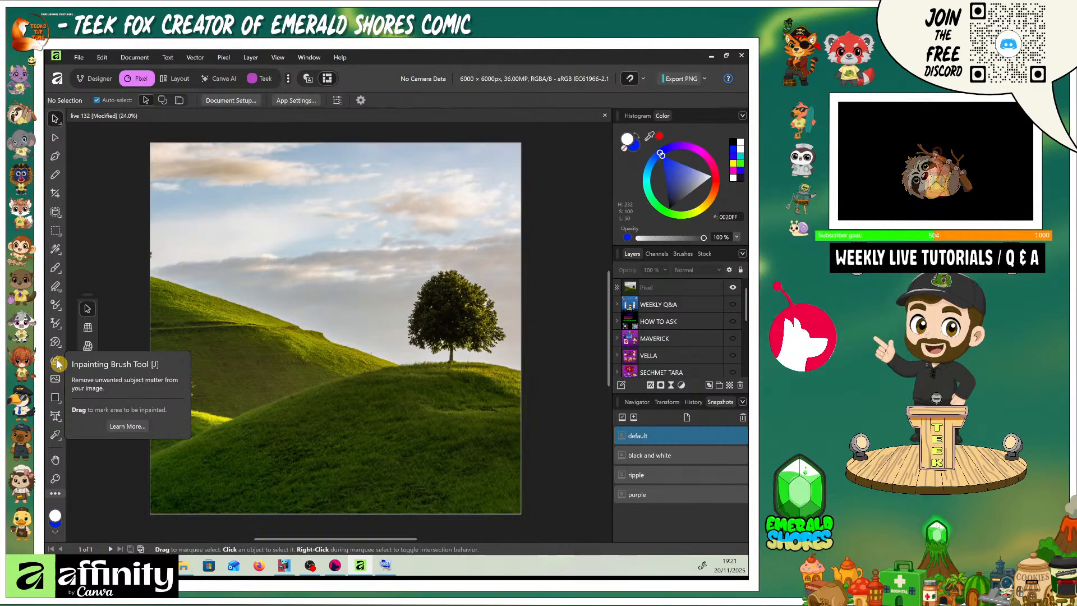
- Paint the photo's whole sky with the Undo Brush on the Pixel layer, using the "black and white" snapshot as the source
click(59, 345)
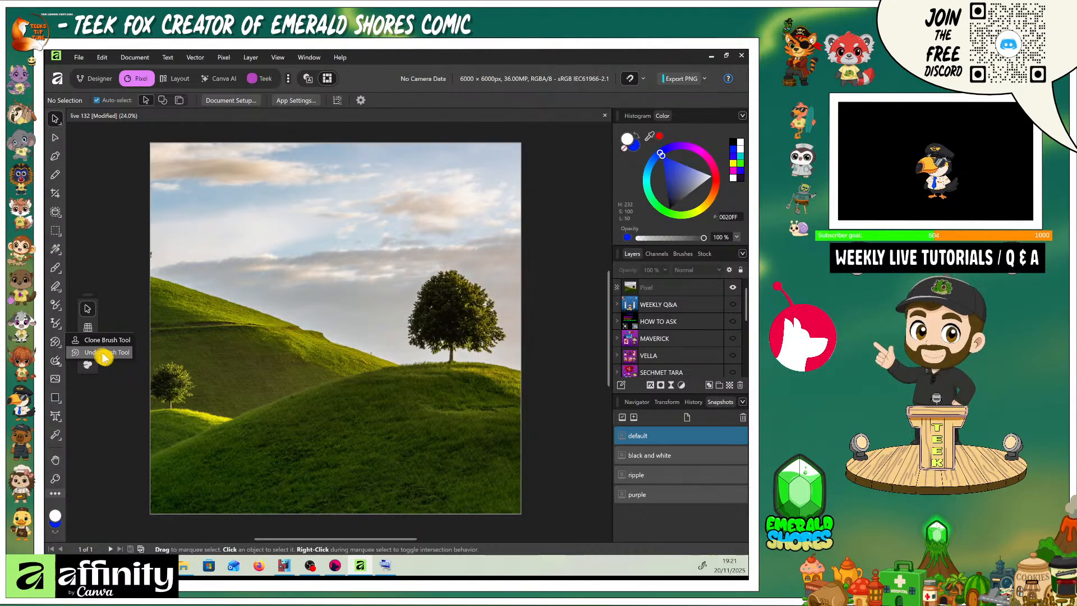
click(106, 354)
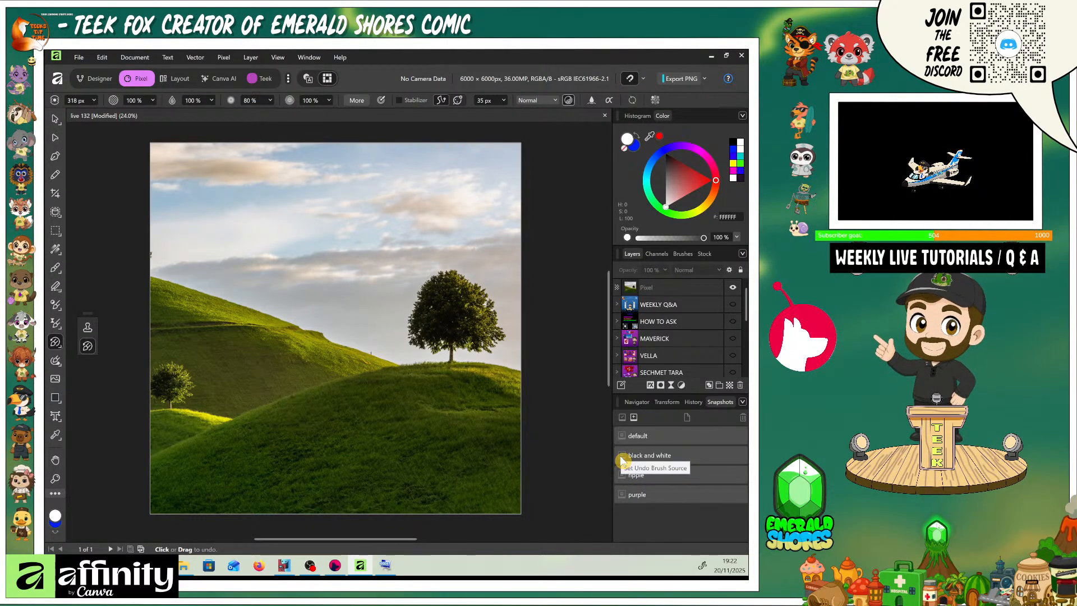
click(622, 456)
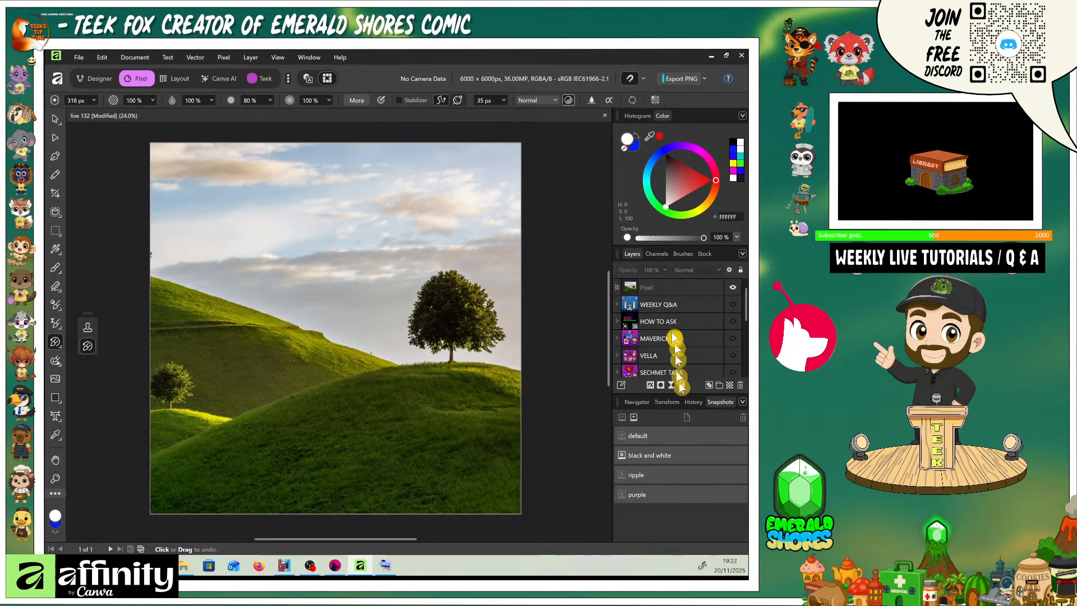
click(673, 293)
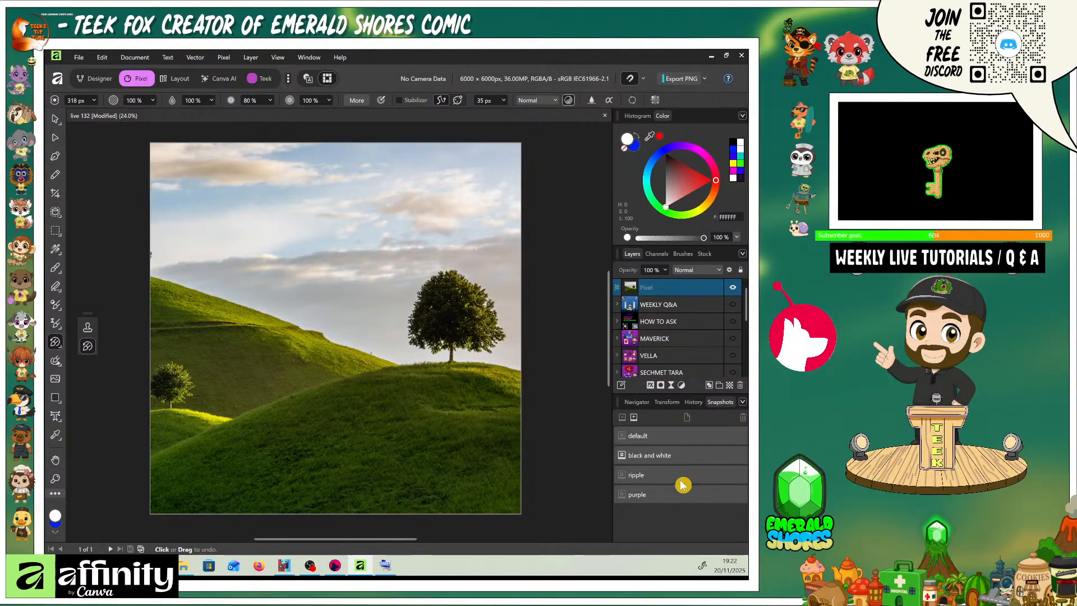
mouse_move(443, 154)
mouse_down()
mouse_move(382, 186)
mouse_move(362, 184)
mouse_move(353, 154)
mouse_move(365, 176)
mouse_move(316, 173)
mouse_move(270, 144)
mouse_move(287, 172)
mouse_move(253, 152)
mouse_move(249, 163)
mouse_move(157, 155)
mouse_move(157, 138)
mouse_move(150, 172)
mouse_move(245, 184)
mouse_move(214, 175)
mouse_move(290, 173)
mouse_move(314, 154)
mouse_move(347, 162)
mouse_move(357, 147)
mouse_move(447, 179)
mouse_move(434, 153)
mouse_move(444, 169)
mouse_move(519, 160)
mouse_move(470, 150)
mouse_move(515, 163)
mouse_move(525, 186)
mouse_move(514, 209)
mouse_move(471, 196)
mouse_move(480, 206)
mouse_move(478, 219)
mouse_move(464, 203)
mouse_move(472, 227)
mouse_move(448, 203)
mouse_move(454, 219)
mouse_move(435, 228)
mouse_move(385, 216)
mouse_move(388, 237)
mouse_move(379, 222)
mouse_move(400, 237)
mouse_move(348, 201)
mouse_move(339, 237)
mouse_move(314, 194)
mouse_move(264, 216)
mouse_move(274, 243)
mouse_move(252, 205)
mouse_move(180, 202)
mouse_move(201, 217)
mouse_up()
mouse_move(164, 247)
mouse_down()
mouse_move(152, 218)
mouse_move(161, 256)
mouse_move(273, 293)
mouse_move(275, 268)
mouse_move(322, 295)
mouse_move(381, 265)
mouse_move(387, 251)
mouse_move(282, 179)
mouse_move(293, 190)
mouse_move(285, 203)
mouse_move(427, 238)
mouse_move(407, 258)
mouse_move(481, 246)
mouse_move(512, 258)
mouse_move(514, 278)
mouse_move(459, 253)
mouse_up()
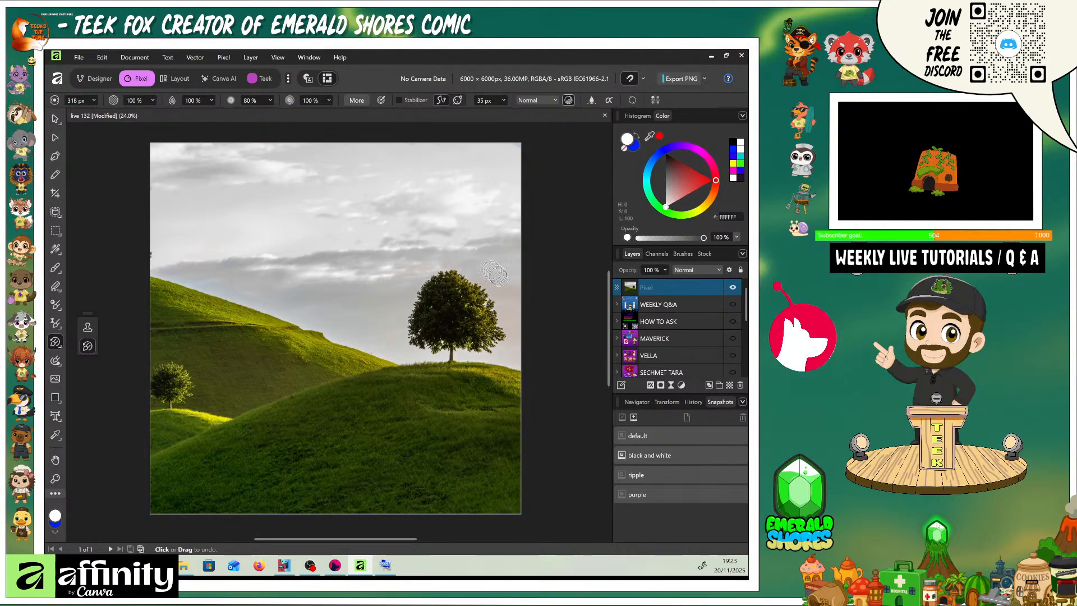
mouse_move(519, 323)
mouse_down()
mouse_move(514, 351)
mouse_move(491, 276)
mouse_move(443, 259)
mouse_up()
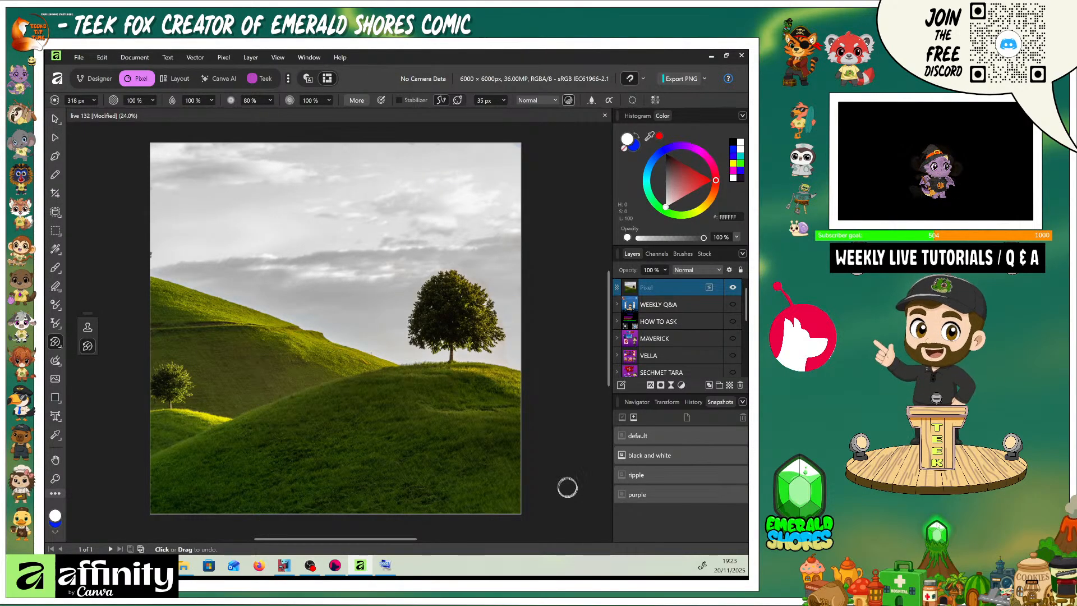
- Paint the large foreground hill with the Undo Brush, using the "purple" snapshot as the source
click(622, 496)
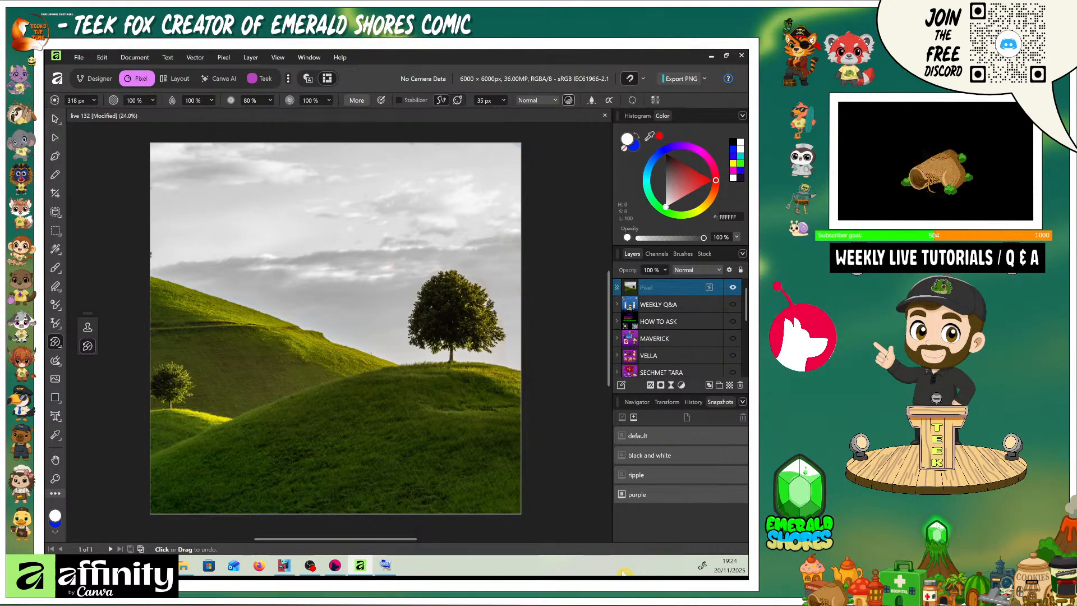
mouse_move(506, 503)
mouse_down()
mouse_move(521, 484)
mouse_move(472, 506)
mouse_move(510, 474)
mouse_move(472, 493)
mouse_move(511, 471)
mouse_move(519, 384)
mouse_move(459, 370)
mouse_move(341, 392)
mouse_move(211, 456)
mouse_move(152, 471)
mouse_move(201, 437)
mouse_move(367, 381)
mouse_move(152, 493)
mouse_move(174, 497)
mouse_move(288, 428)
mouse_move(385, 394)
mouse_move(494, 388)
mouse_move(443, 390)
mouse_move(481, 386)
mouse_move(474, 433)
mouse_move(500, 456)
mouse_move(460, 495)
mouse_move(497, 414)
mouse_move(387, 389)
mouse_move(350, 414)
mouse_move(421, 445)
mouse_move(434, 478)
mouse_move(422, 506)
mouse_move(457, 498)
mouse_move(432, 440)
mouse_move(397, 422)
mouse_move(319, 455)
mouse_move(288, 444)
mouse_move(181, 507)
mouse_move(392, 506)
mouse_move(227, 510)
mouse_move(429, 481)
mouse_move(373, 492)
mouse_move(354, 474)
mouse_move(241, 492)
mouse_move(297, 458)
mouse_up()
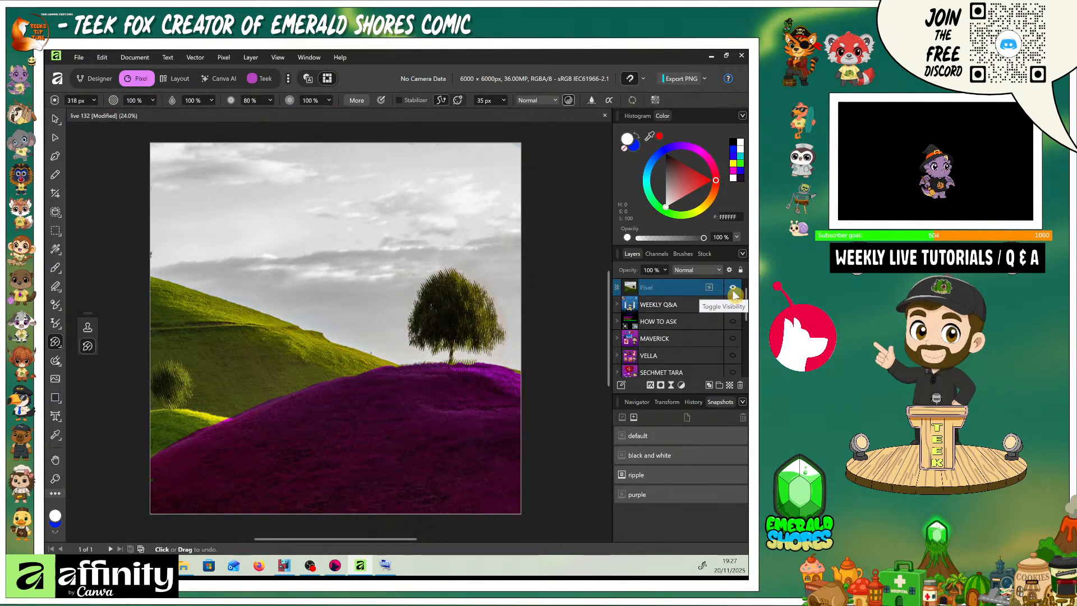
- Hide the photo layer, and show and hide the first community showcase group below HOW TO ASK
click(732, 288)
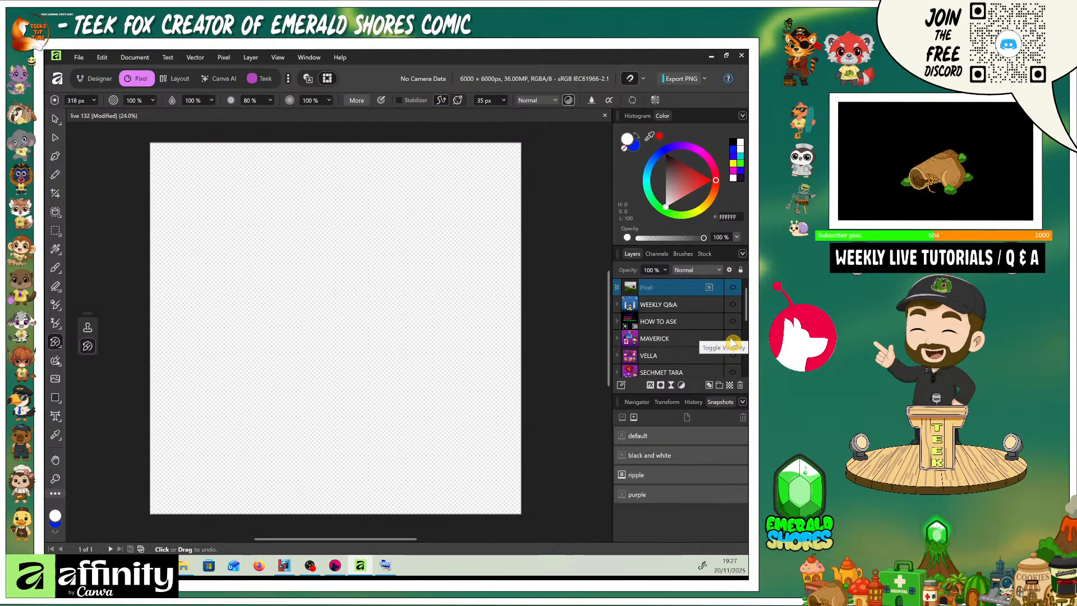
click(732, 340)
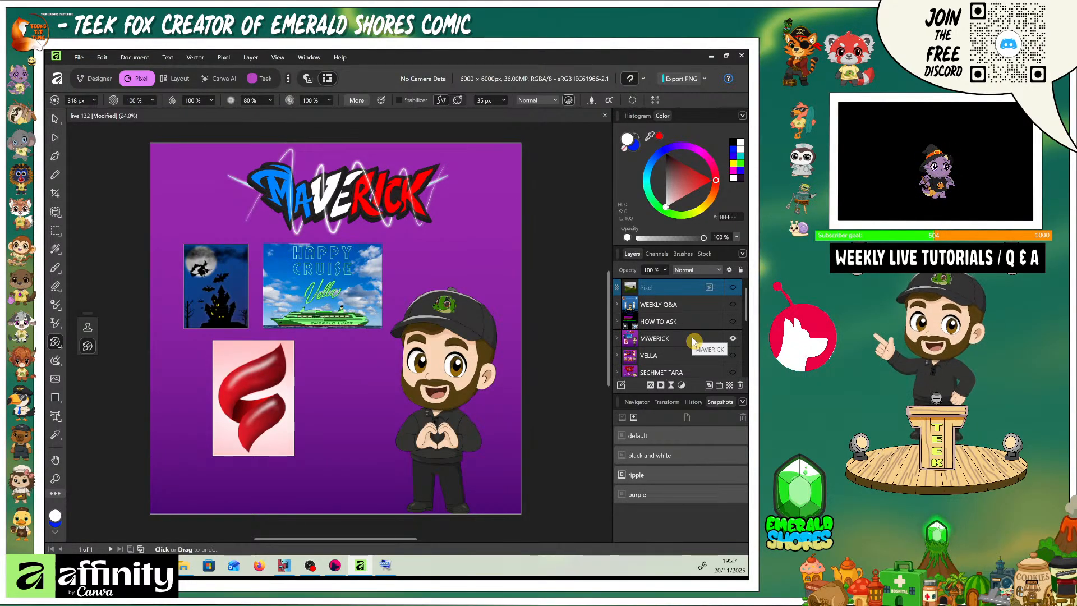
click(734, 348)
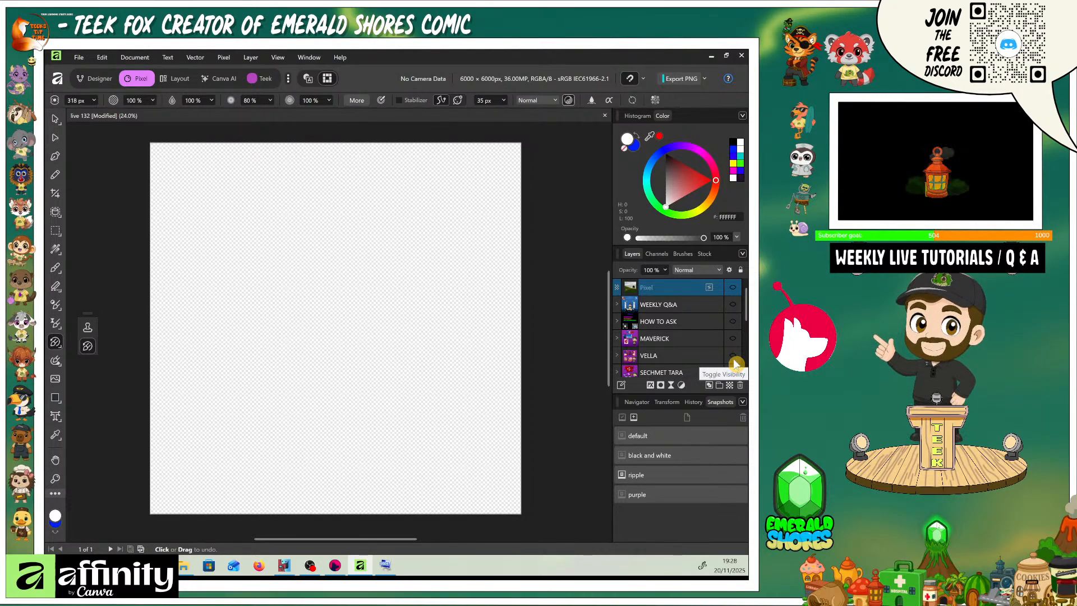
- Show the showcase group with the pink bags, and replace it on the canvas with the showcase group directly below it
click(732, 356)
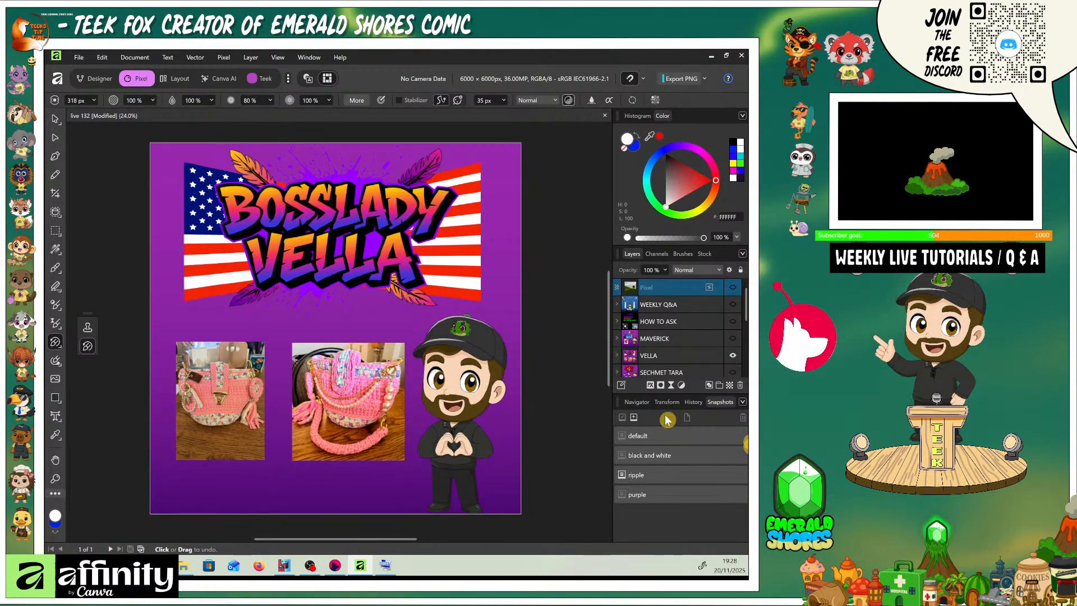
click(678, 359)
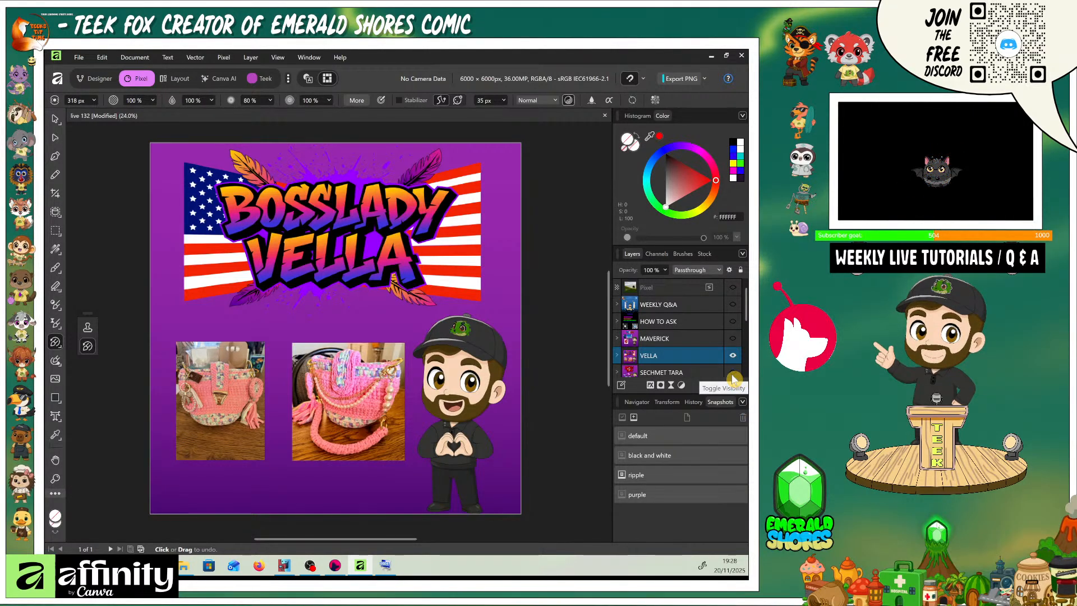
scroll(733, 379, down, 1)
click(735, 339)
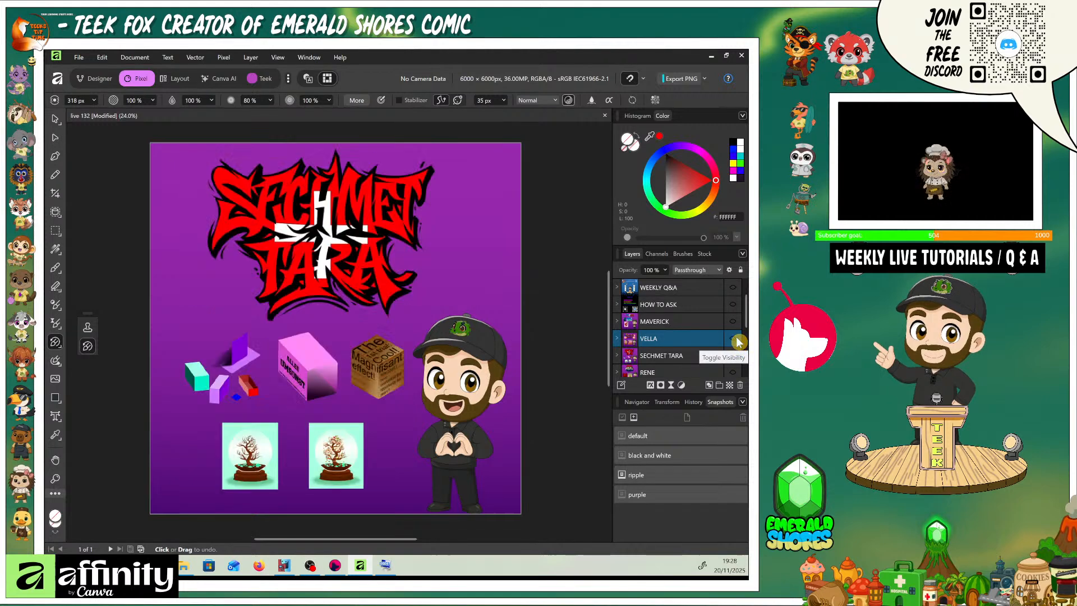
- Swap the visible showcase for the group with the Christmas tree design, and hide that group after viewing it
click(696, 355)
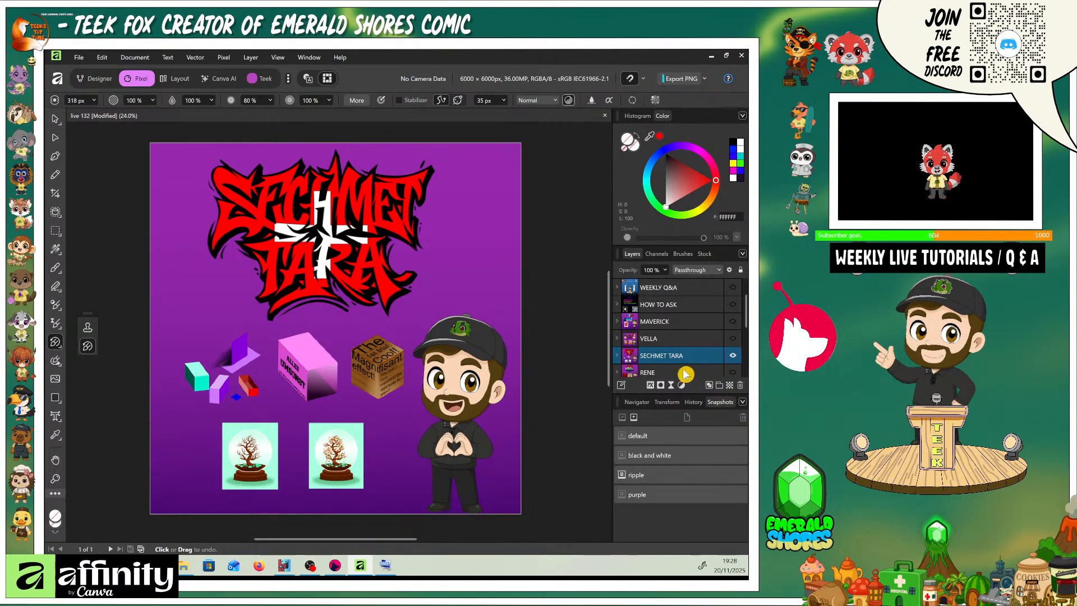
scroll(701, 377, down, 1)
click(729, 357)
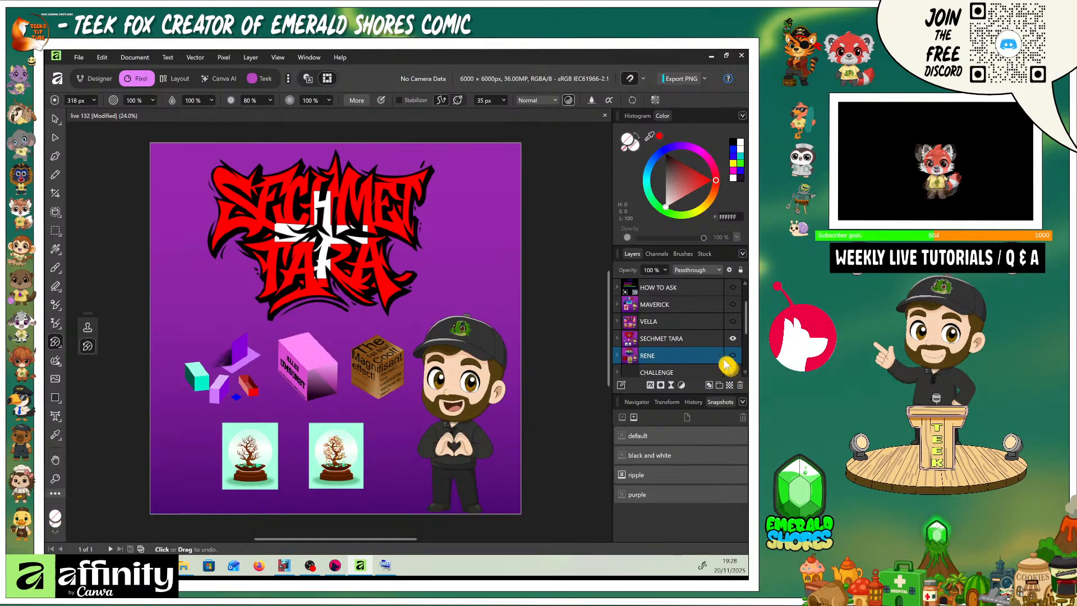
click(734, 356)
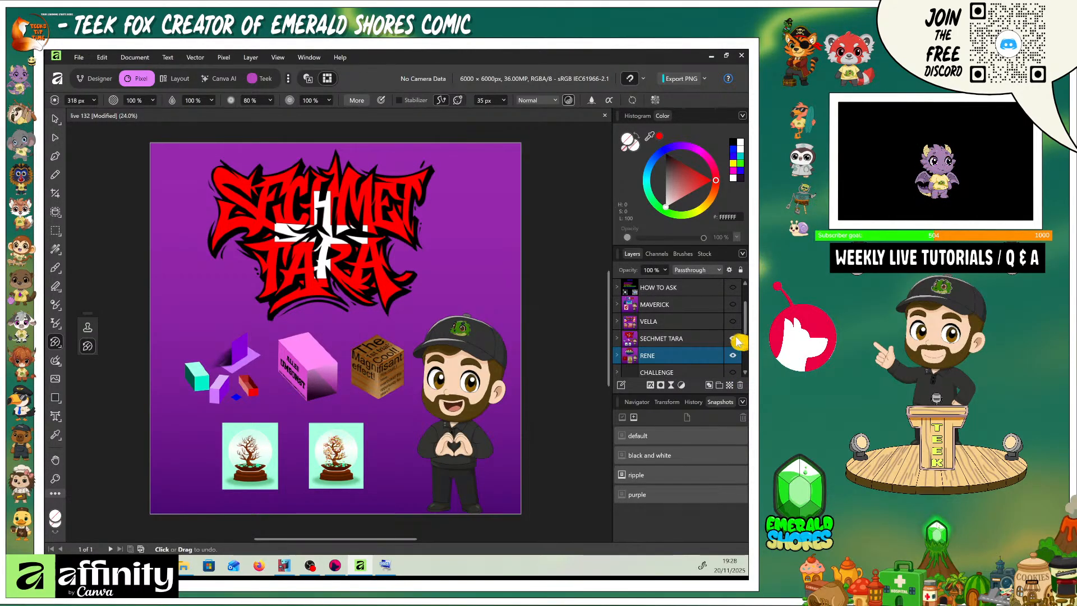
click(733, 339)
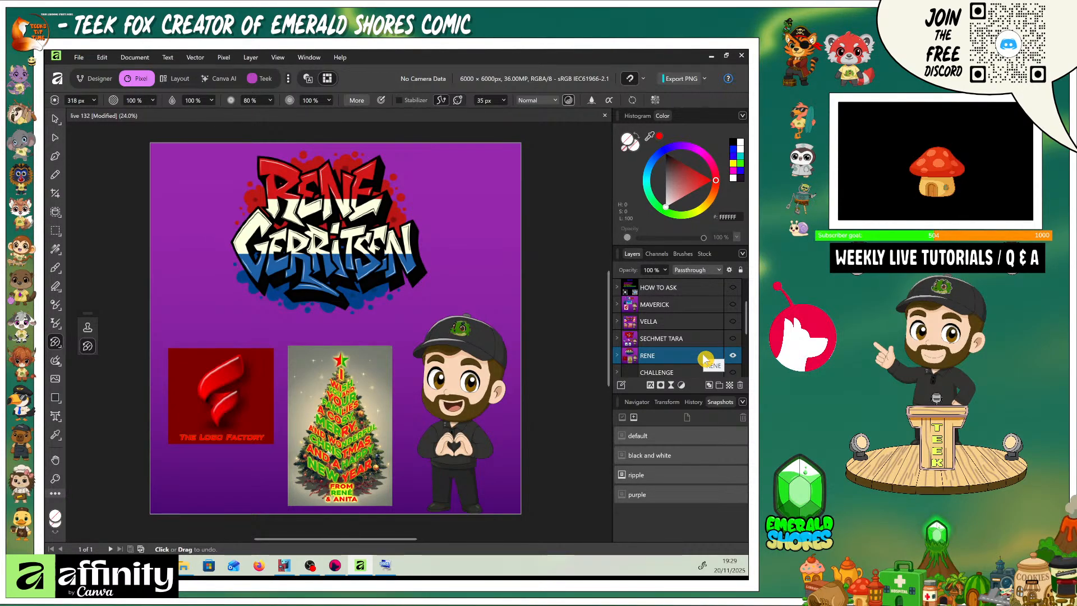
click(732, 357)
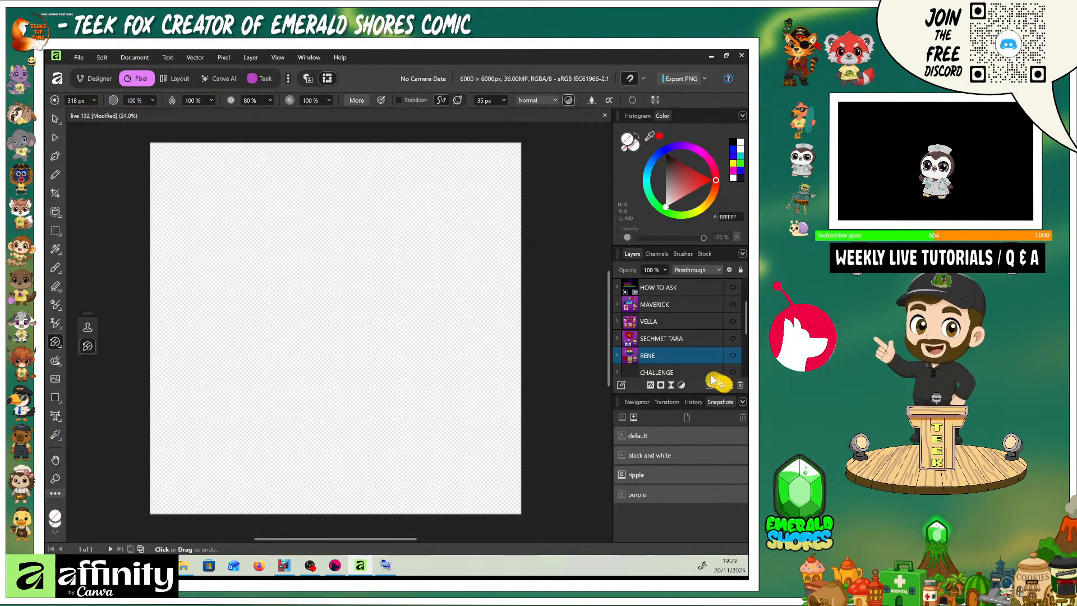
- Show the CHALLENGE group to present the lesson challenge, and hide it again
scroll(732, 377, down, 1)
click(732, 355)
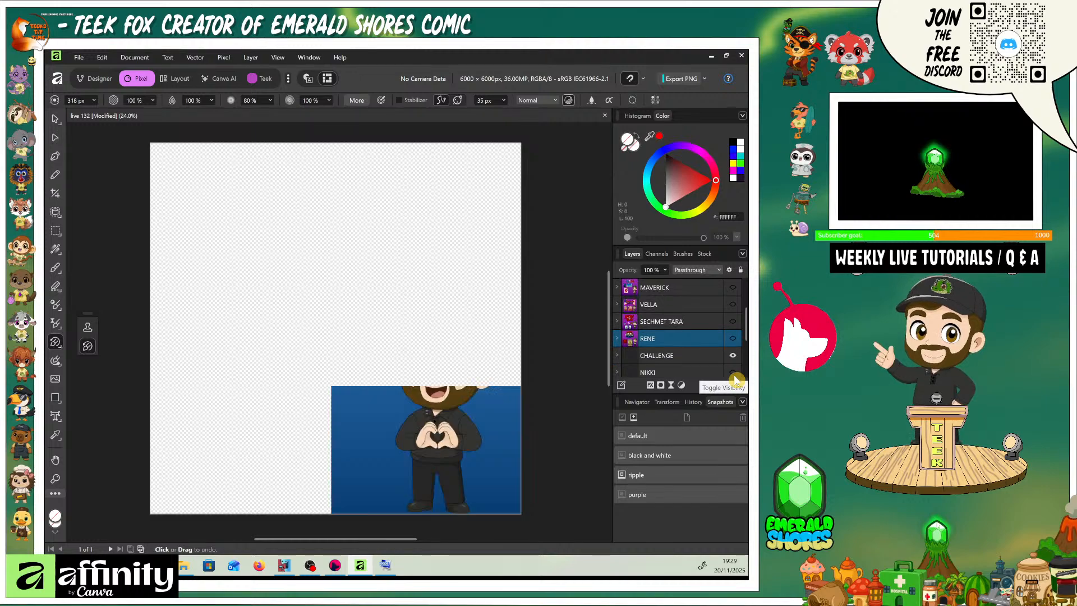
click(686, 359)
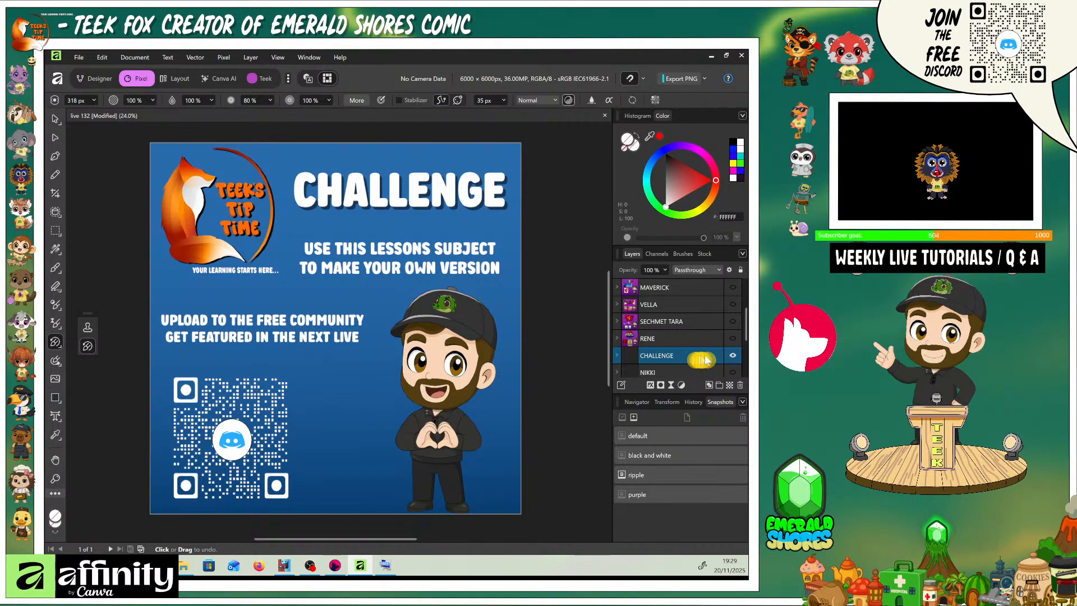
click(732, 357)
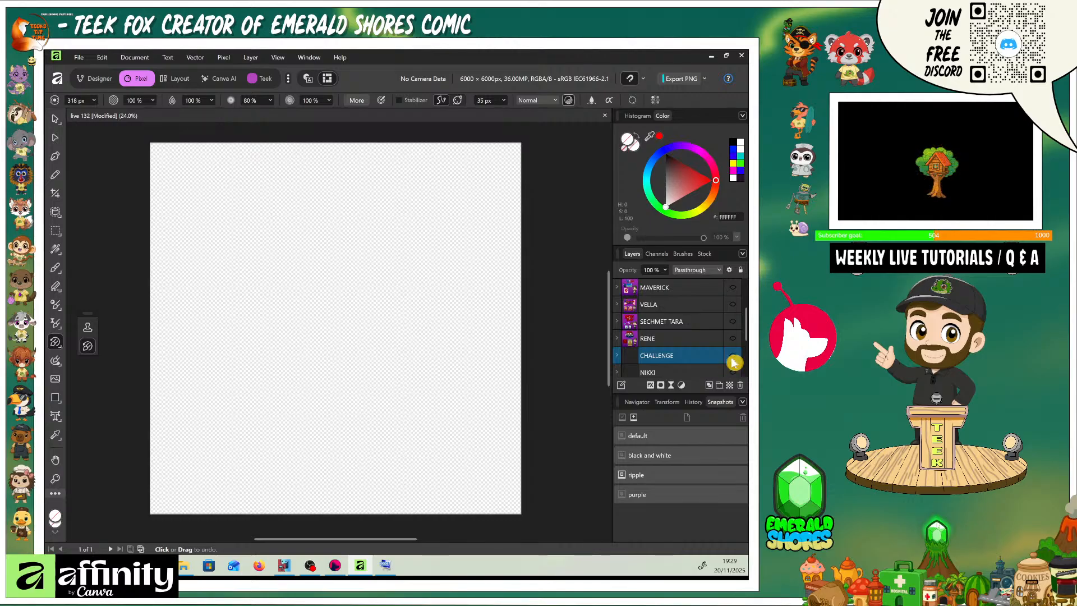
- Show and select the WEEKLY Q&A group near the top of the layer stack
scroll(687, 353, down, 3)
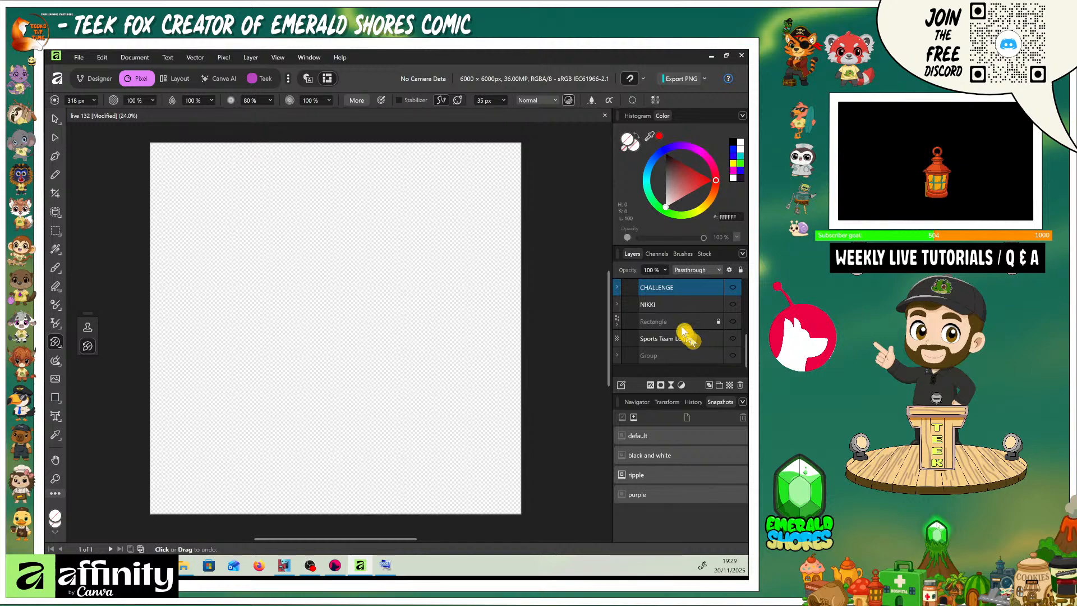
scroll(685, 324, up, 5)
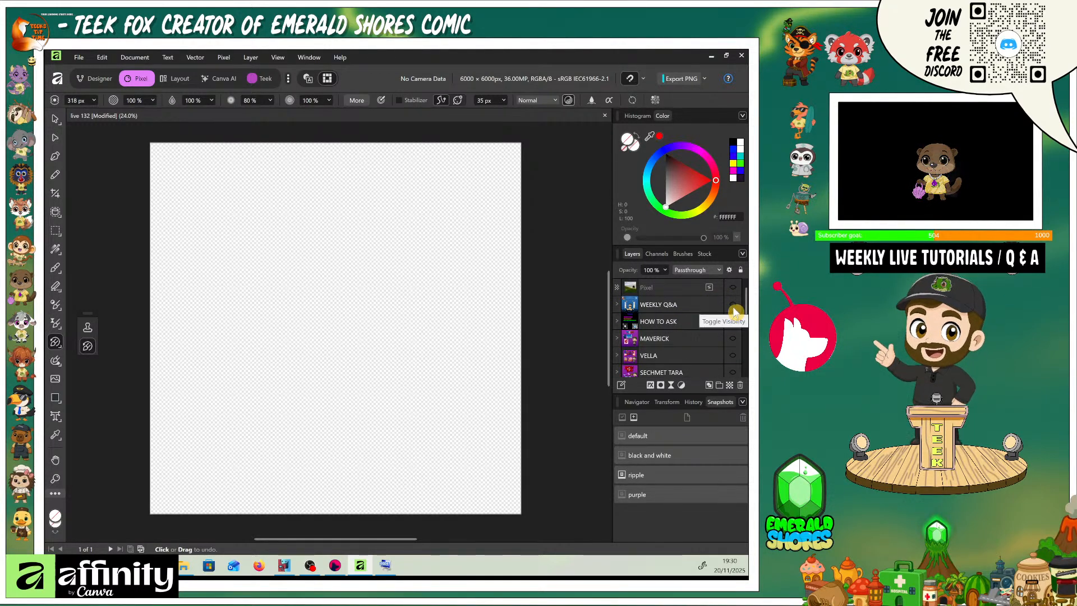
click(732, 304)
click(705, 307)
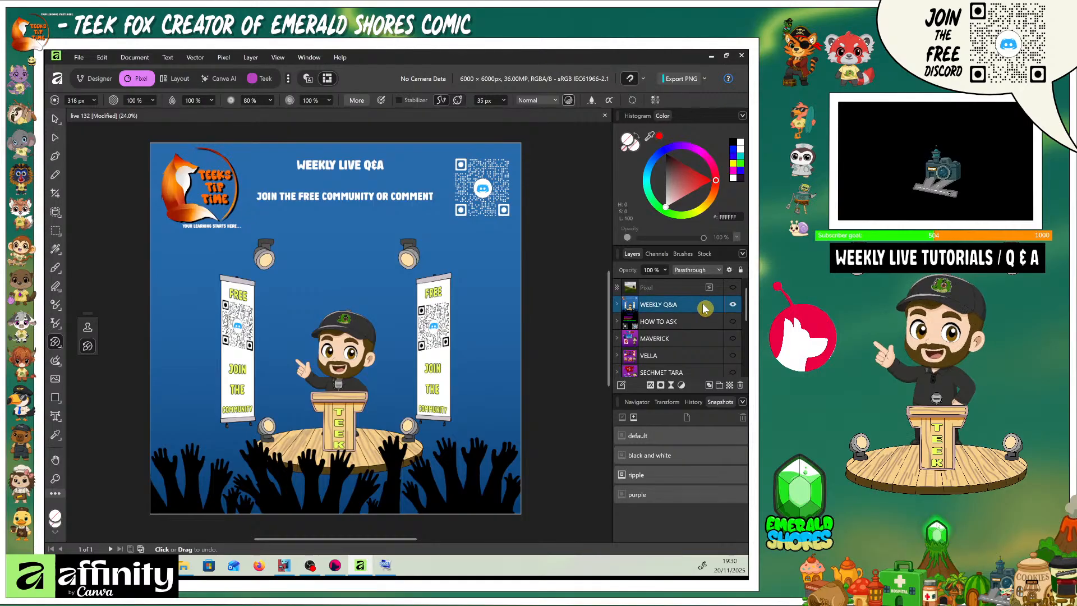